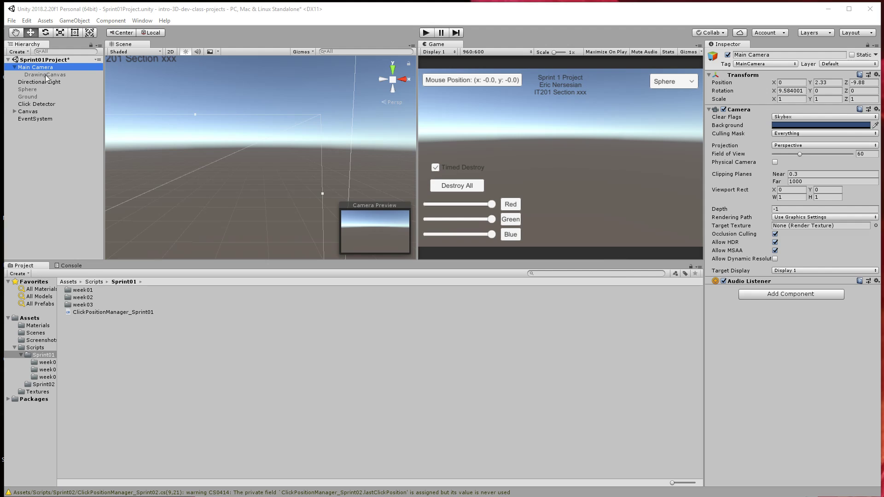
# Toggle the DrawingCanvas object under Main Camera on and off, leaving it active.
pyautogui.click(46, 75)
pyautogui.click(728, 54)
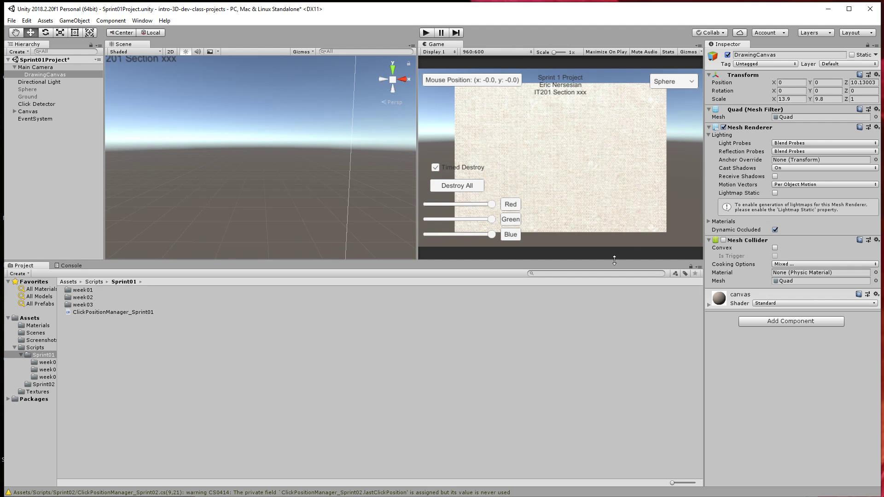
pyautogui.click(728, 55)
pyautogui.click(727, 55)
pyautogui.click(728, 55)
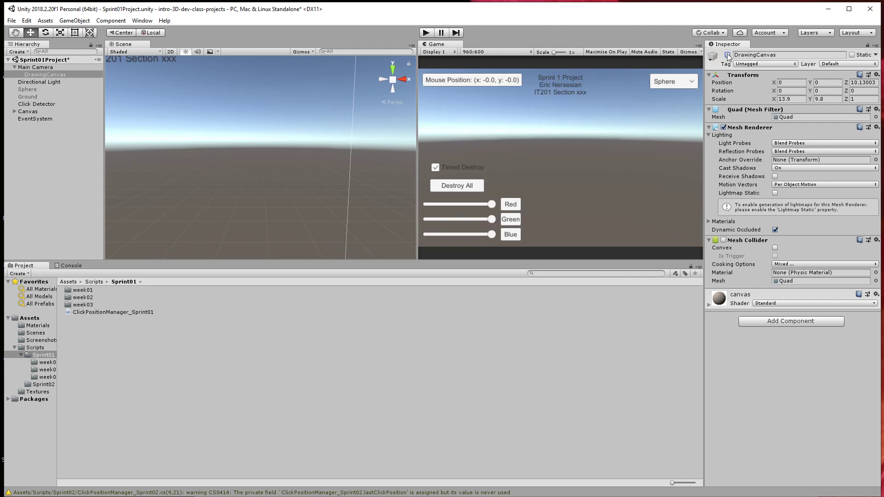
pyautogui.click(727, 54)
pyautogui.click(727, 55)
pyautogui.click(728, 55)
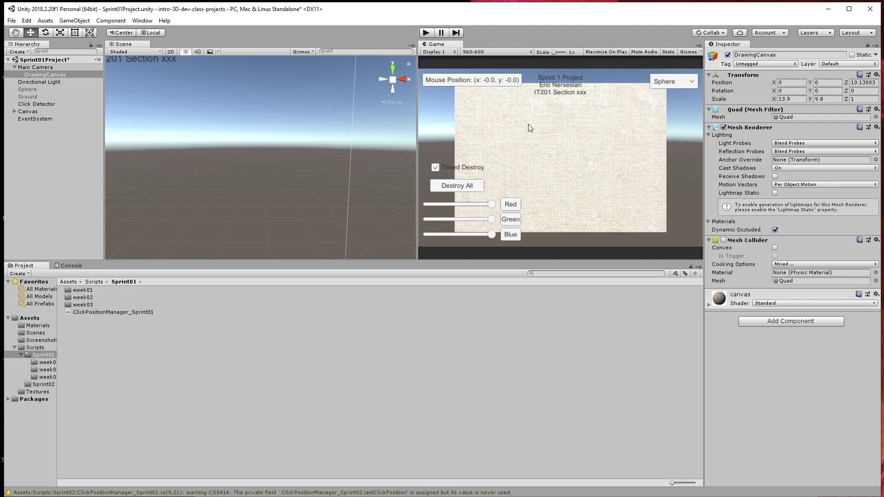
# Run the game and paint on the drawing canvas with spheres and, with Timed Destroy off, with cubes.
pyautogui.click(431, 33)
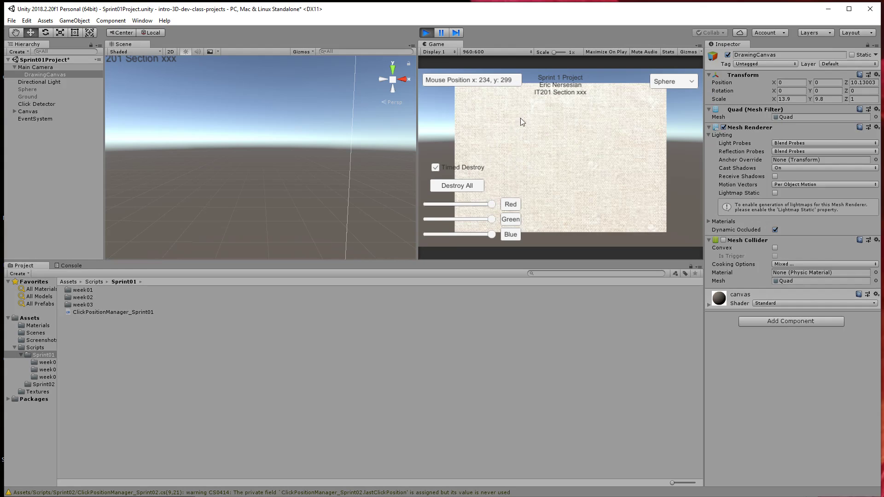
pyautogui.moveTo(548, 123)
pyautogui.mouseDown()
pyautogui.moveTo(517, 165)
pyautogui.moveTo(593, 173)
pyautogui.moveTo(623, 127)
pyautogui.mouseUp()
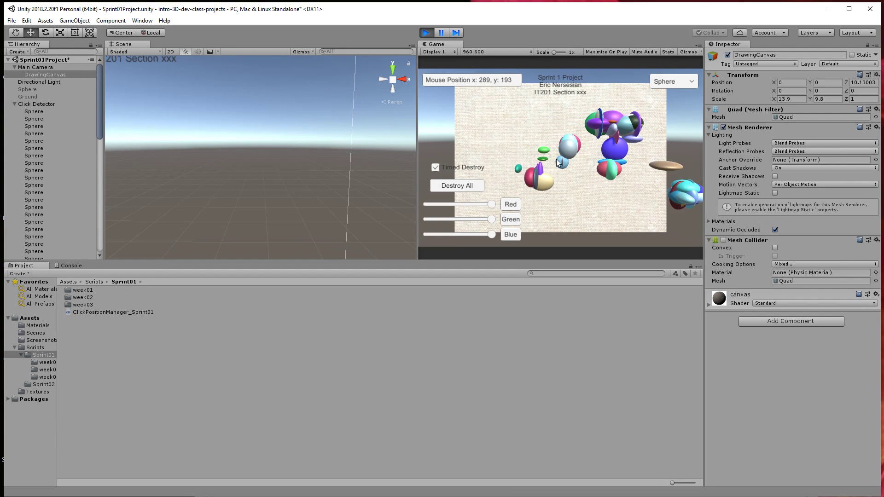
pyautogui.click(435, 167)
pyautogui.click(674, 82)
pyautogui.click(672, 104)
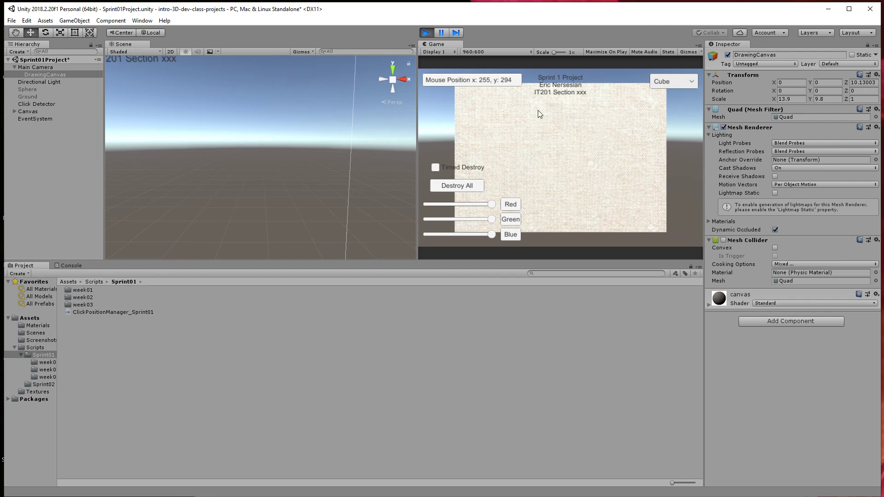
pyautogui.moveTo(528, 105)
pyautogui.mouseDown()
pyautogui.moveTo(538, 135)
pyautogui.moveTo(598, 186)
pyautogui.mouseUp()
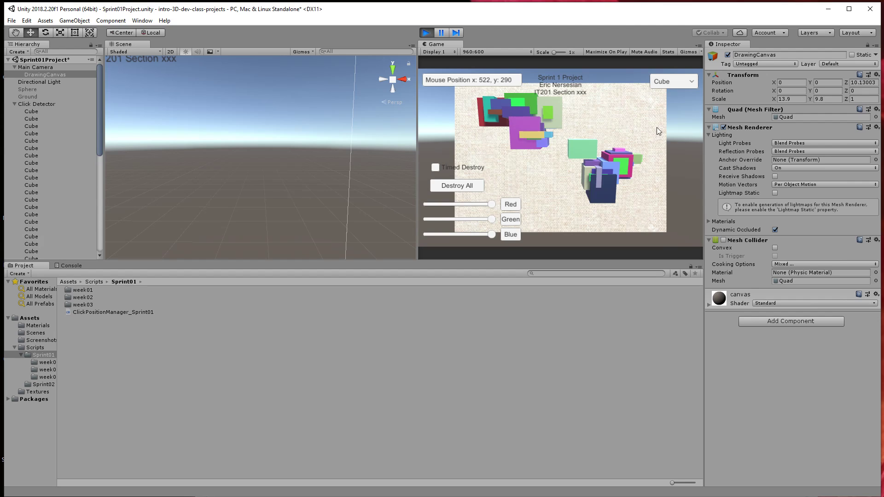
# Erase some of the painted cubes individually from the canvas in the running game.
pyautogui.click(618, 157)
pyautogui.click(609, 178)
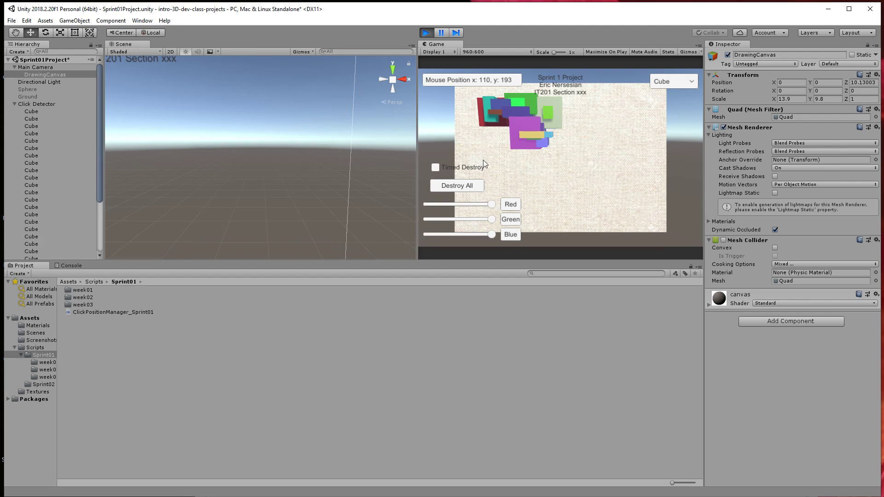
pyautogui.moveTo(549, 113)
pyautogui.mouseDown()
pyautogui.moveTo(481, 131)
pyautogui.moveTo(557, 125)
pyautogui.moveTo(519, 175)
pyautogui.mouseUp()
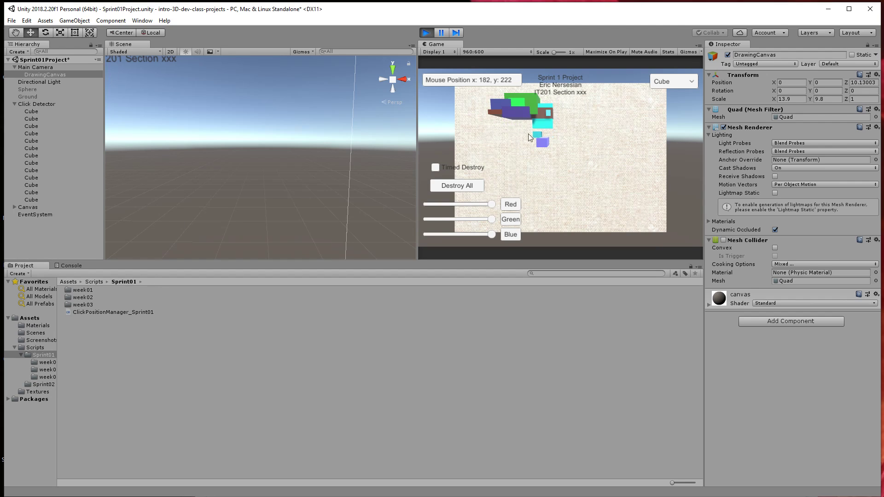
pyautogui.moveTo(529, 133)
pyautogui.mouseDown(button='right')
pyautogui.moveTo(546, 115)
pyautogui.moveTo(537, 143)
pyautogui.mouseUp(button='right')
# Paint more cubes across the canvas and stop the game.
pyautogui.moveTo(573, 126)
pyautogui.mouseDown()
pyautogui.moveTo(579, 195)
pyautogui.moveTo(636, 166)
pyautogui.mouseUp()
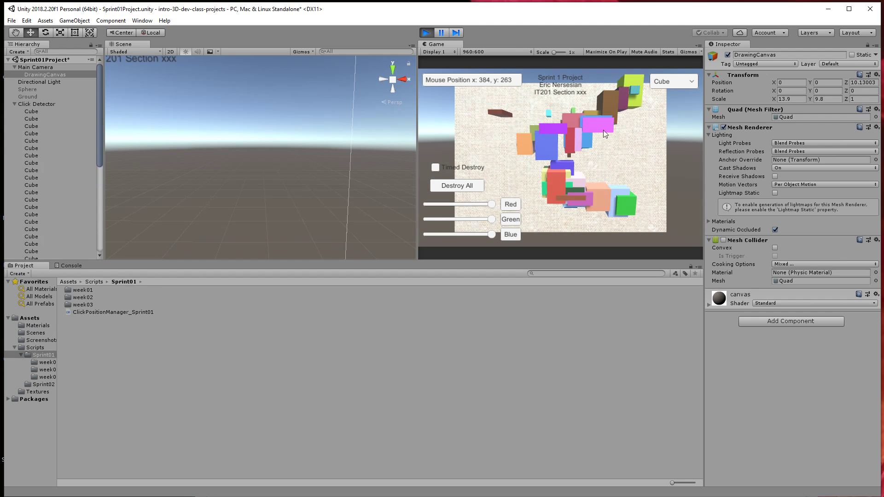
pyautogui.moveTo(604, 130); pyautogui.dragTo(499, 160)
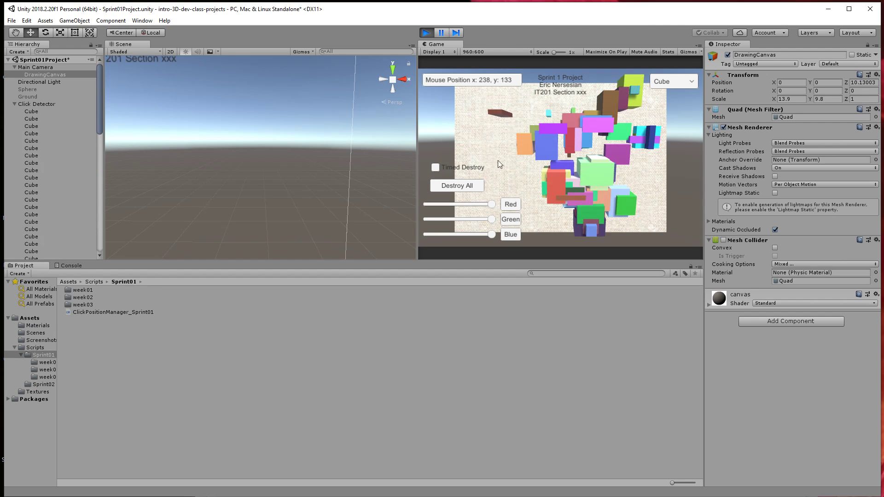
pyautogui.click(427, 33)
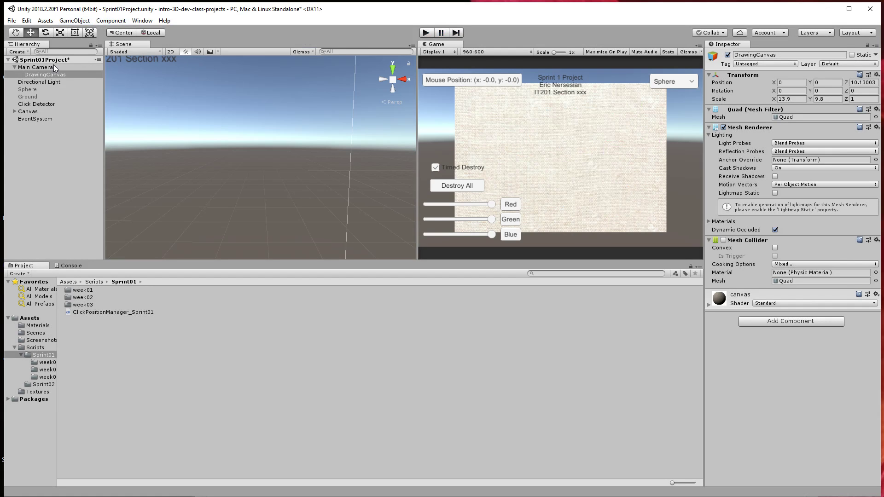
# Create a 3D Quad object in the scene and deactivate the existing DrawingCanvas.
pyautogui.click(74, 21)
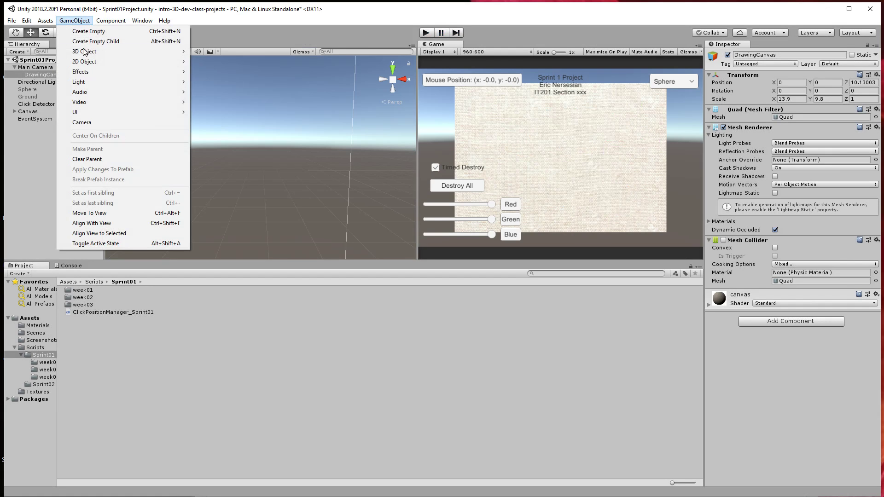
pyautogui.moveTo(91, 54)
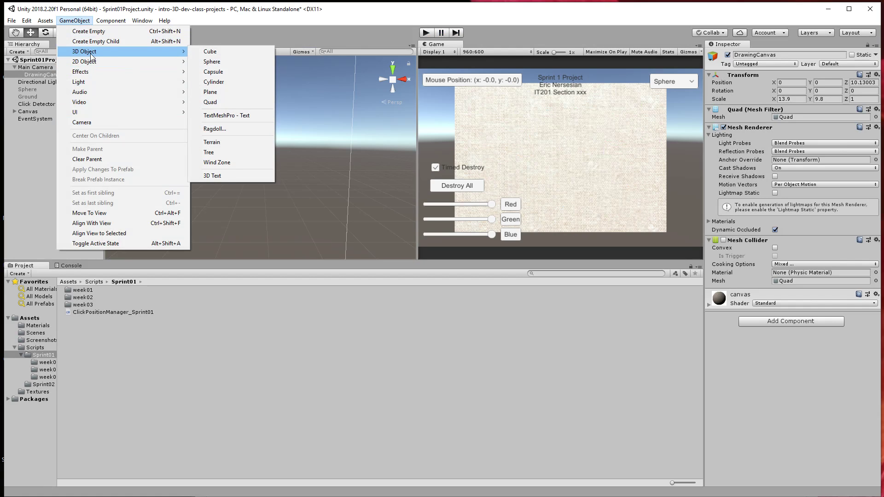
pyautogui.click(231, 101)
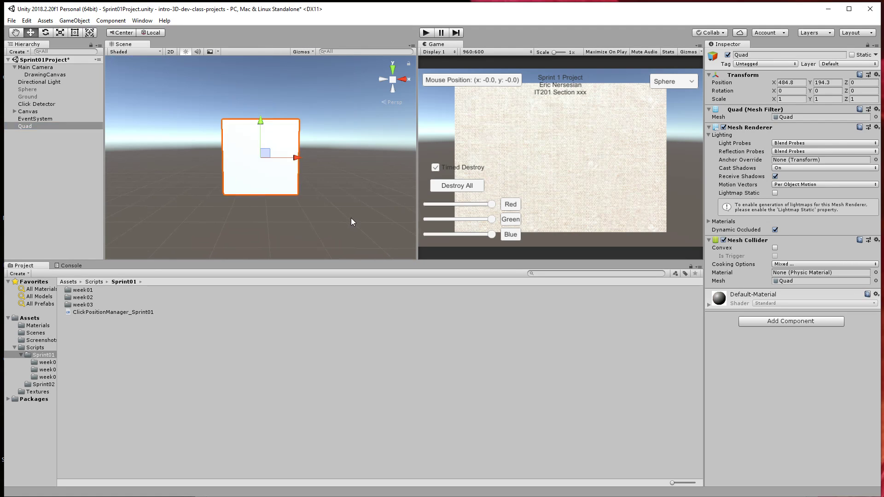
pyautogui.click(48, 75)
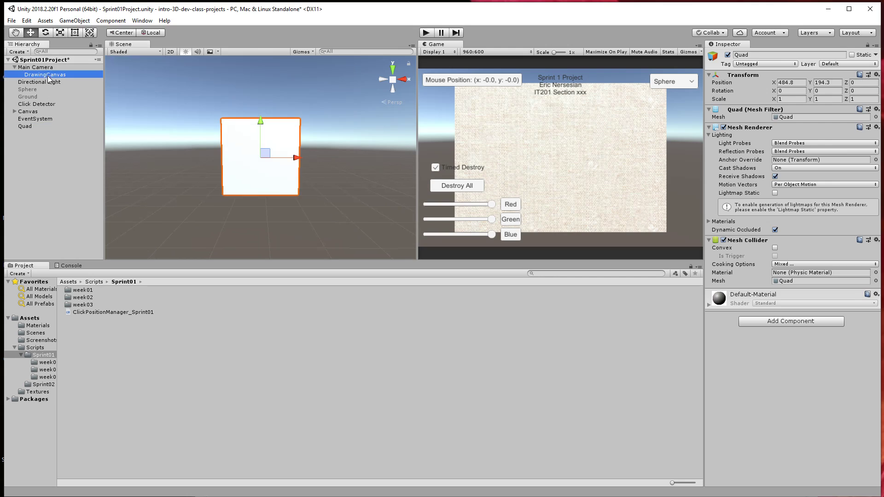
pyautogui.click(728, 55)
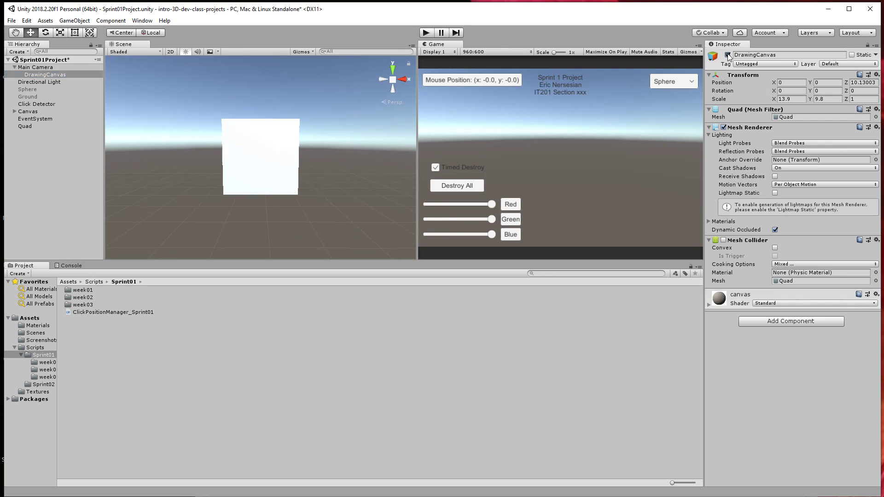
# Reset the Quad's Transform so its position is 0, 0, 0.
pyautogui.click(26, 127)
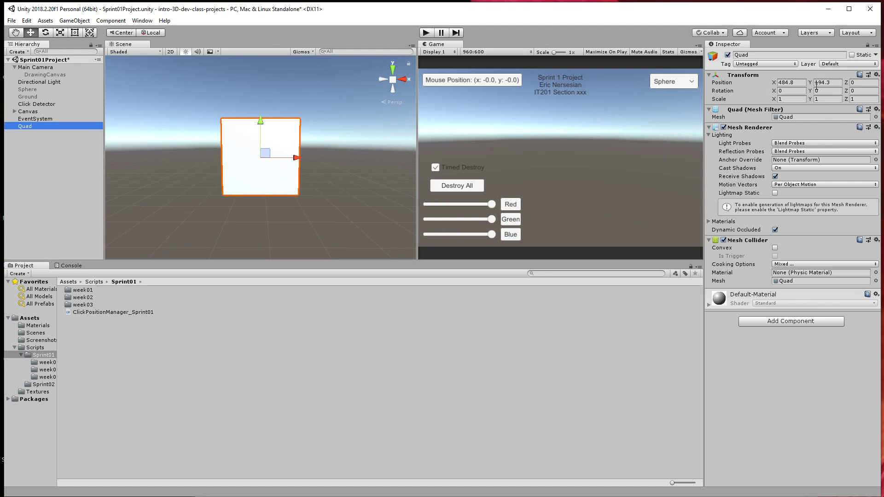
pyautogui.click(877, 75)
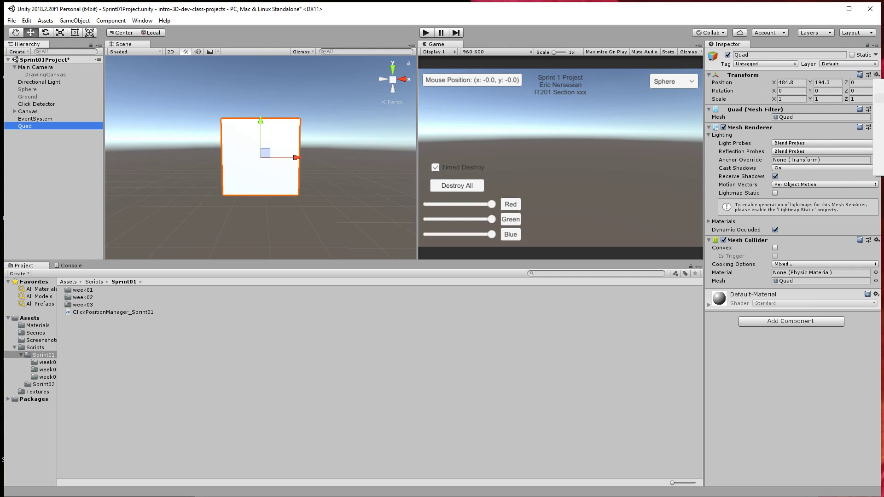
pyautogui.click(880, 150)
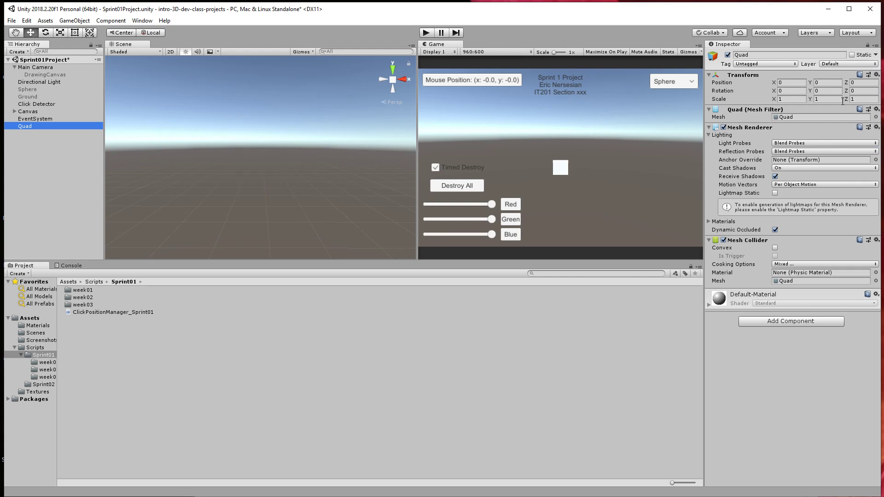
pyautogui.click(877, 74)
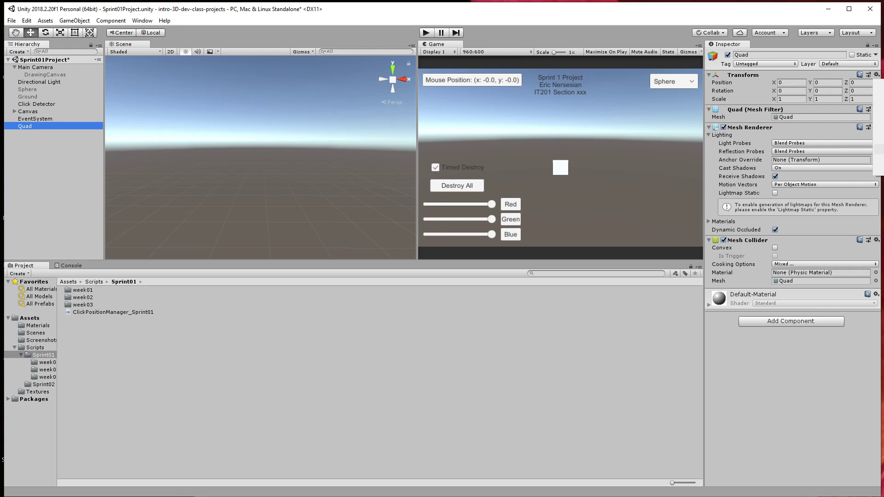
pyautogui.click(810, 74)
pyautogui.click(810, 74)
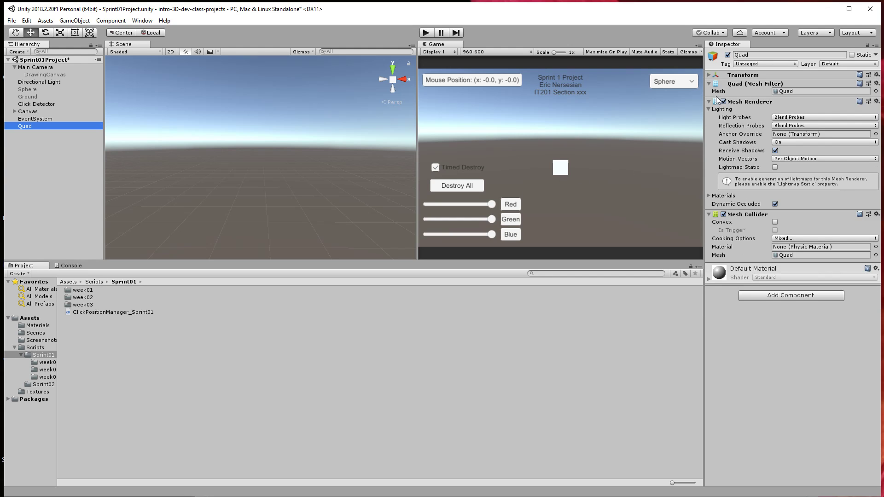
pyautogui.click(709, 75)
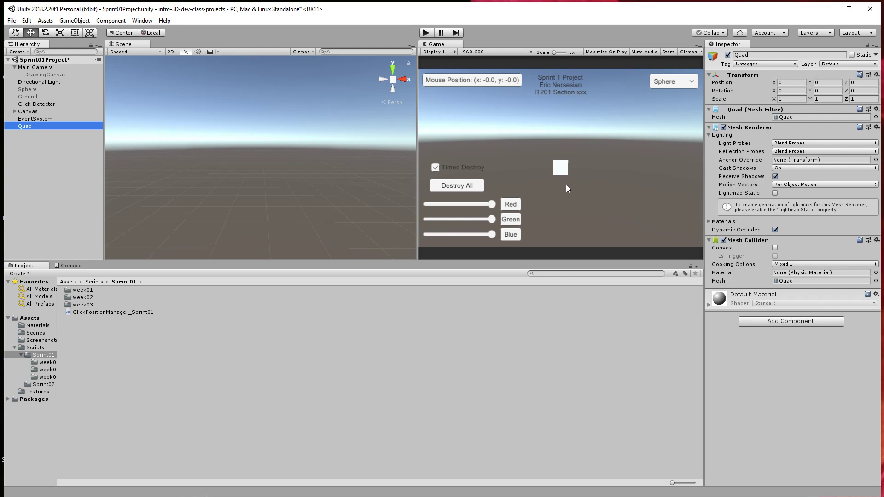
# Set the Main Camera's position to Y 2 and Z -10, and adjust its X rotation to 9.13.
pyautogui.click(53, 68)
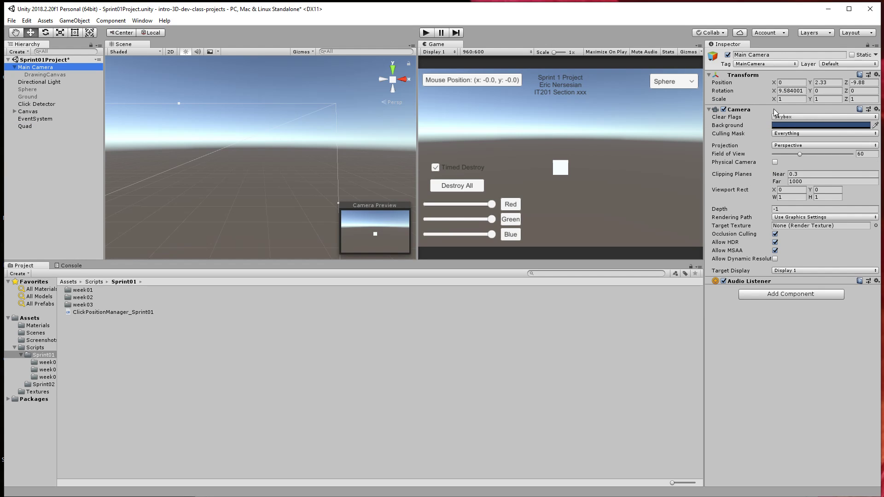
pyautogui.click(791, 83)
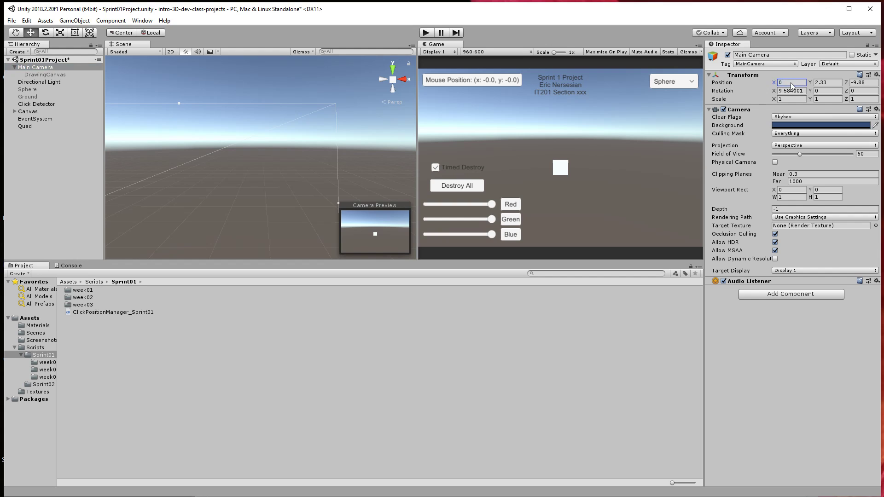
pyautogui.click(868, 85)
pyautogui.write('-10')
pyautogui.click(835, 82)
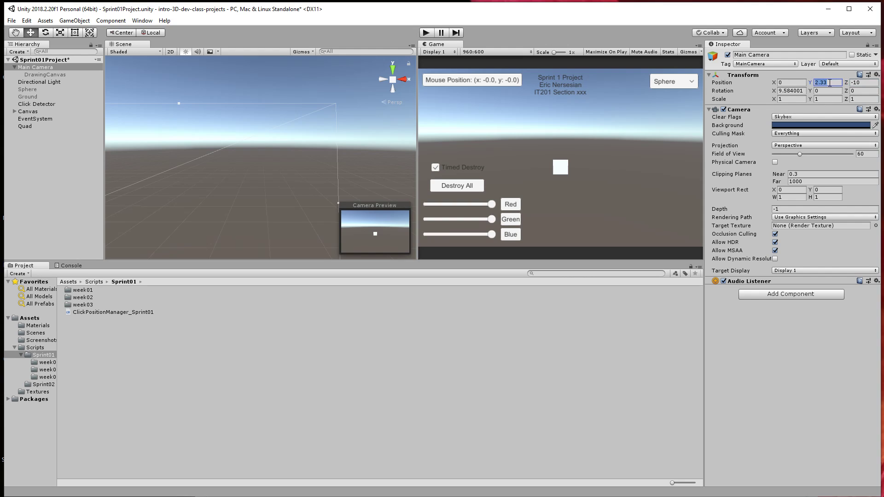
pyautogui.write('202')
pyautogui.moveTo(773, 92); pyautogui.dragTo(767, 95)
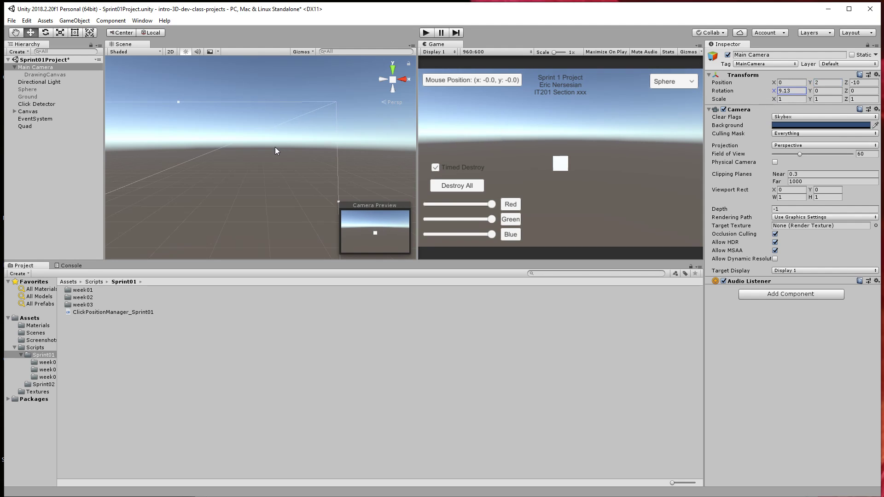
# Frame the Main Camera from the side in the scene and set the tool handles to Pivot with Local rotation.
pyautogui.press('f')
pyautogui.keyDown('alt'); pyautogui.moveTo(344, 154); pyautogui.dragTo(249, 155); pyautogui.keyUp('alt')
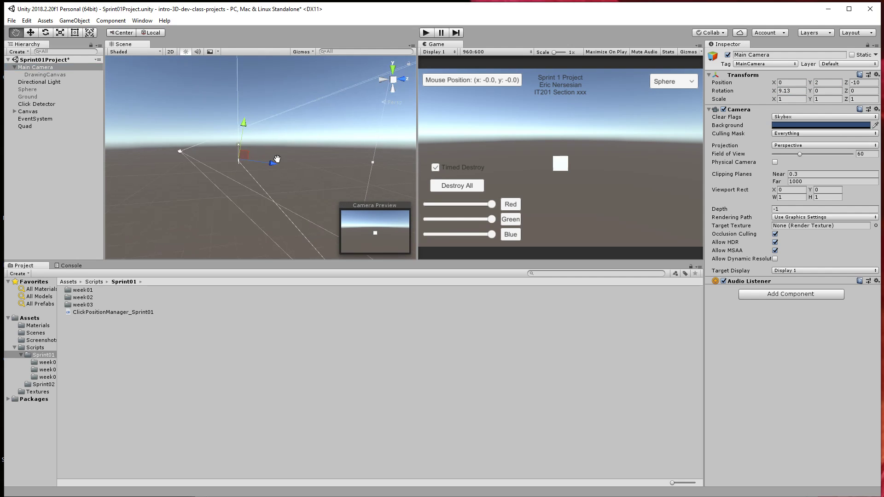
pyautogui.click(151, 33)
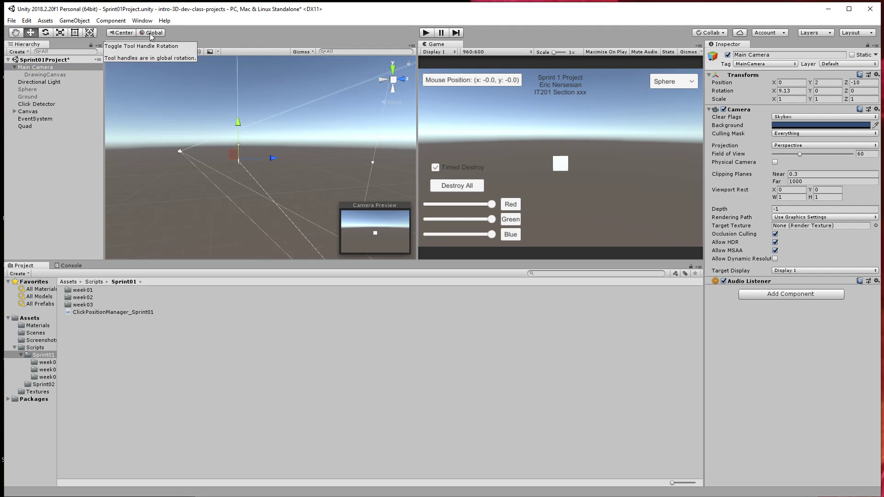
pyautogui.click(150, 33)
pyautogui.click(119, 33)
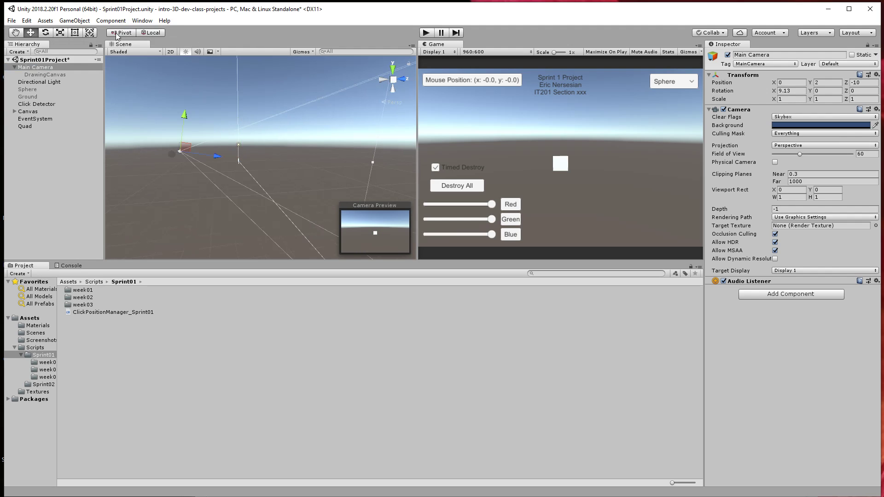
pyautogui.moveTo(109, 191); pyautogui.dragTo(208, 197, button='middle')
pyautogui.scroll(2, 181, 159)
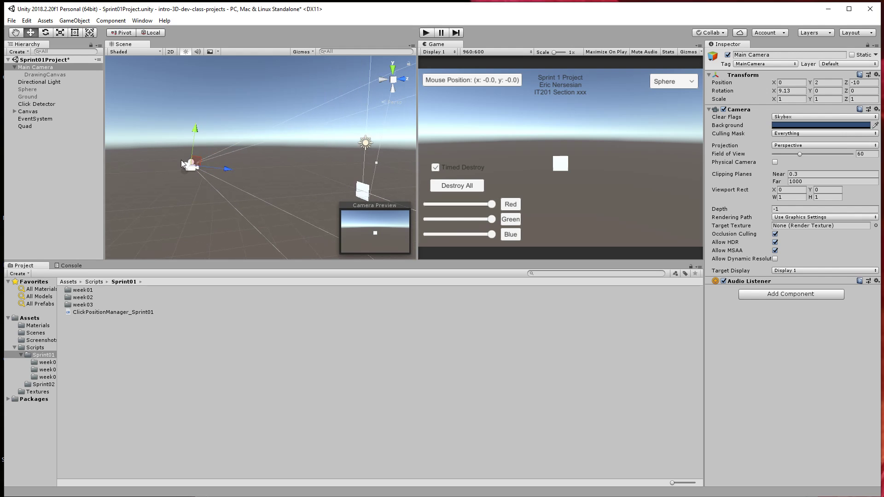
pyautogui.scroll(3, 256, 198)
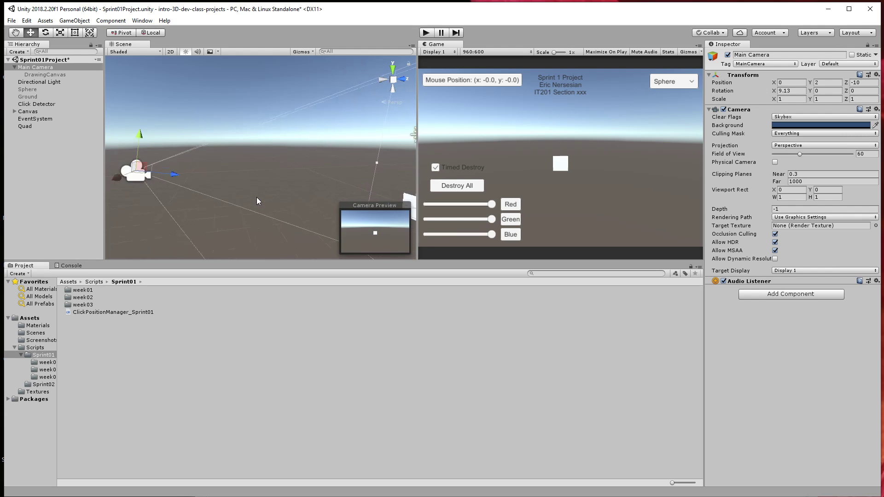
pyautogui.moveTo(256, 197); pyautogui.dragTo(270, 167, button='middle')
# Set the Main Camera's X rotation to 10.
pyautogui.click(792, 90)
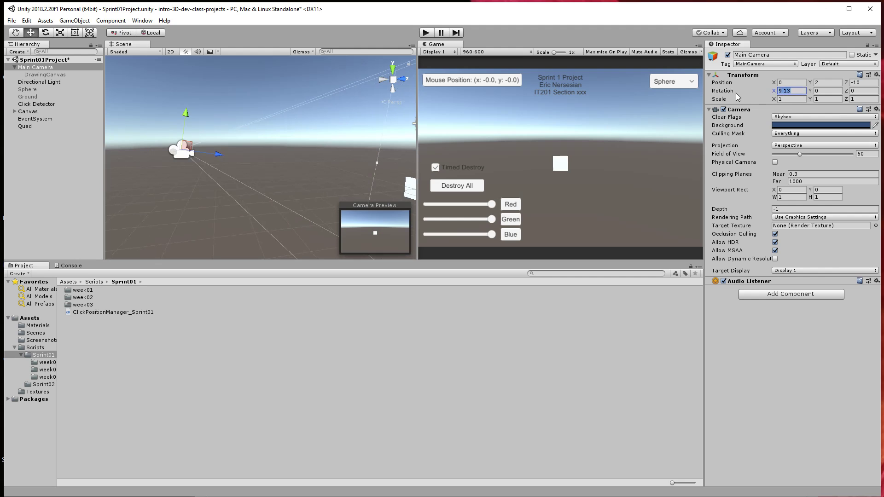
pyautogui.write('10')
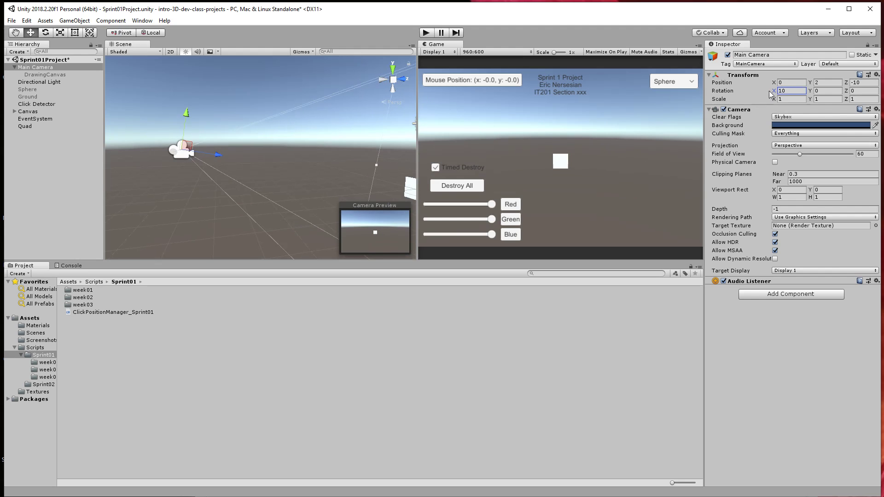
pyautogui.moveTo(769, 90); pyautogui.dragTo(684, 133)
pyautogui.write('10')
pyautogui.moveTo(333, 172); pyautogui.dragTo(373, 159, button='middle')
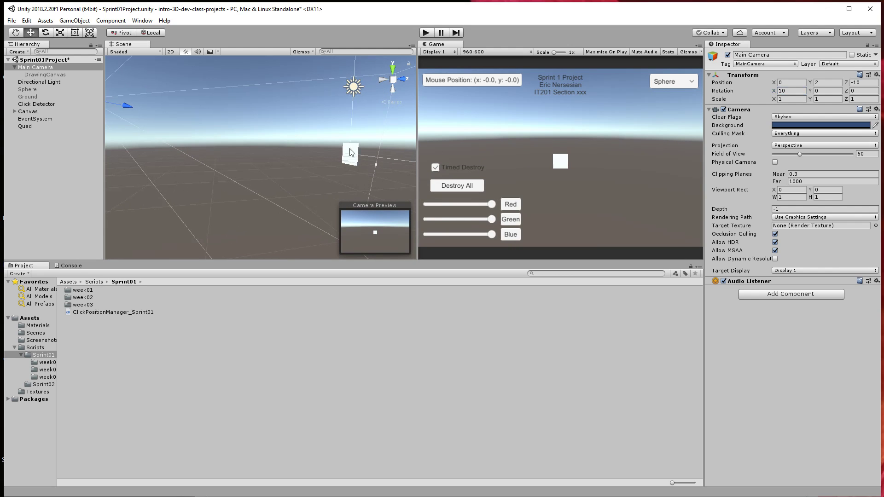
# Set the Main Camera's Y position to 0 and its X rotation to 0.
pyautogui.keyDown('alt'); pyautogui.moveTo(373, 157); pyautogui.dragTo(353, 154); pyautogui.keyUp('alt')
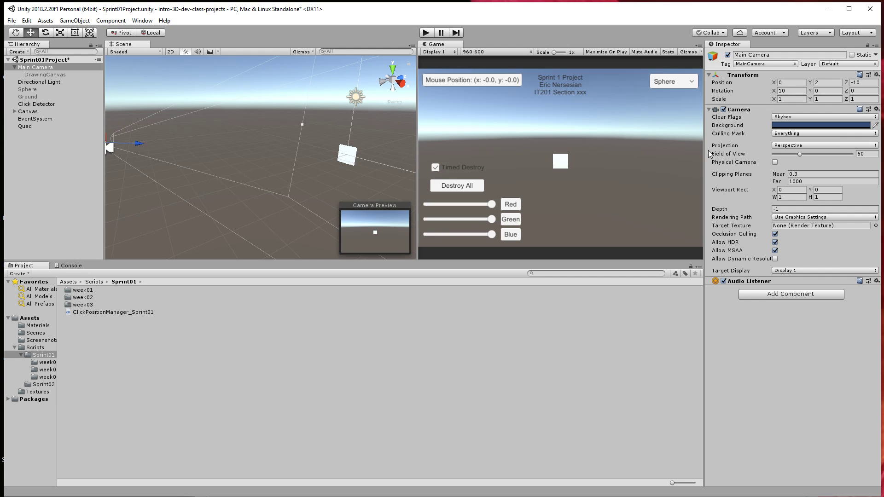
pyautogui.click(821, 84)
pyautogui.write('0')
pyautogui.click(802, 91)
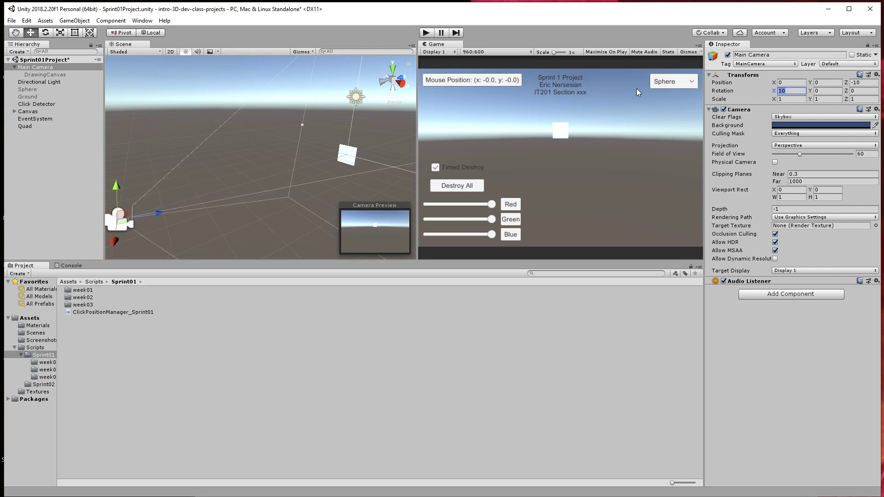
pyautogui.write('0')
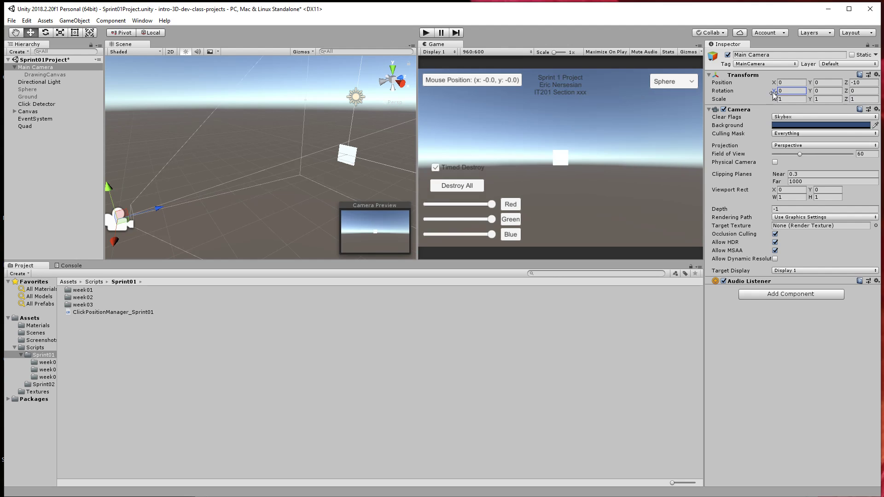
pyautogui.click(824, 83)
pyautogui.press('Tab')
# Select the Quad and examine its flat shape and facing relative to the Main Camera from several angles.
pyautogui.keyDown('alt'); pyautogui.moveTo(327, 176); pyautogui.dragTo(187, 191); pyautogui.keyUp('alt')
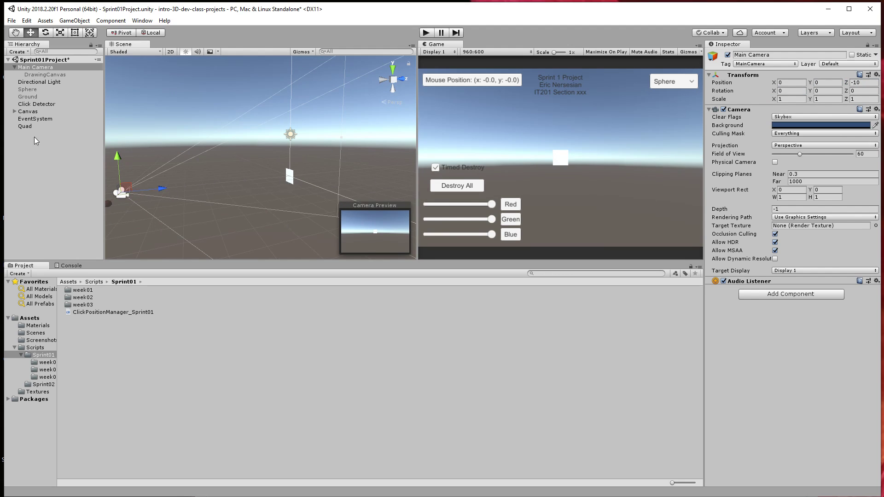
pyautogui.click(25, 126)
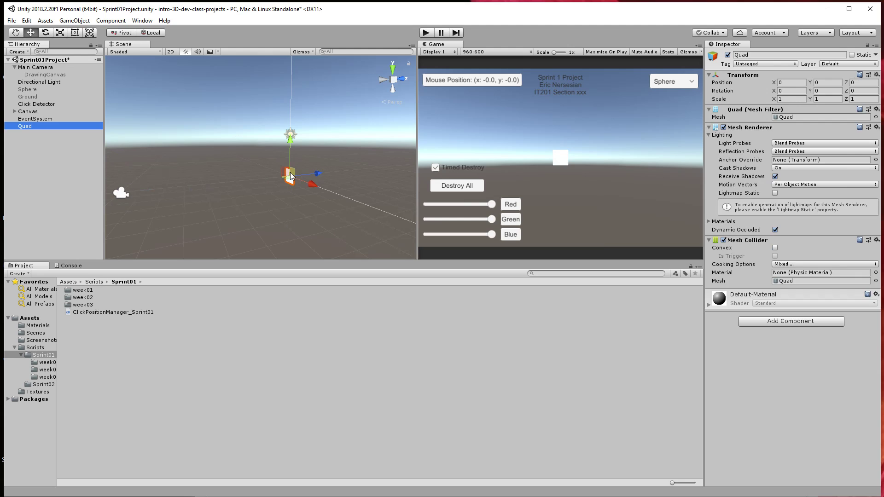
pyautogui.press('r')
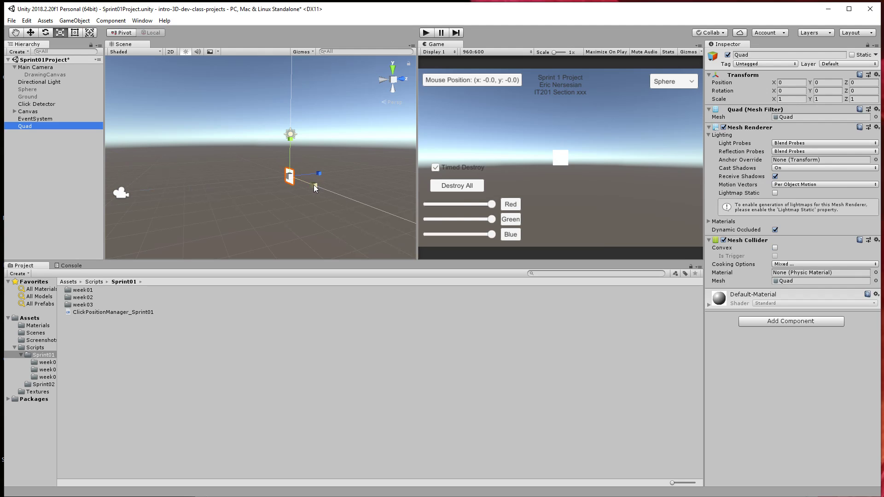
pyautogui.keyDown('alt'); pyautogui.moveTo(314, 184); pyautogui.dragTo(300, 156); pyautogui.keyUp('alt')
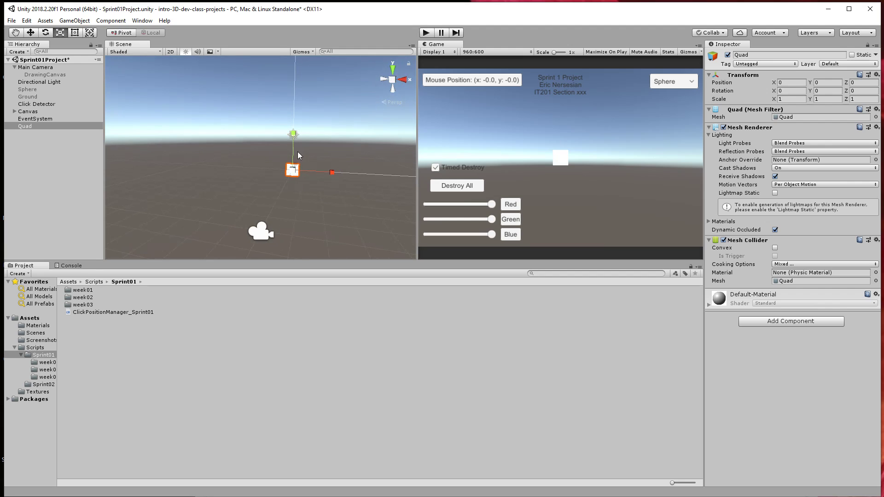
pyautogui.keyDown('alt'); pyautogui.moveTo(272, 213); pyautogui.dragTo(318, 139); pyautogui.keyUp('alt')
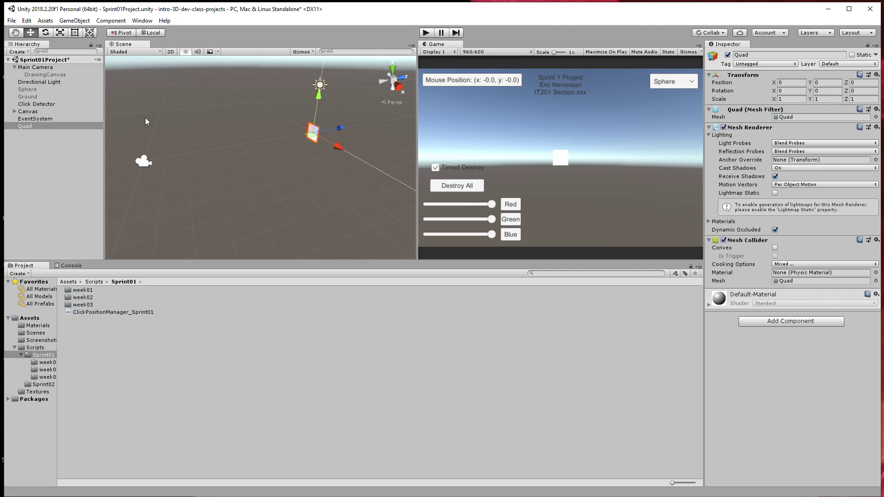
# Add a 3D Plane to the scene and reset its Transform.
pyautogui.click(75, 21)
pyautogui.moveTo(96, 56)
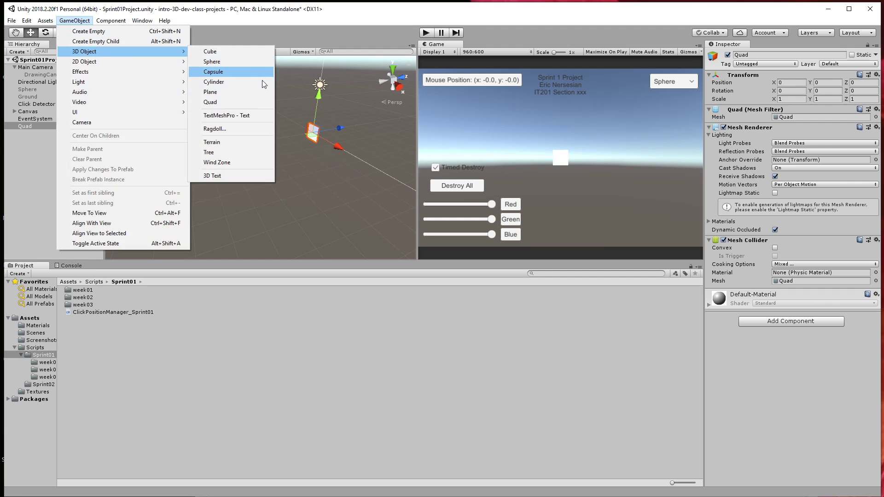
pyautogui.click(256, 92)
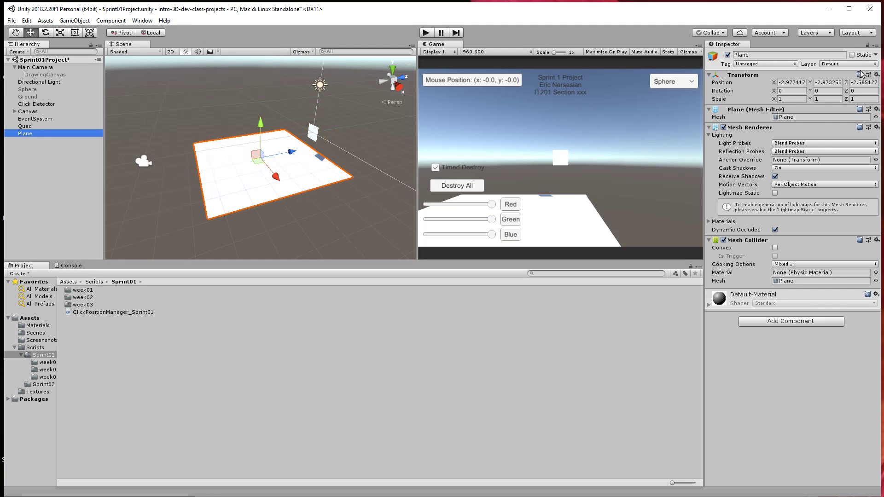
pyautogui.click(876, 74)
pyautogui.click(878, 149)
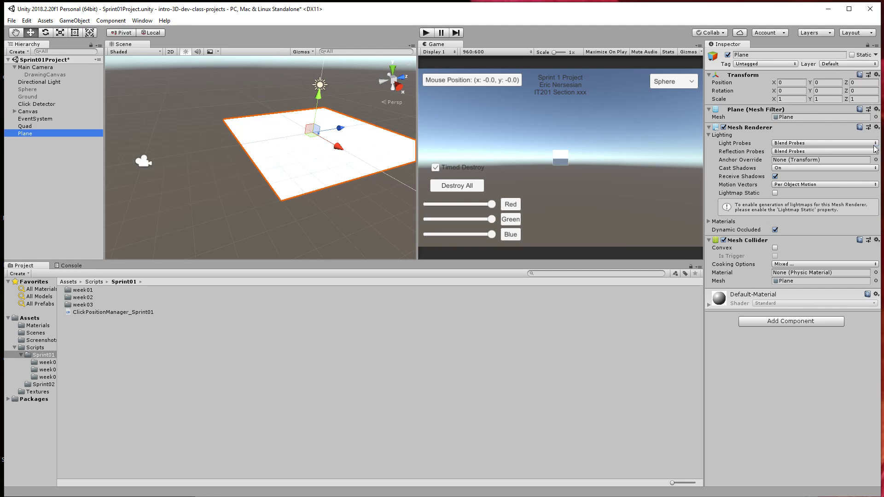
# Lower the Plane beneath the Quad to a Y position of about -0.81.
pyautogui.moveTo(320, 95); pyautogui.dragTo(378, 176)
pyautogui.keyDown('alt'); pyautogui.moveTo(370, 231); pyautogui.dragTo(314, 138); pyautogui.keyUp('alt')
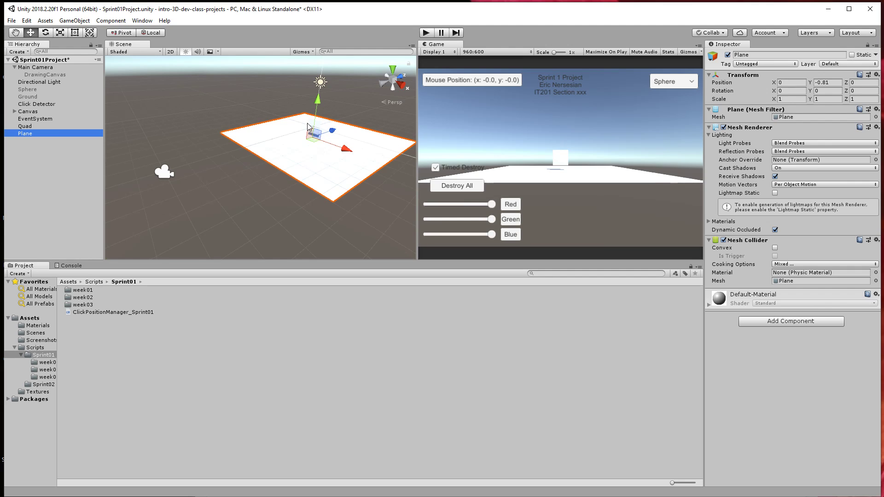
pyautogui.scroll(2, 315, 136)
pyautogui.keyDown('alt'); pyautogui.moveTo(315, 135); pyautogui.dragTo(303, 152); pyautogui.keyUp('alt')
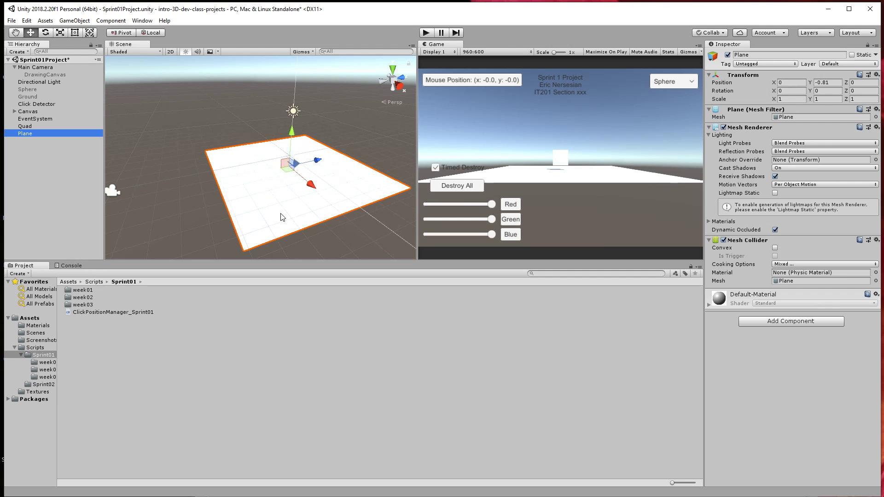
# Compare the Quad with the Plane in the scene, examining their size and orientation relative to the camera.
pyautogui.click(59, 127)
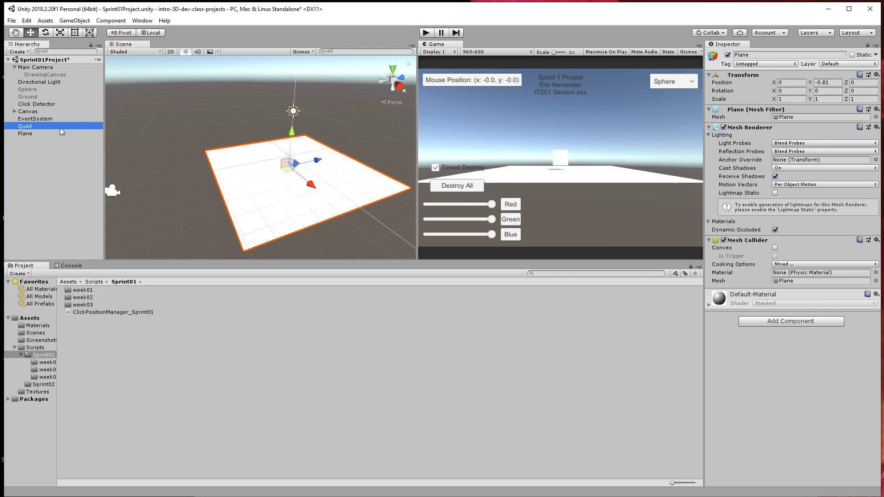
pyautogui.keyDown('alt'); pyautogui.moveTo(304, 164); pyautogui.dragTo(347, 131); pyautogui.keyUp('alt')
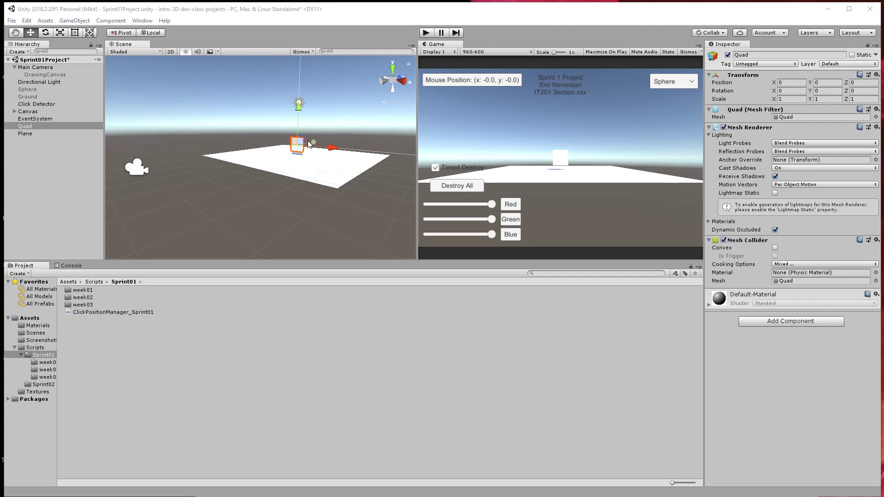
pyautogui.keyDown('alt'); pyautogui.moveTo(308, 144); pyautogui.dragTo(208, 153); pyautogui.keyUp('alt')
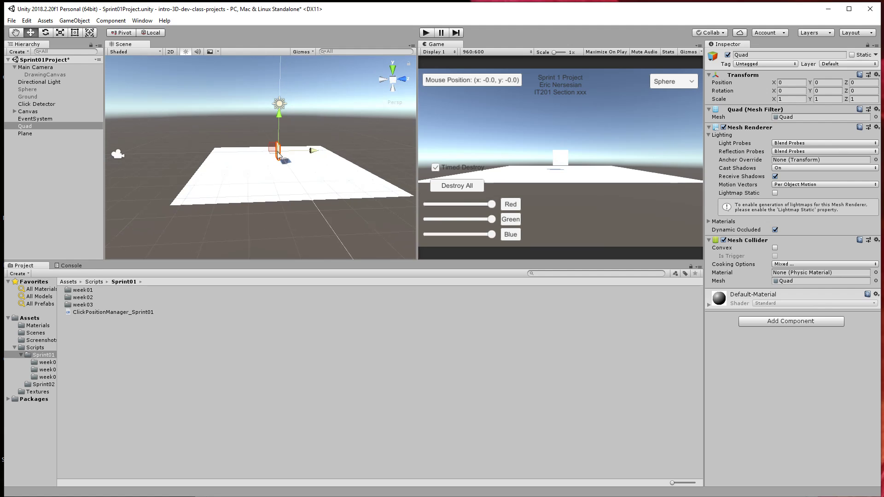
pyautogui.keyDown('alt'); pyautogui.moveTo(233, 155); pyautogui.dragTo(298, 150); pyautogui.keyUp('alt')
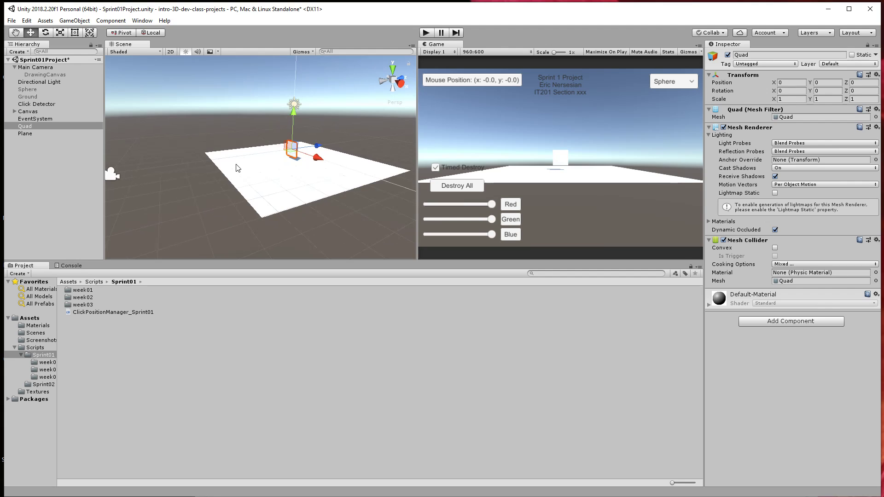
pyautogui.click(25, 133)
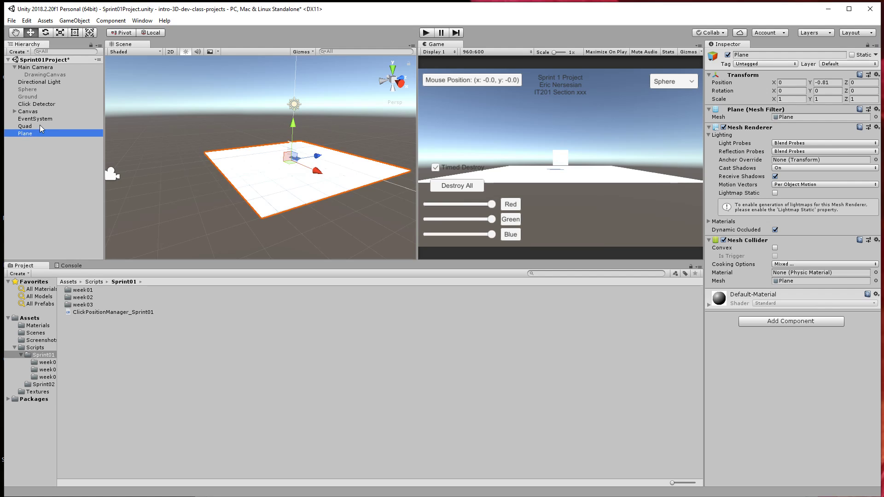
pyautogui.click(40, 126)
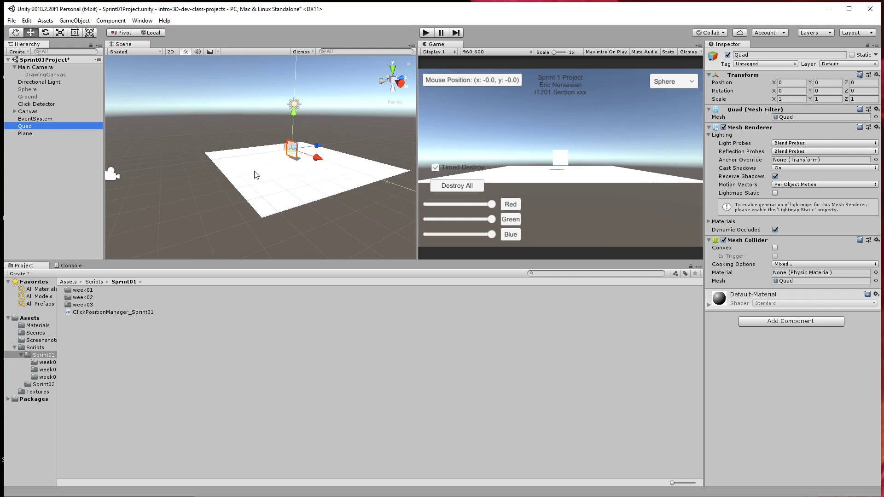
# Delete the Plane from the scene.
pyautogui.click(25, 133)
pyautogui.press('Delete')
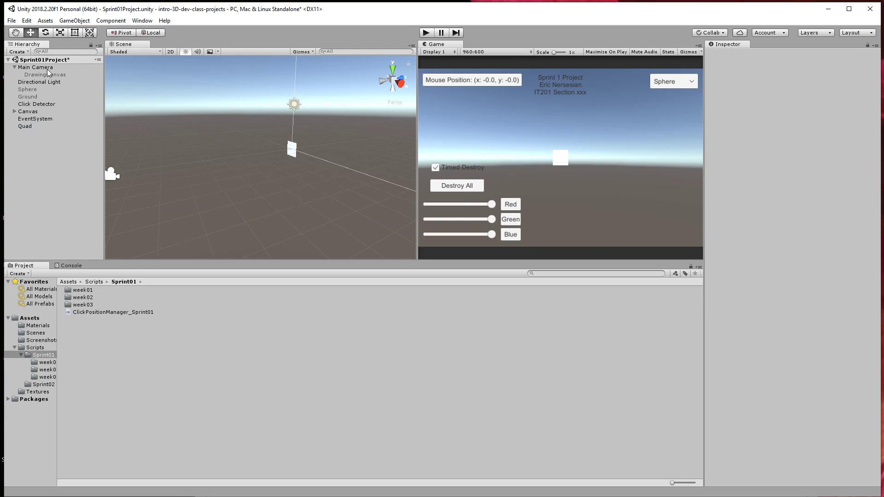
# Raise the Main Camera to about Y 2.54 and tilt it down to an X rotation of about 17.19.
pyautogui.click(47, 69)
pyautogui.click(28, 126)
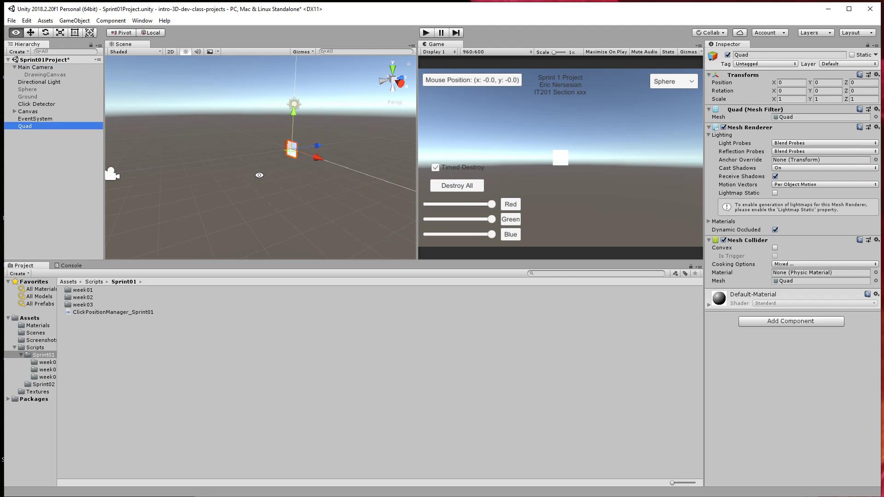
pyautogui.keyDown('alt'); pyautogui.moveTo(259, 175); pyautogui.dragTo(138, 96); pyautogui.keyUp('alt')
pyautogui.click(40, 67)
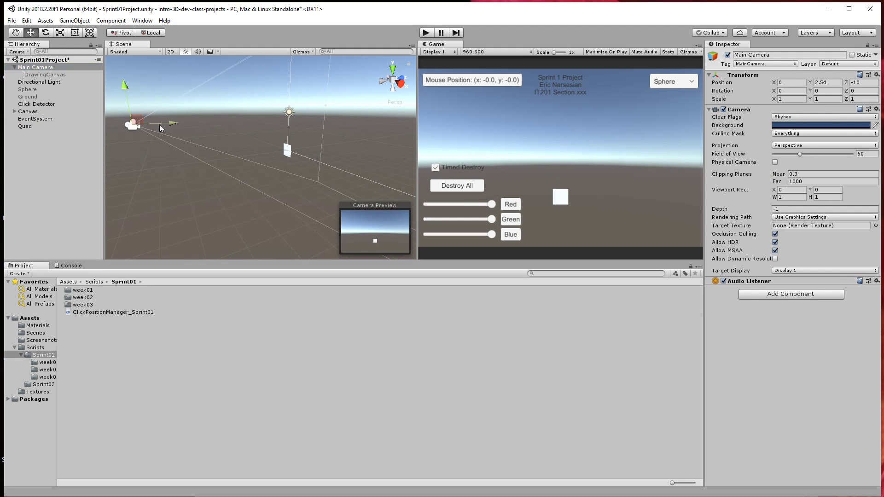
pyautogui.press('e')
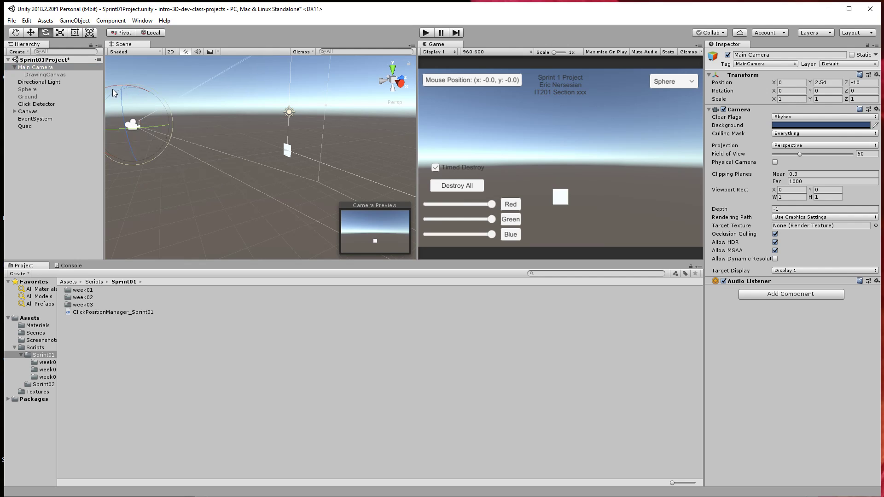
pyautogui.moveTo(774, 92); pyautogui.dragTo(865, 97)
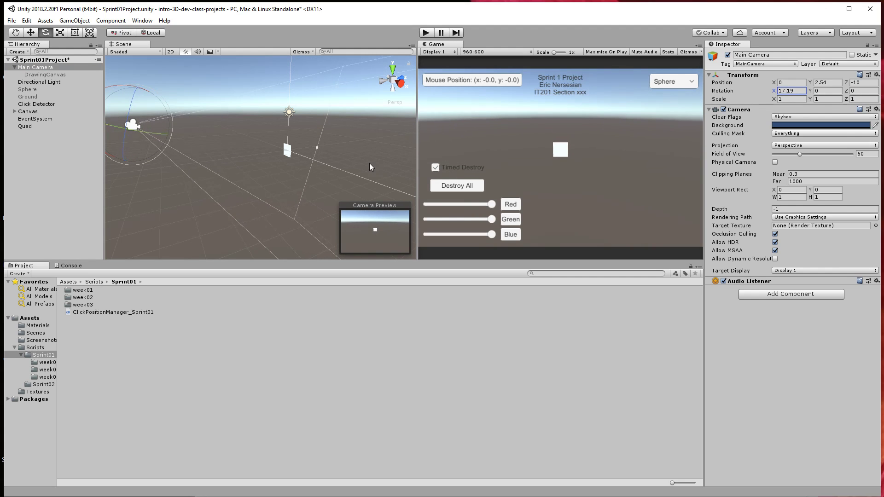
# Try to rotate the Quad freely in the scene, and undo the rotation.
pyautogui.keyDown('alt'); pyautogui.moveTo(341, 167); pyautogui.dragTo(379, 189); pyautogui.keyUp('alt')
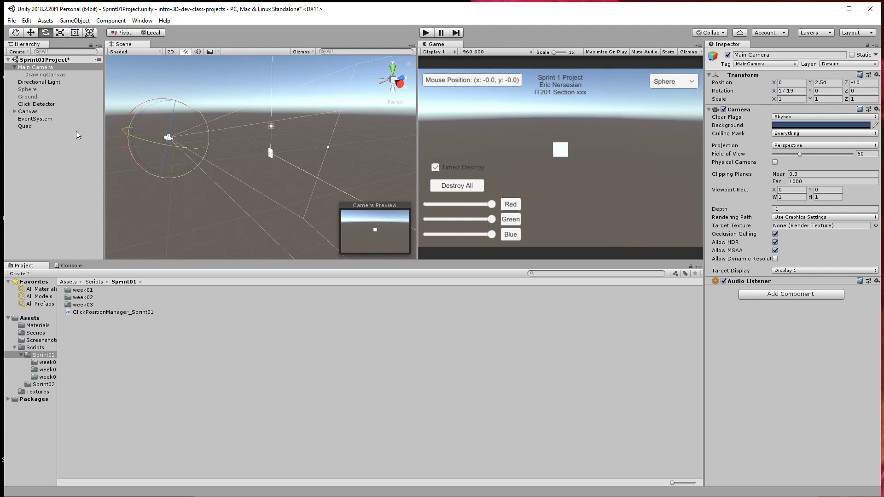
pyautogui.doubleClick(24, 126)
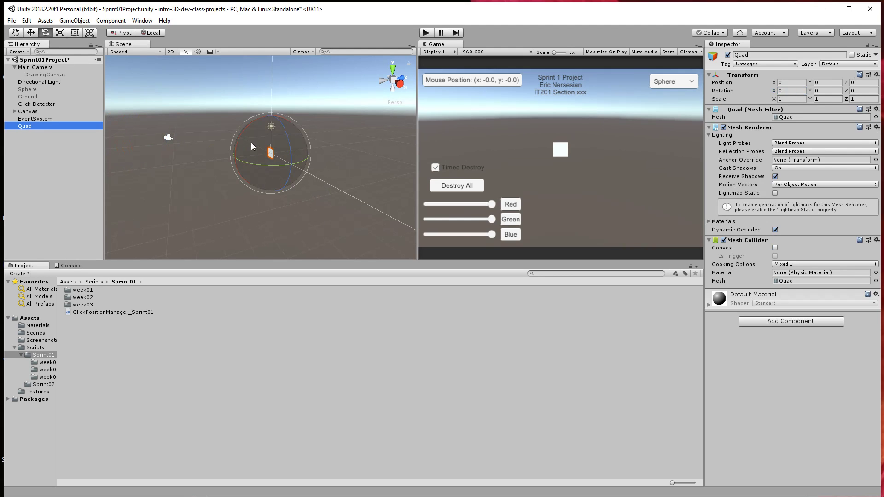
pyautogui.moveTo(251, 147)
pyautogui.mouseDown()
pyautogui.moveTo(242, 138)
pyautogui.moveTo(256, 118)
pyautogui.moveTo(244, 161)
pyautogui.mouseUp()
pyautogui.hotkey('ctrl', 'z')
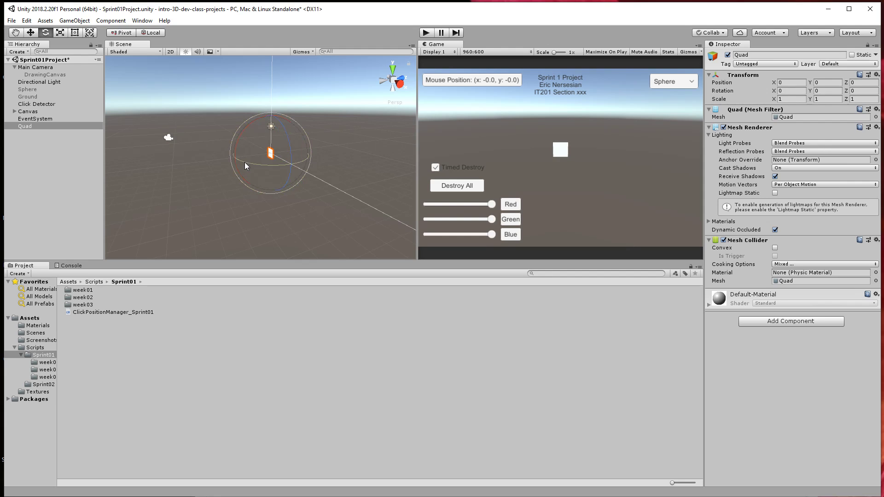
# Make the Quad a child of the Main Camera and set its X rotation and its Y and Z positions to 0.
pyautogui.moveTo(24, 126); pyautogui.dragTo(37, 74)
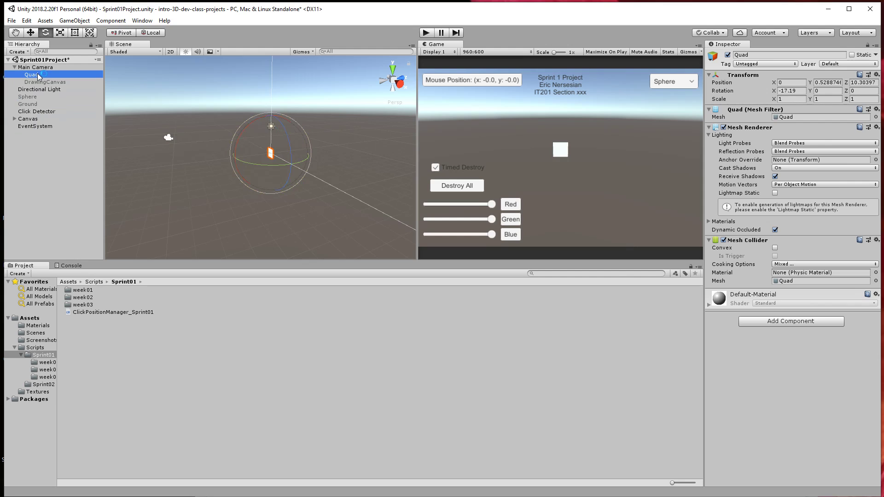
pyautogui.click(797, 92)
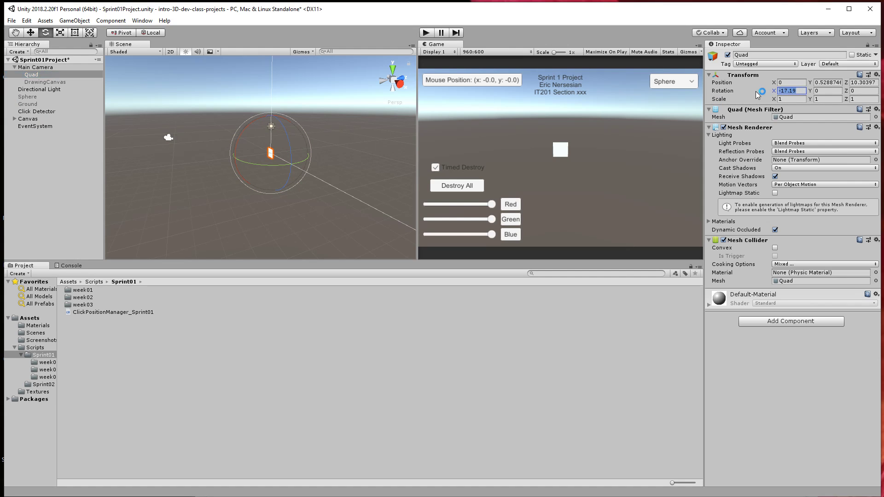
pyautogui.write('0')
pyautogui.click(829, 82)
pyautogui.write('0.0')
pyautogui.press('Return')
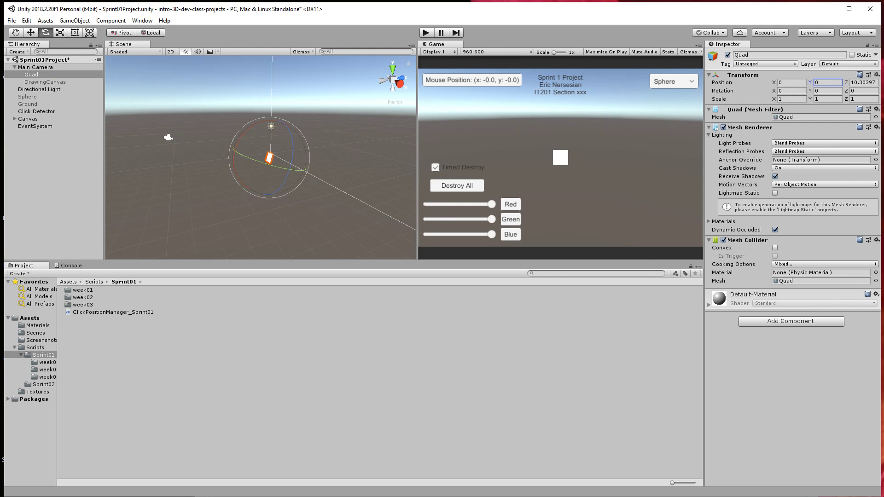
pyautogui.click(876, 82)
pyautogui.write('0')
pyautogui.press('Return')
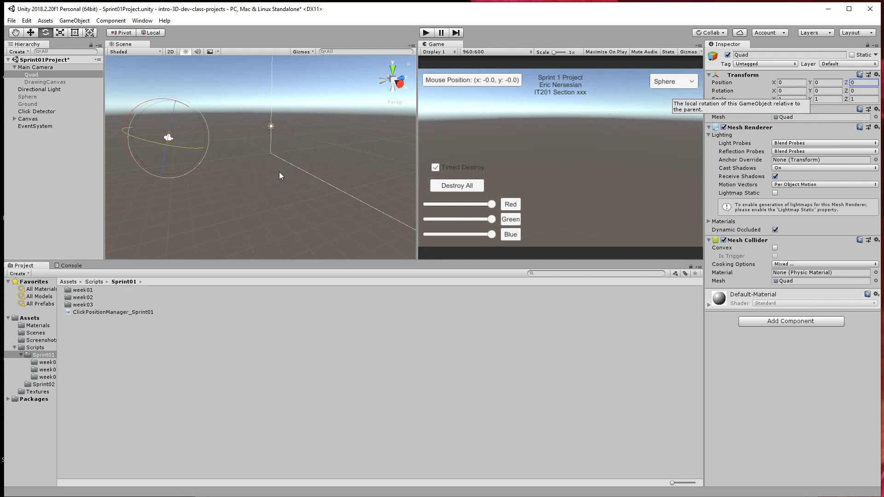
# Move the Quad forward along its local Z axis to about 6.44 in front of the Main Camera.
pyautogui.press('f')
pyautogui.press('w')
pyautogui.scroll(-3, 306, 181)
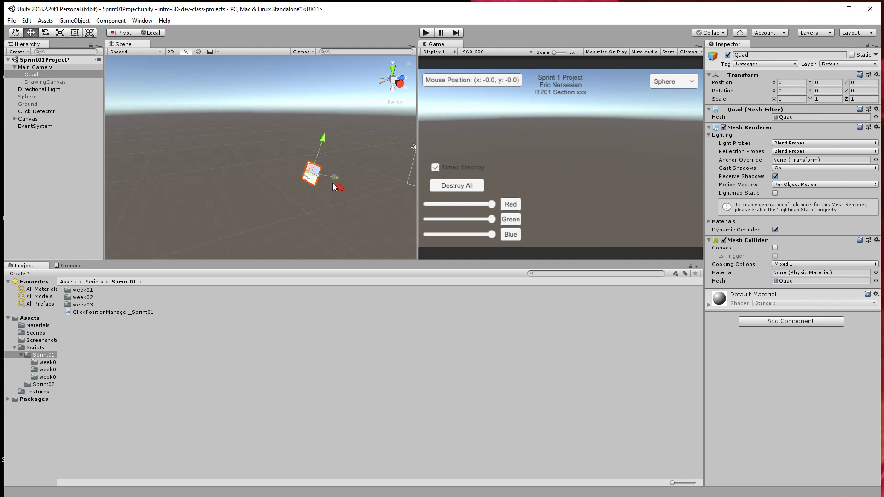
pyautogui.moveTo(280, 167); pyautogui.dragTo(413, 173)
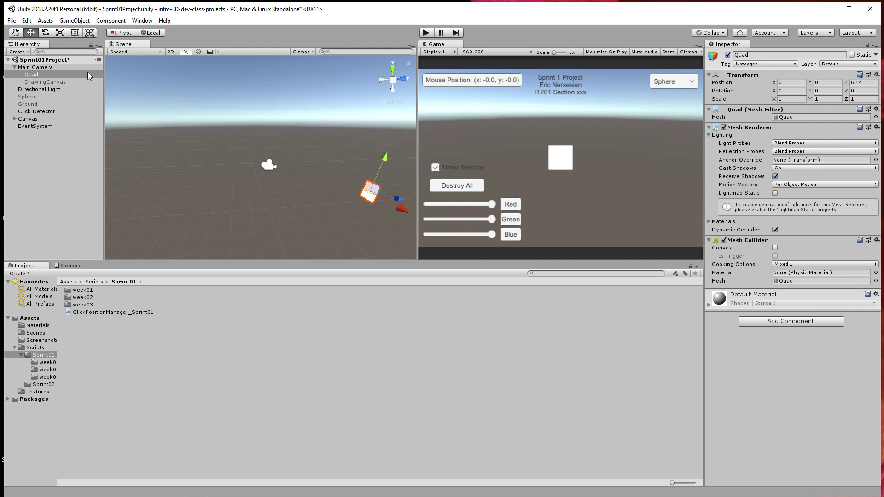
# Reduce the Main Camera's downward tilt to an X rotation of 10.
pyautogui.moveTo(386, 186); pyautogui.dragTo(142, 123, button='middle')
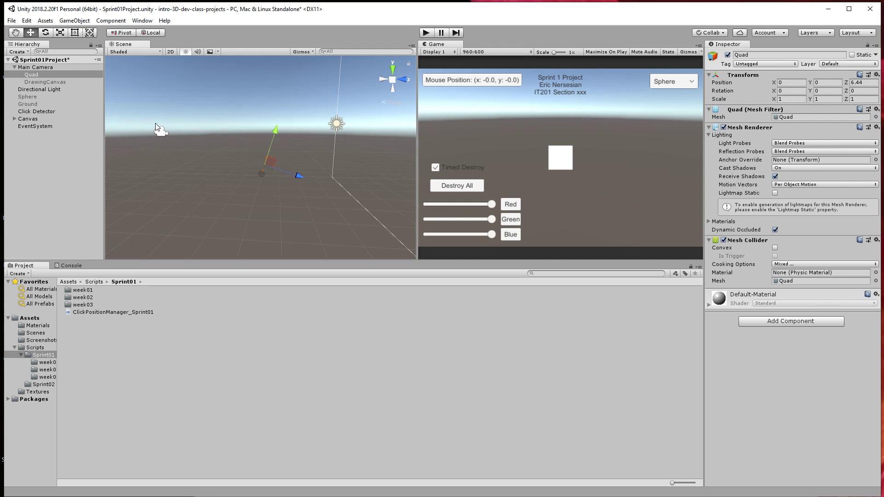
pyautogui.click(28, 68)
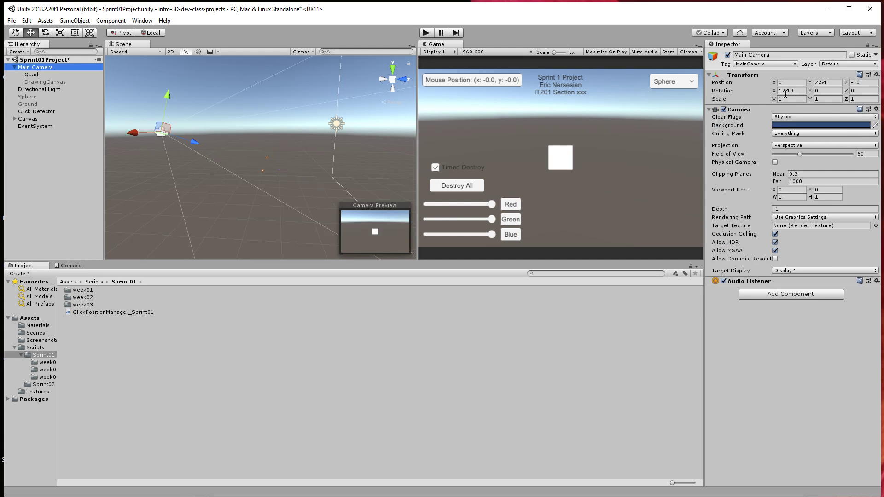
pyautogui.moveTo(770, 91); pyautogui.dragTo(693, 128)
pyautogui.keyDown('alt'); pyautogui.moveTo(331, 169); pyautogui.dragTo(276, 142); pyautogui.keyUp('alt')
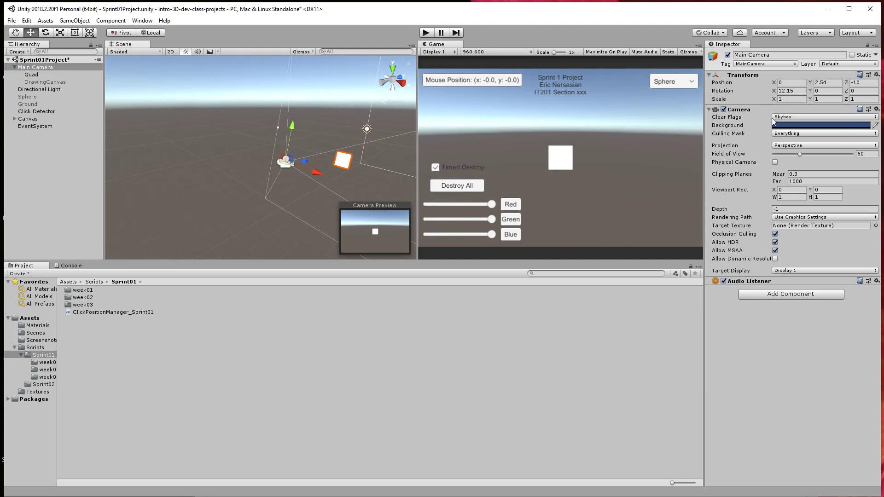
pyautogui.moveTo(770, 90); pyautogui.dragTo(758, 160)
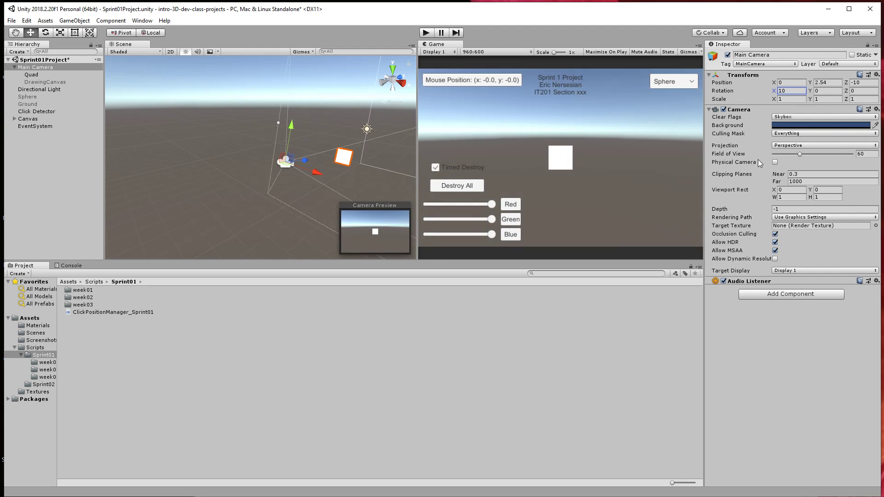
# Scale the Quad into a wider rectangle of about 3.56 in X and 2.73 in Y.
pyautogui.click(30, 75)
pyautogui.press('r')
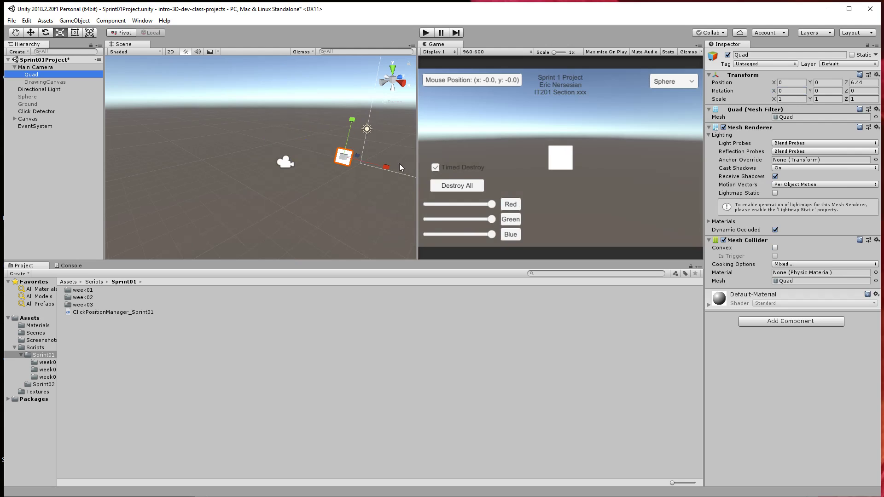
pyautogui.moveTo(399, 164); pyautogui.dragTo(438, 175)
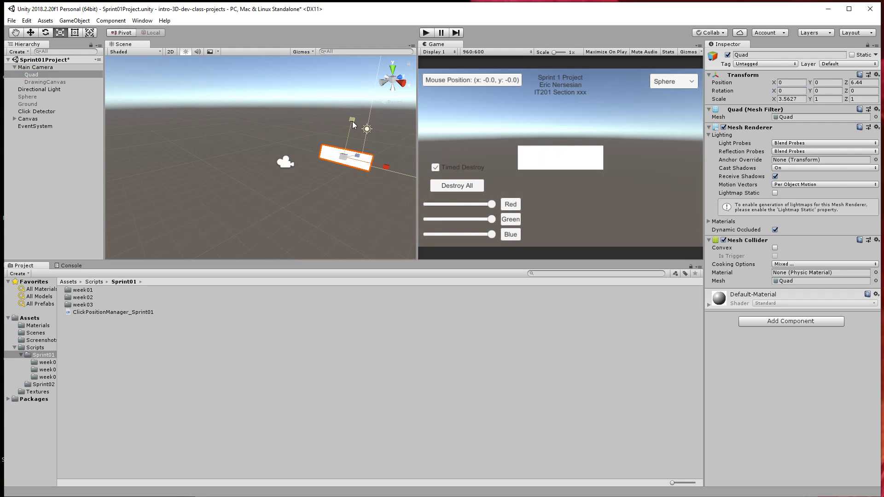
pyautogui.moveTo(353, 122); pyautogui.dragTo(353, 106)
# Try tilting the Main Camera up to an X rotation of about -4.6, and inspect the DrawingCanvas and Quad transforms.
pyautogui.click(46, 69)
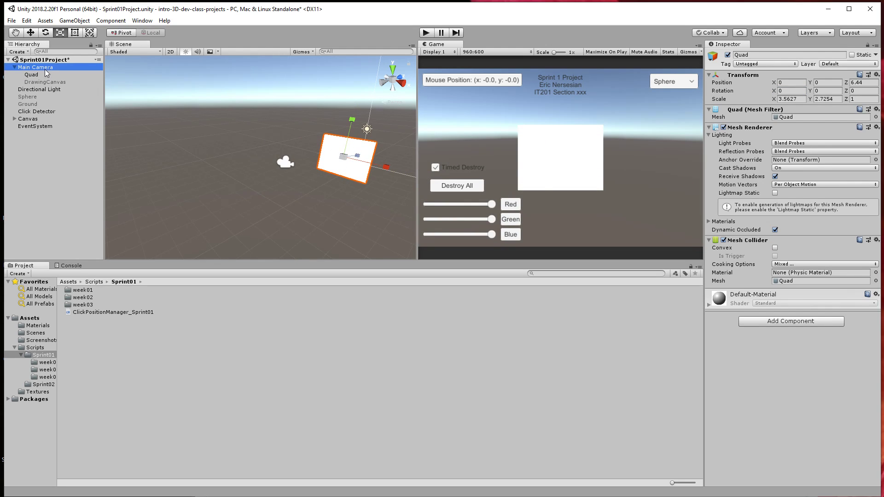
pyautogui.moveTo(775, 91); pyautogui.dragTo(707, 149)
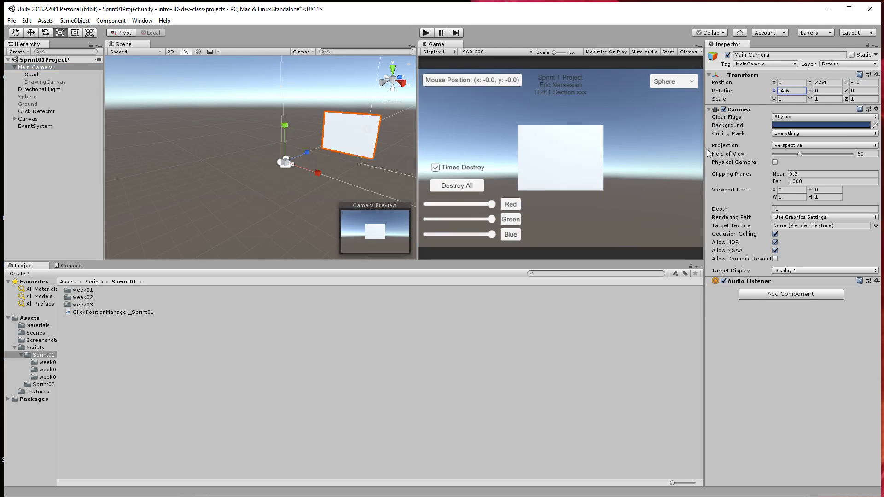
pyautogui.click(39, 75)
pyautogui.click(36, 83)
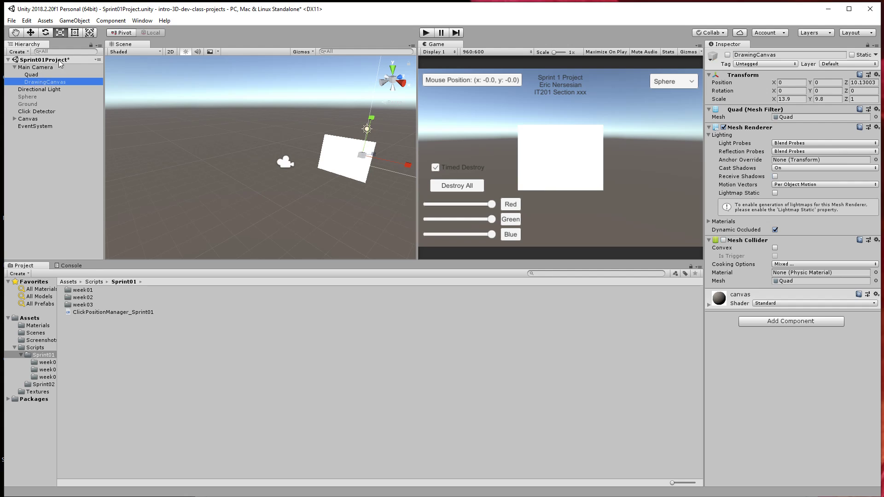
pyautogui.click(42, 75)
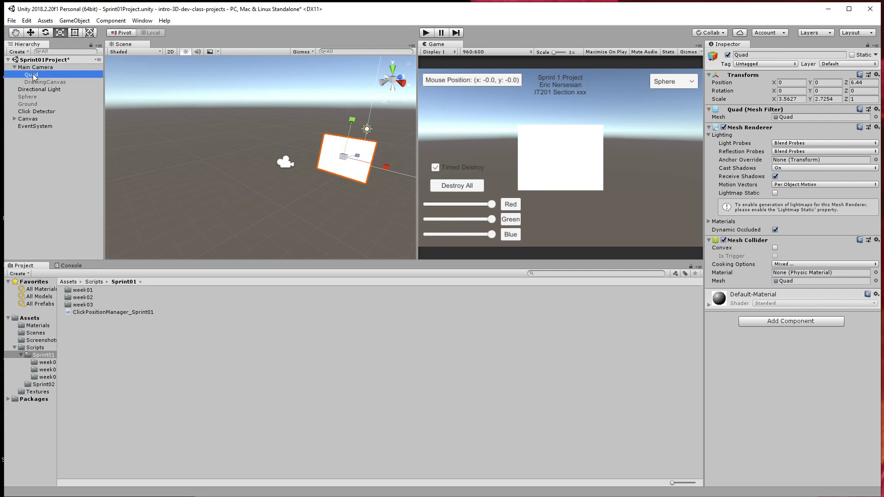
# Level the Main Camera by setting its X rotation and Y position to 0.
pyautogui.click(57, 68)
pyautogui.click(794, 91)
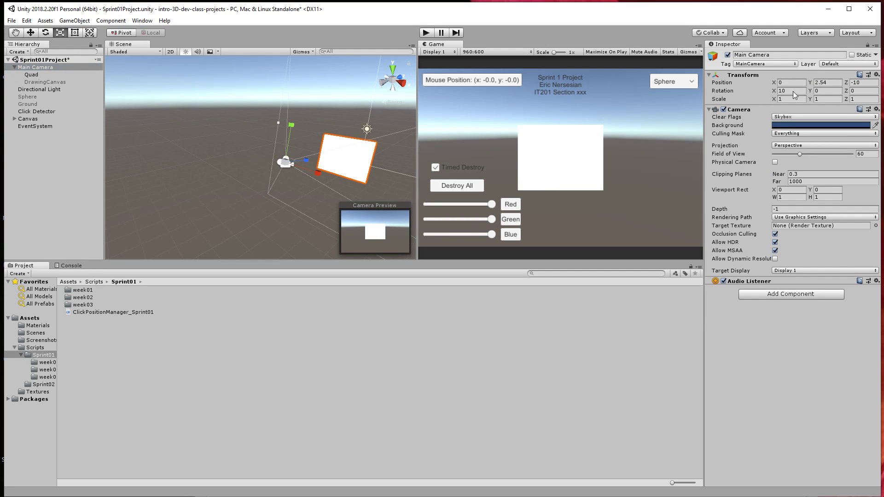
pyautogui.write('0')
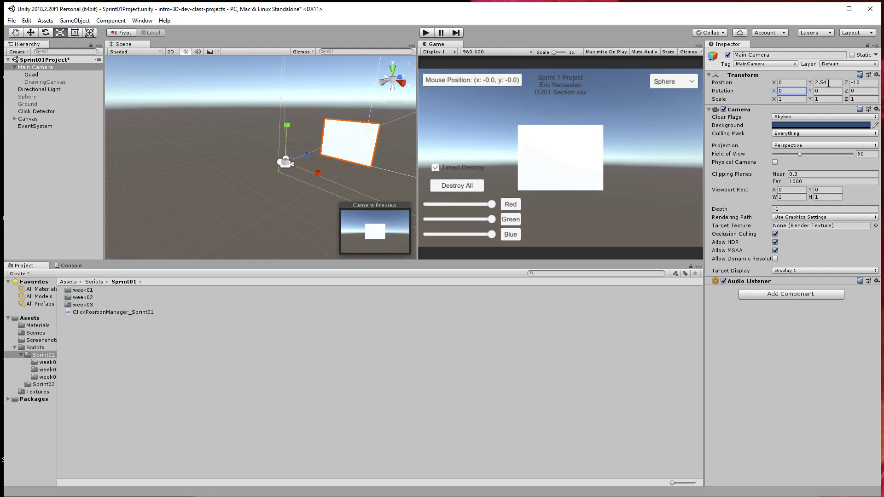
pyautogui.hotkey('shift', 'Tab')
pyautogui.hotkey('shift', 'Tab')
pyautogui.write('0')
# Move the Quad out of the Main Camera to the scene root and set its Z position to 0.
pyautogui.moveTo(31, 75); pyautogui.dragTo(32, 124)
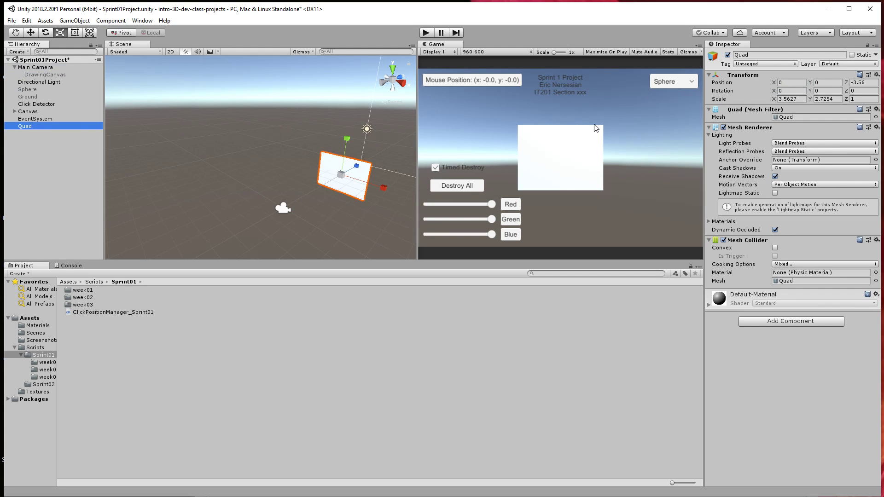
pyautogui.click(368, 181)
pyautogui.press('w')
pyautogui.moveTo(368, 179)
pyautogui.keyDown('alt'); pyautogui.mouseDown()
pyautogui.moveTo(354, 183)
pyautogui.moveTo(374, 173)
pyautogui.mouseUp(); pyautogui.keyUp('alt')
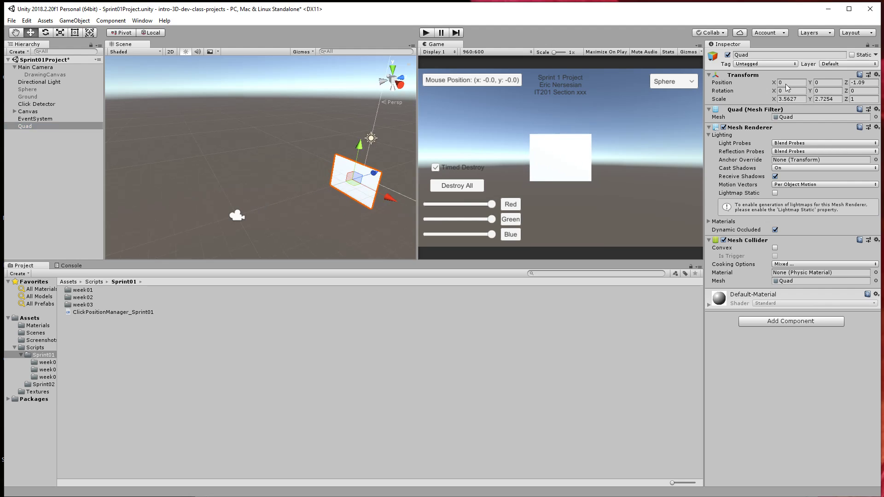
pyautogui.click(867, 83)
pyautogui.write('0')
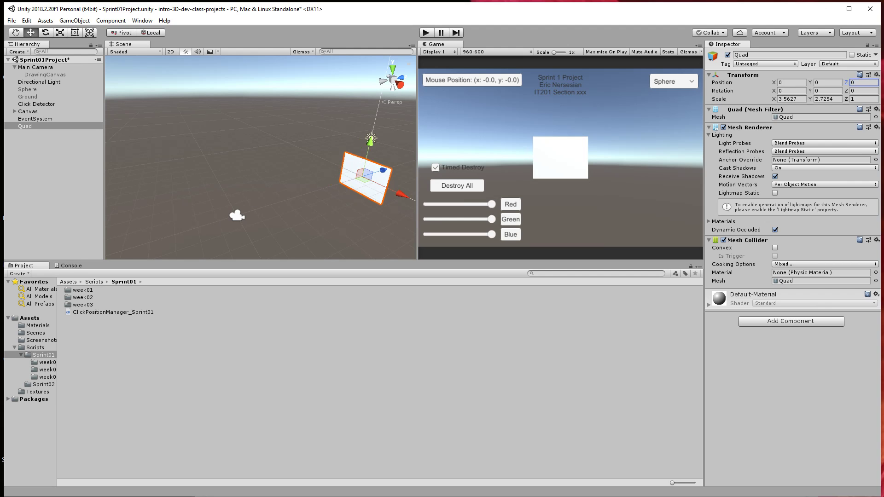
# Switch to Visual Studio, check the default distance value in the ClickPositionManager_Sprint01 script, and return to Unity.
pyautogui.hotkey('alt', 'Tab')
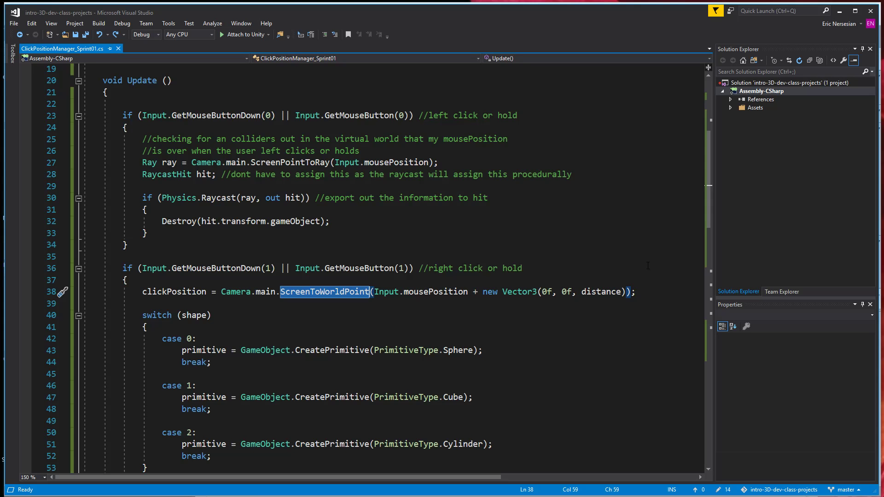
pyautogui.scroll(6, 648, 266)
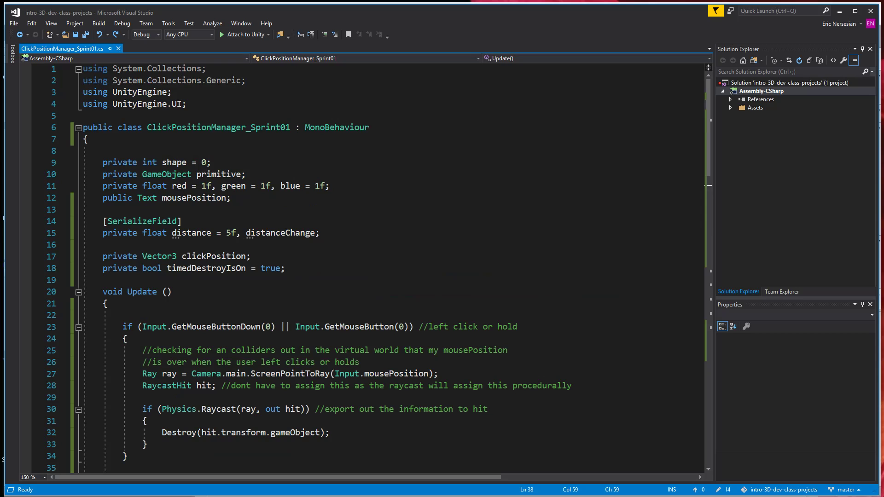
pyautogui.doubleClick(228, 233)
pyautogui.hotkey('alt', 'Tab')
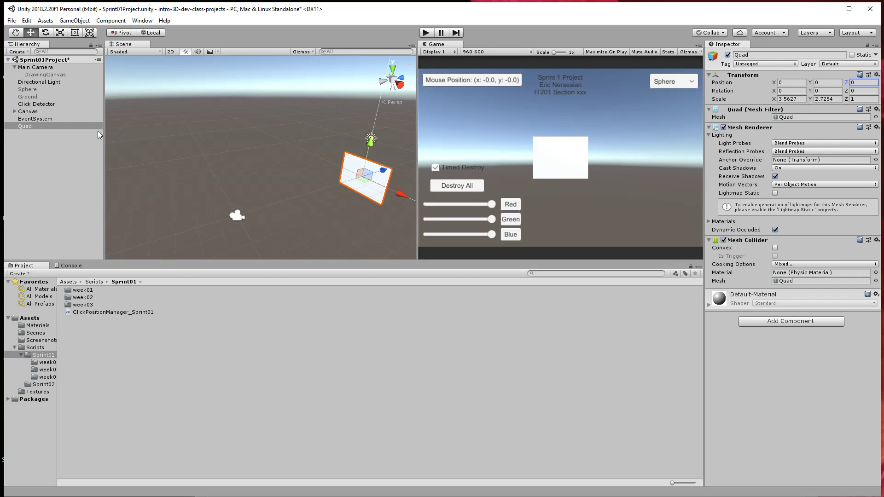
# Compare the Click Detector's Distance setting with the world Z positions of the unparented Quad and the Main Camera.
pyautogui.click(33, 105)
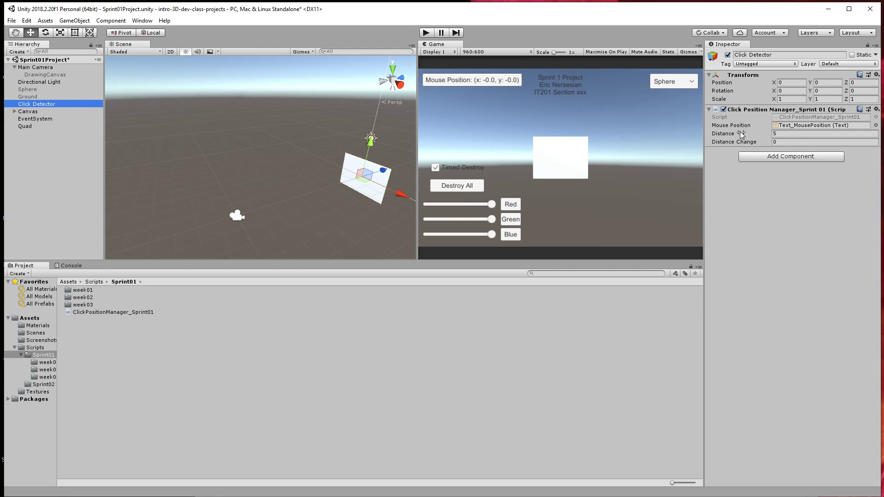
pyautogui.click(30, 127)
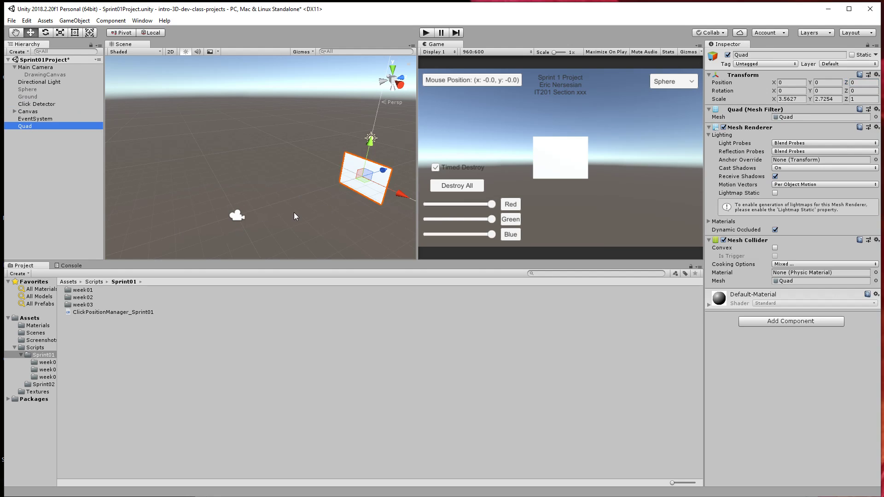
pyautogui.click(51, 68)
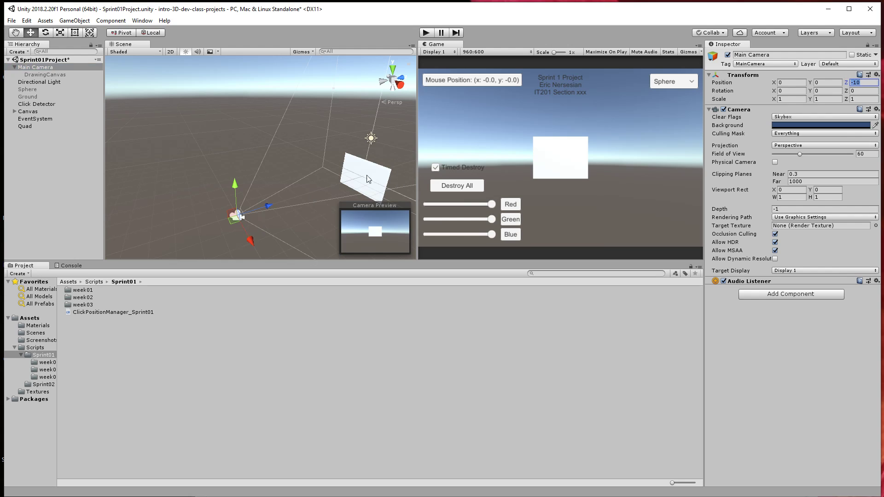
pyautogui.click(41, 126)
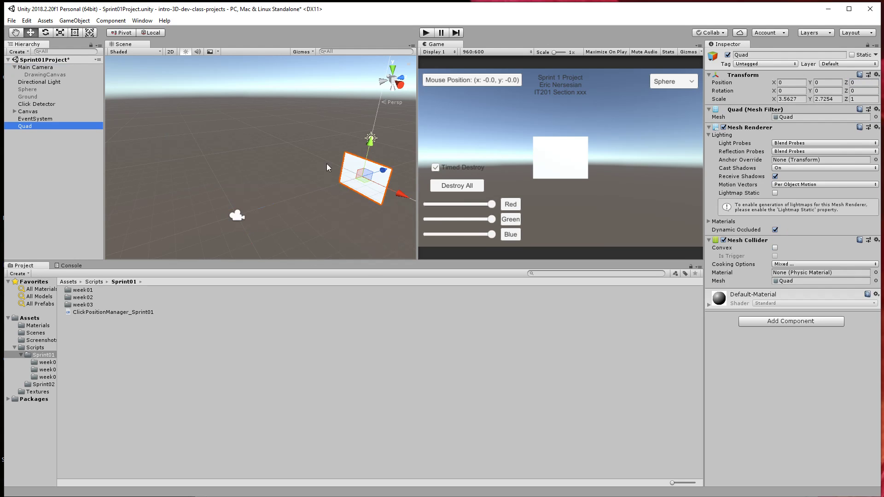
pyautogui.click(864, 83)
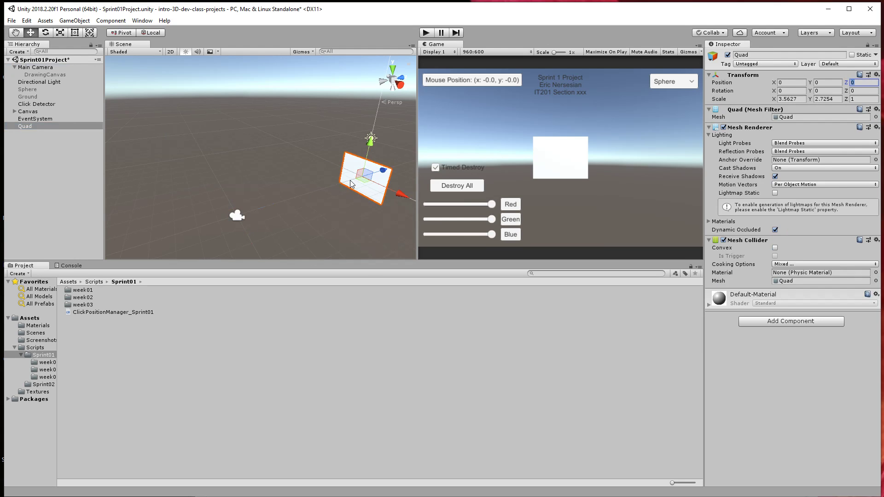
# Make the Quad a child of the Main Camera again and compare the Z positions of the two objects.
pyautogui.moveTo(35, 127); pyautogui.dragTo(40, 76)
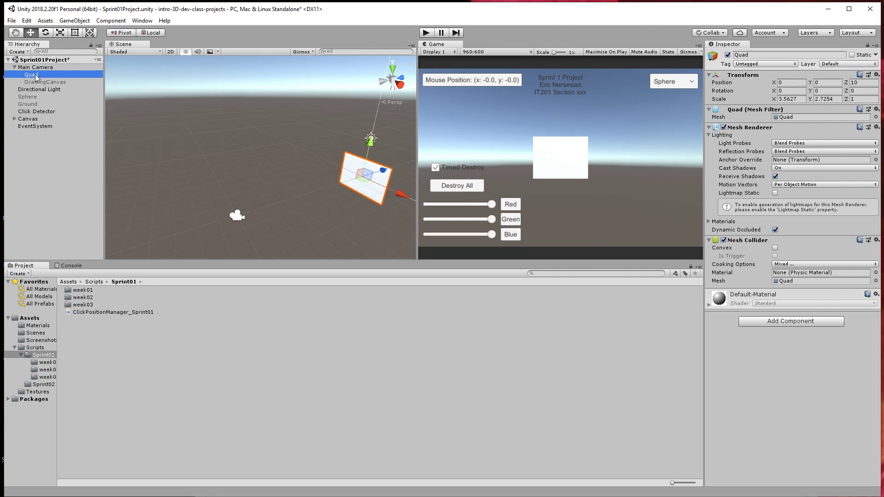
pyautogui.click(856, 83)
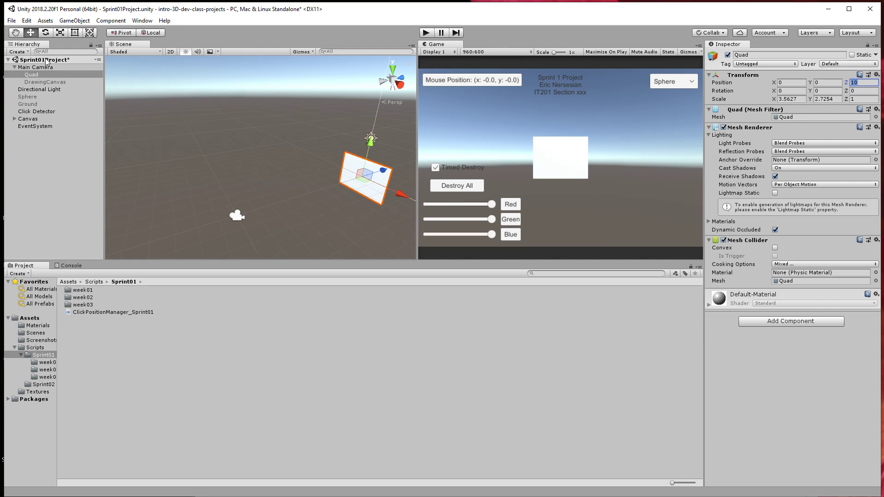
pyautogui.click(33, 67)
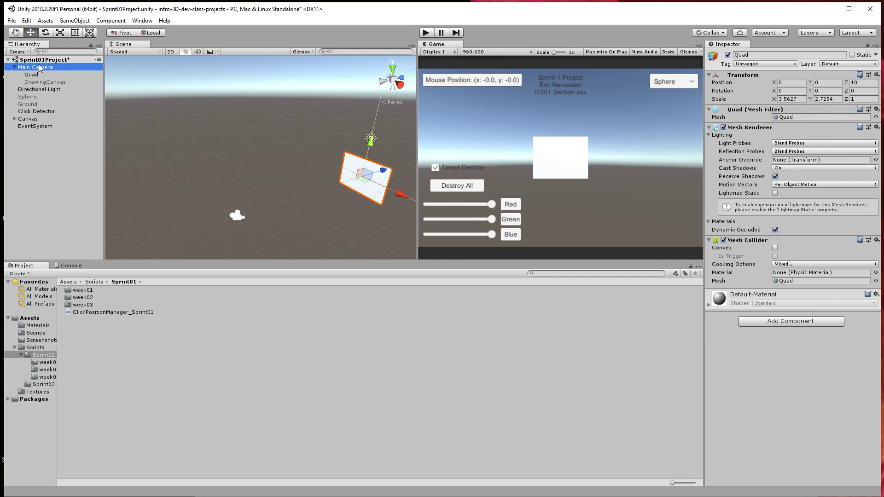
pyautogui.scroll(-3, 299, 221)
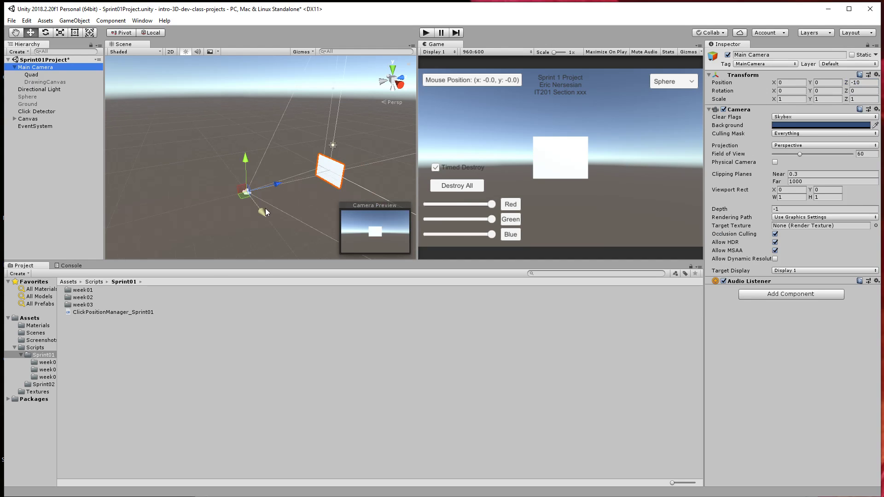
pyautogui.click(868, 83)
pyautogui.click(58, 75)
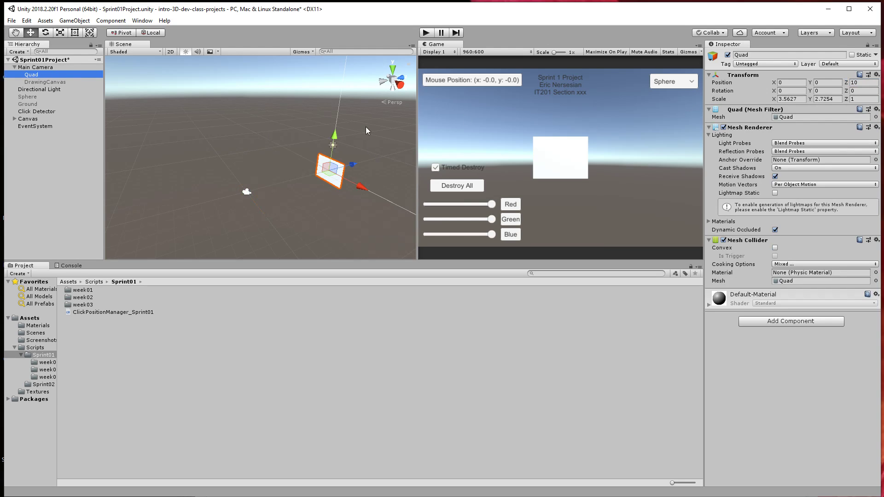
# Unparent the Quad to check its world Z position, and put it back under the Main Camera.
pyautogui.moveTo(33, 76); pyautogui.dragTo(29, 131)
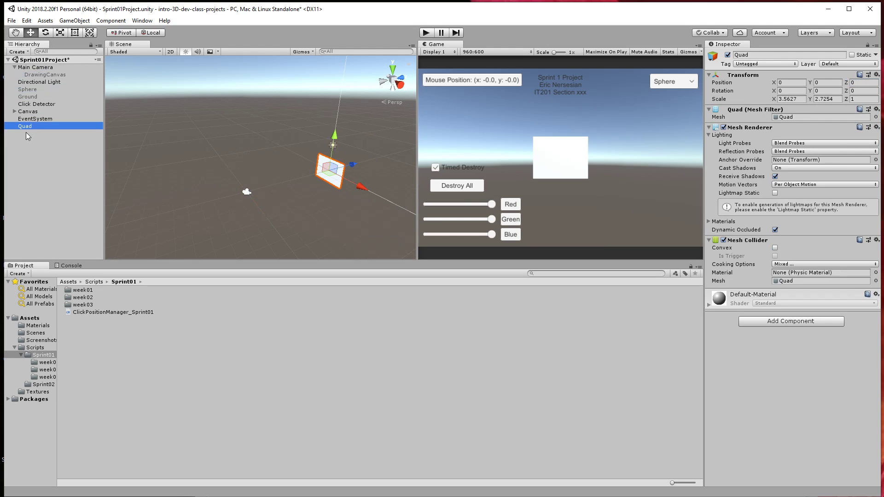
pyautogui.click(859, 83)
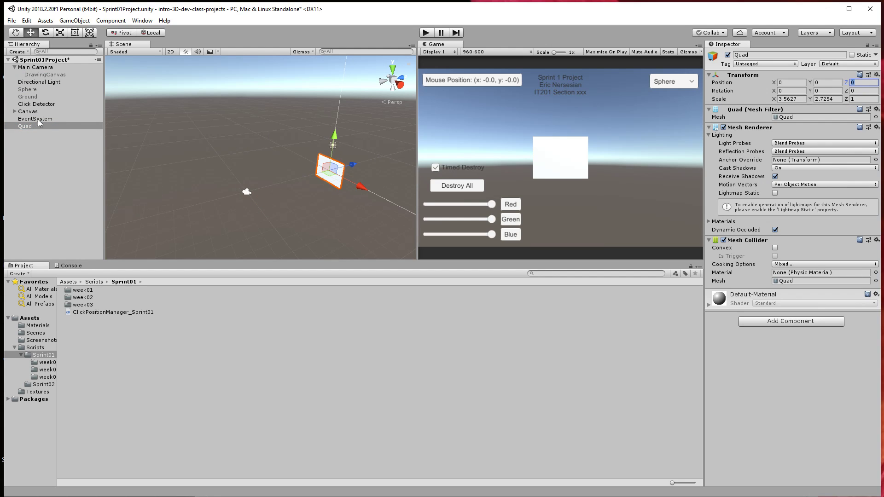
pyautogui.moveTo(40, 124); pyautogui.dragTo(37, 75)
pyautogui.click(31, 74)
# Frame the Quad and examine its local Z position against the Main Camera's position and the Click Detector's Distance value.
pyautogui.doubleClick(44, 82)
pyautogui.scroll(-5, 250, 196)
pyautogui.moveTo(239, 195); pyautogui.dragTo(291, 188, button='middle')
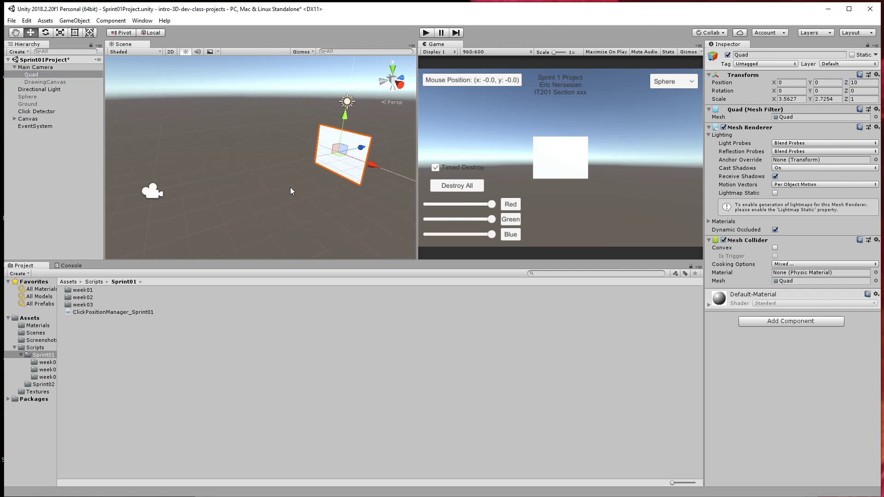
pyautogui.scroll(-4, 292, 188)
pyautogui.click(870, 83)
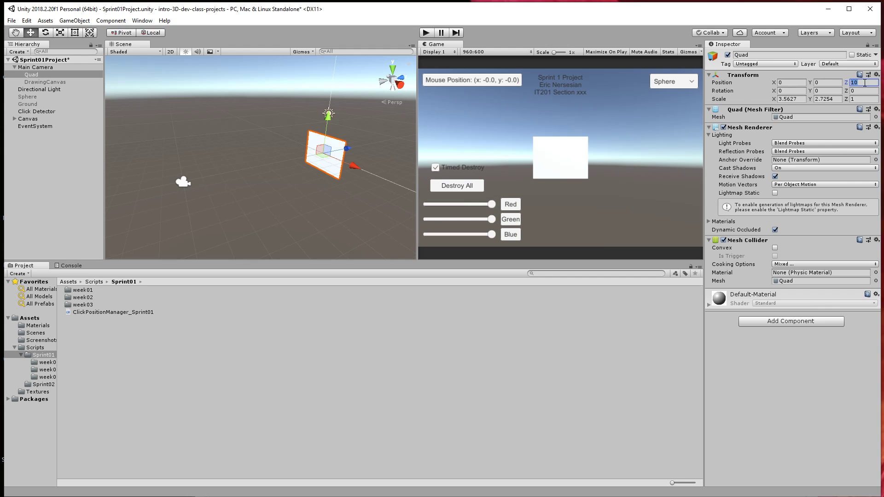
pyautogui.click(42, 68)
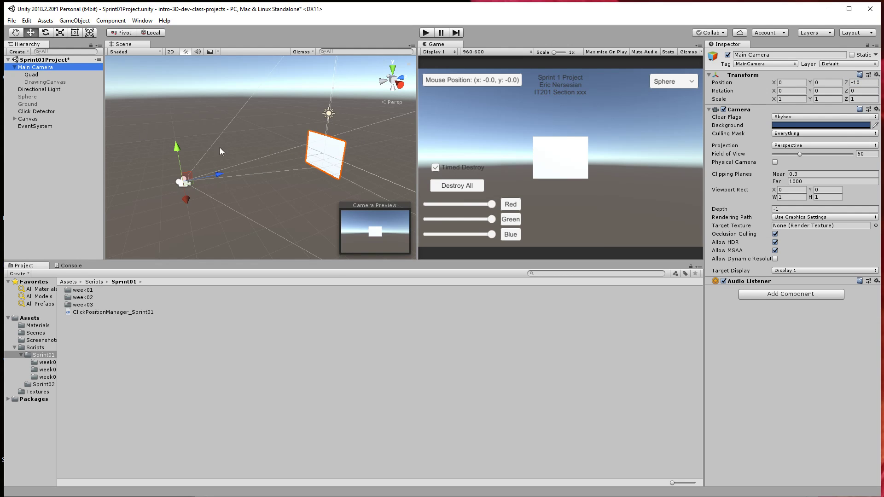
pyautogui.click(38, 112)
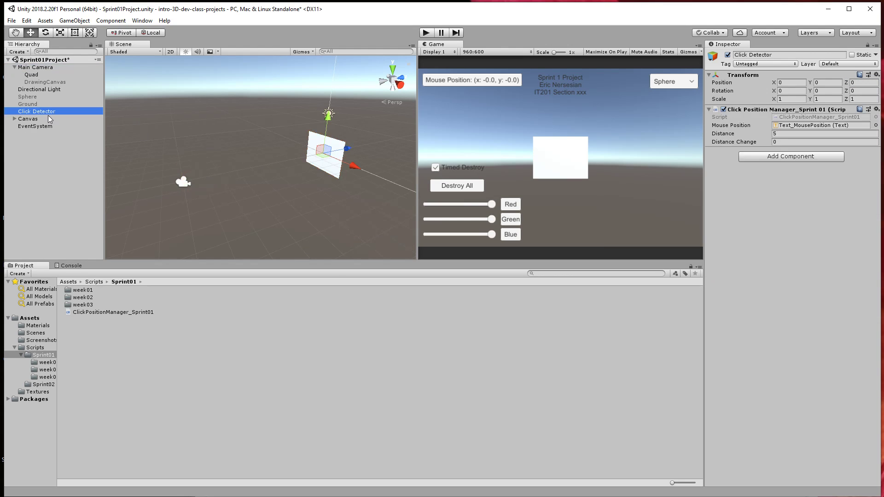
pyautogui.click(49, 76)
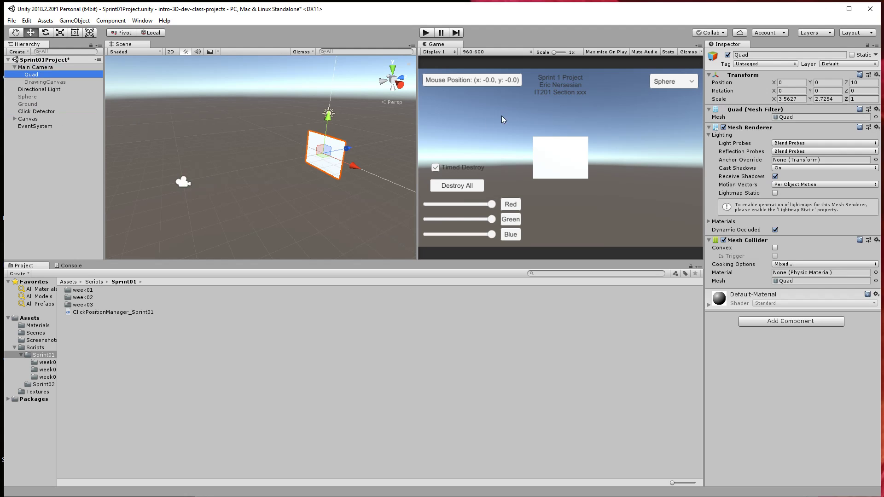
# Try moving the Quad nearer and farther along its Z axis, and return its Z position to 10.
pyautogui.moveTo(343, 148); pyautogui.dragTo(323, 153)
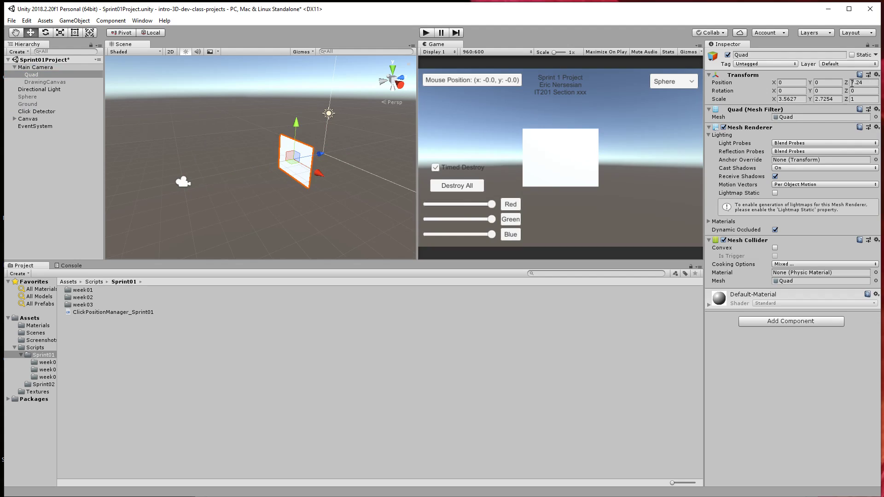
pyautogui.moveTo(847, 83)
pyautogui.mouseDown()
pyautogui.moveTo(838, 85)
pyautogui.moveTo(880, 85)
pyautogui.moveTo(829, 86)
pyautogui.moveTo(848, 87)
pyautogui.moveTo(840, 88)
pyautogui.mouseUp()
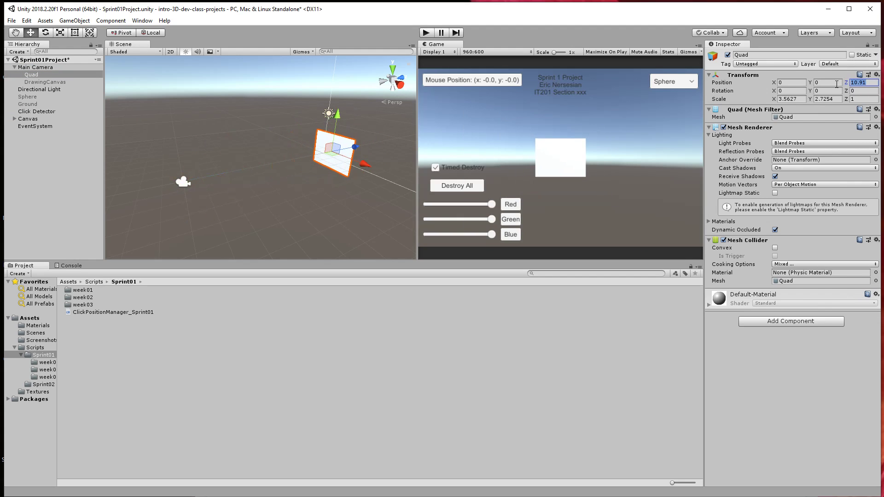
pyautogui.write('10')
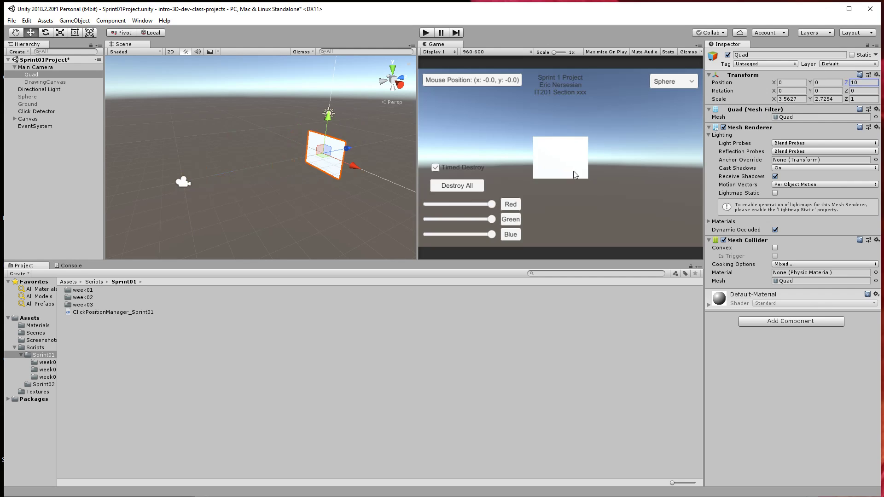
# Move the Quad farther from the Main Camera and set its Z position to 30.
pyautogui.moveTo(342, 152); pyautogui.dragTo(457, 116)
pyautogui.click(872, 83)
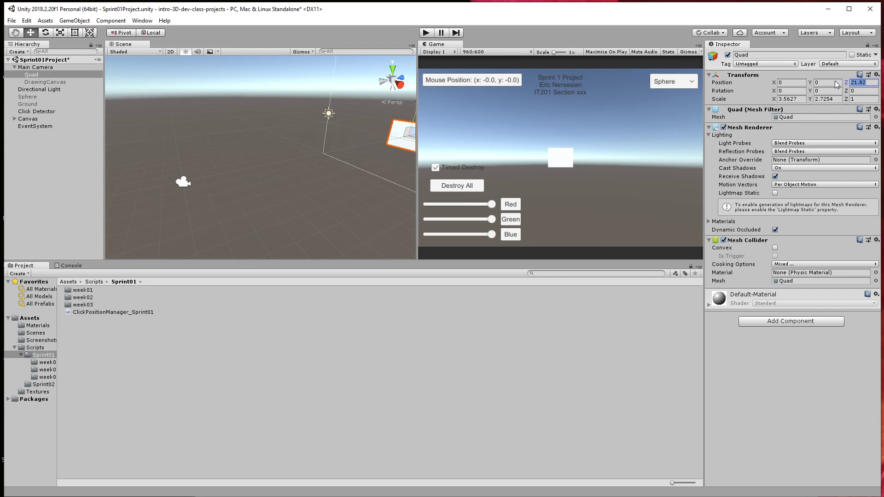
pyautogui.write('30')
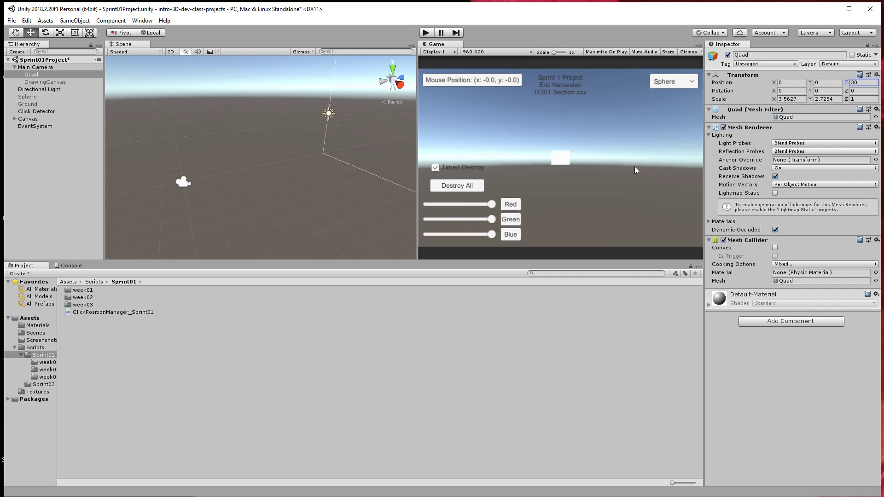
# Scale the Quad up to about 51.46 on X and 27.42 on Y so it fills most of the camera view.
pyautogui.moveTo(304, 184); pyautogui.dragTo(277, 173, button='middle')
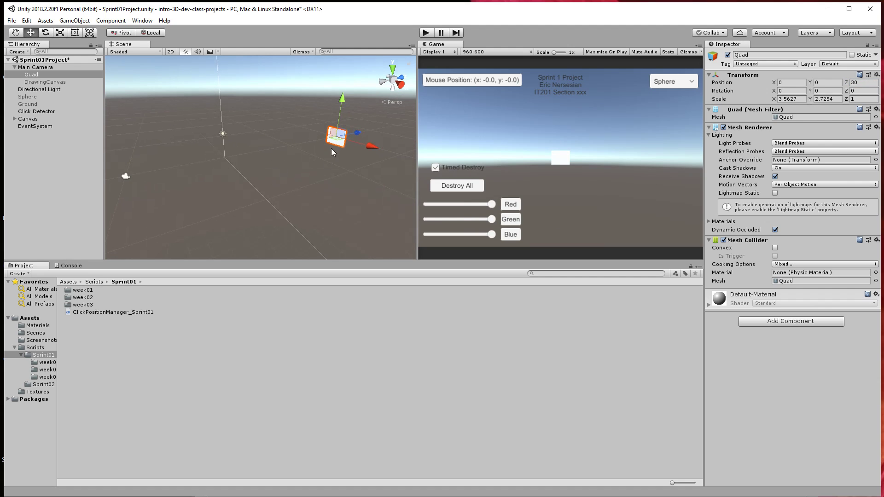
pyautogui.press('r')
pyautogui.moveTo(371, 145); pyautogui.dragTo(627, 165)
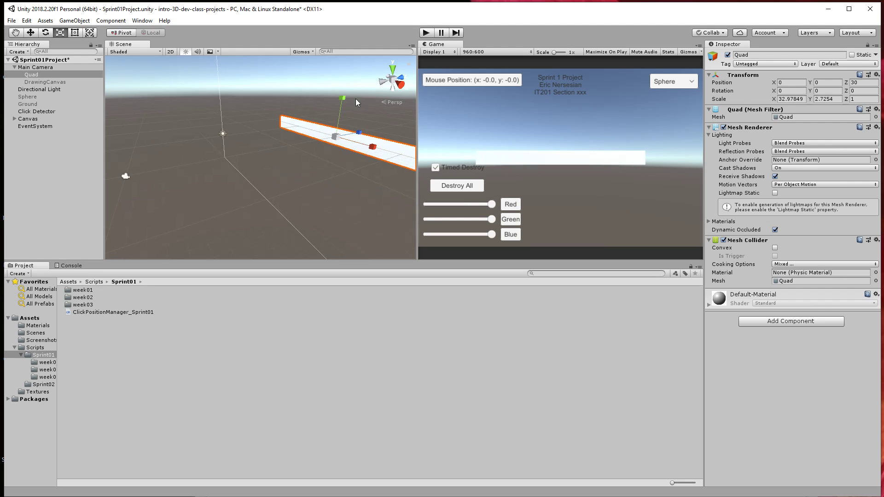
pyautogui.moveTo(343, 98); pyautogui.dragTo(343, 21)
pyautogui.keyDown('alt'); pyautogui.moveTo(223, 145); pyautogui.dragTo(325, 98); pyautogui.keyUp('alt')
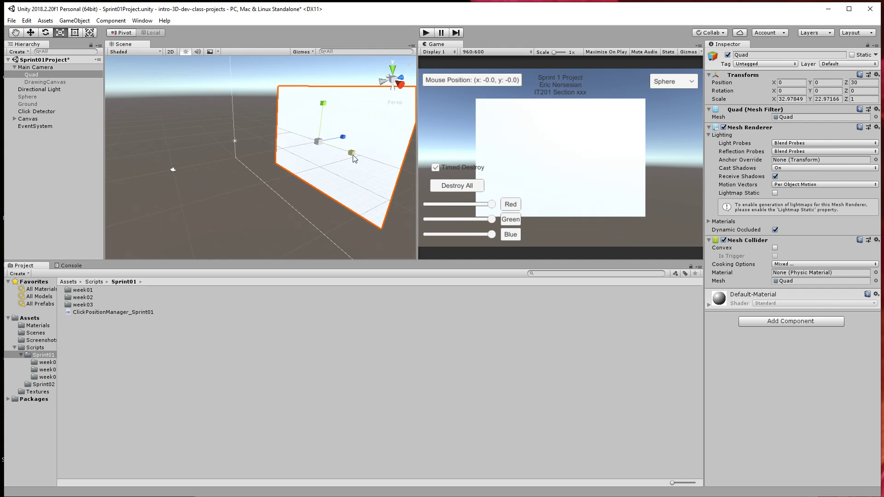
pyautogui.moveTo(353, 156); pyautogui.dragTo(370, 160)
pyautogui.moveTo(324, 103)
pyautogui.mouseDown()
pyautogui.moveTo(326, 92)
pyautogui.moveTo(323, 116)
pyautogui.mouseUp()
# Move the Quad down to Y position -2.9 and view it from the side.
pyautogui.press('w')
pyautogui.press('x')
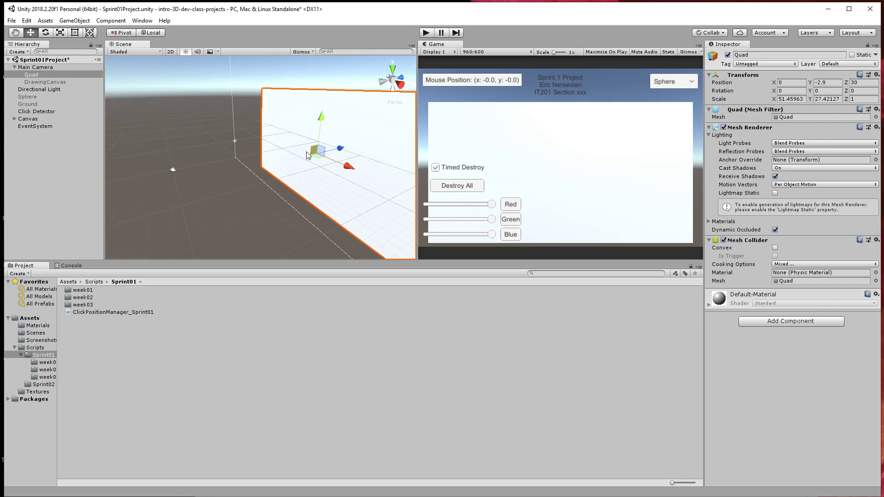
pyautogui.keyDown('alt'); pyautogui.moveTo(303, 181); pyautogui.dragTo(207, 145); pyautogui.keyUp('alt')
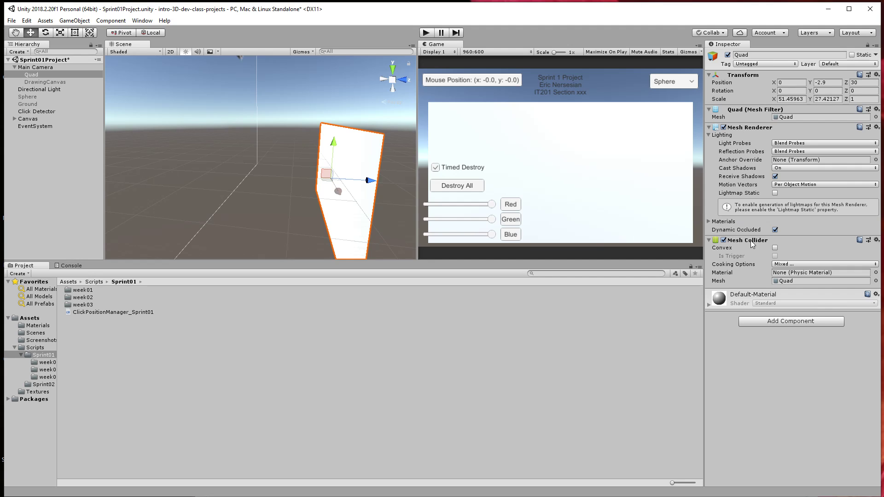
# Run the scene twice to test how the Quad with its Mesh Collider behaves in play mode, and stop it.
pyautogui.click(426, 34)
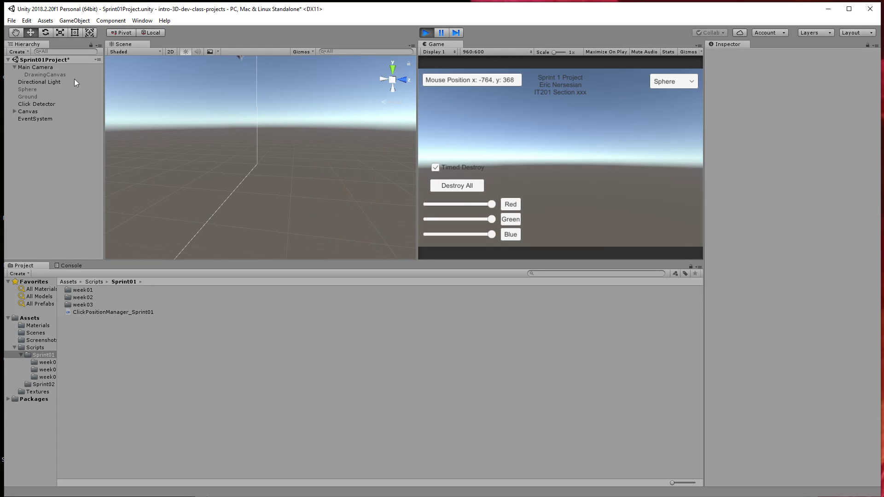
pyautogui.click(427, 32)
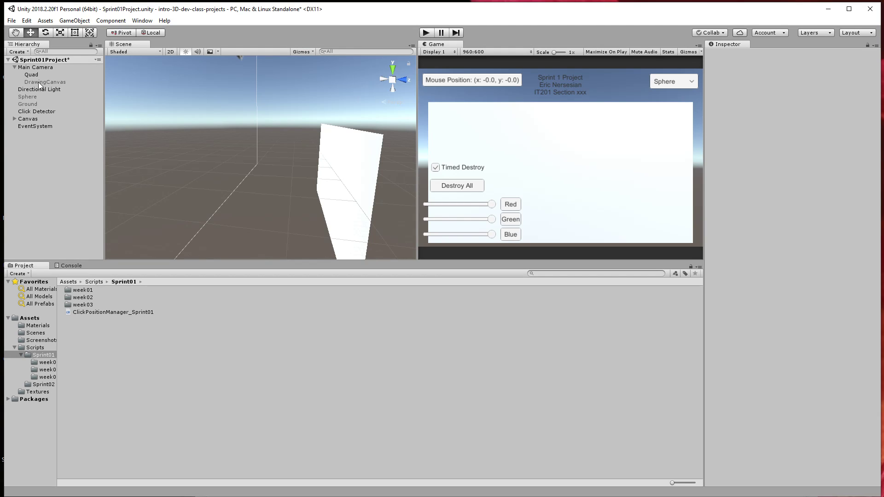
pyautogui.click(426, 32)
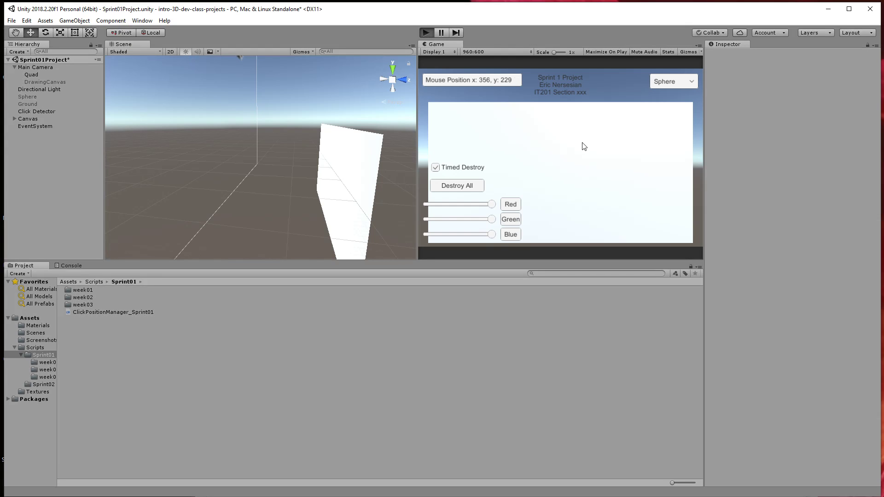
pyautogui.click(427, 32)
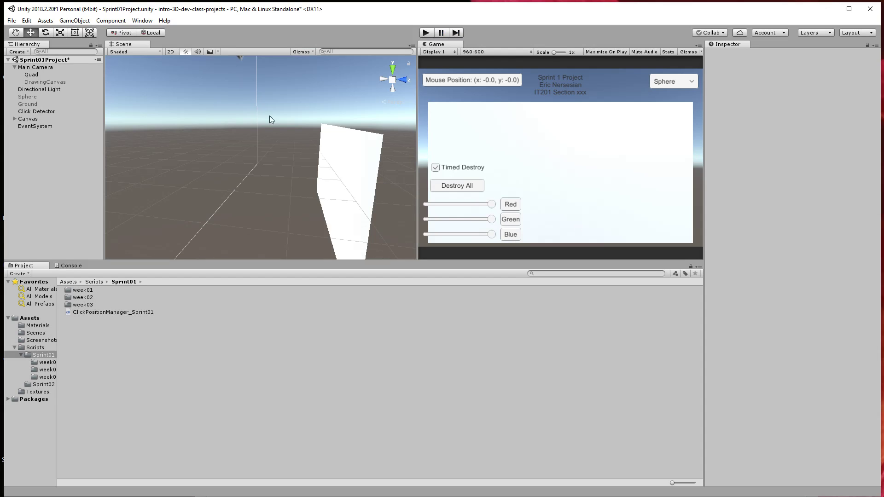
# Disable the Quad's Mesh Collider and remove the component from the object.
pyautogui.click(33, 75)
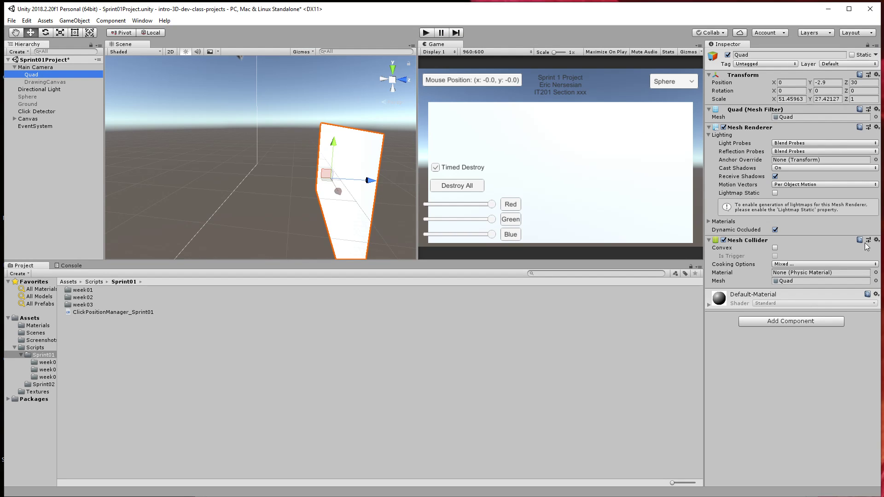
pyautogui.click(724, 240)
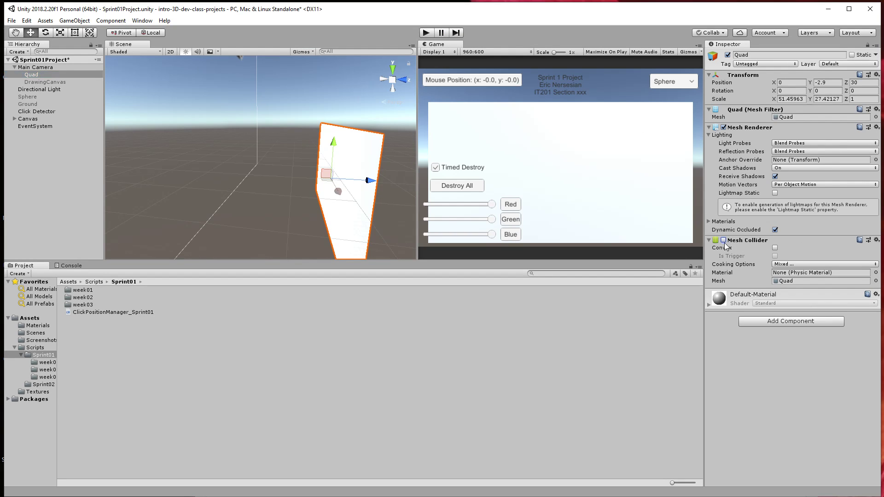
pyautogui.click(876, 241)
pyautogui.click(881, 275)
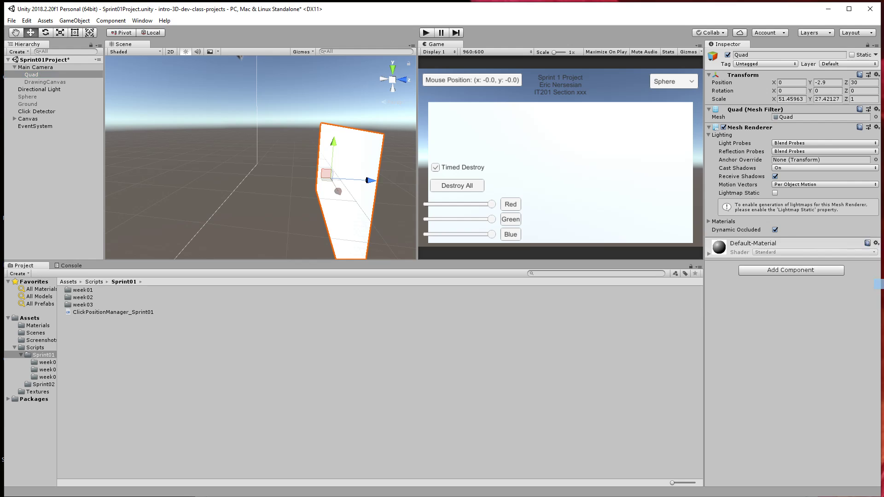
# Run the scene, paint several strokes of spheres in front of the Quad, and stop play mode.
pyautogui.click(428, 33)
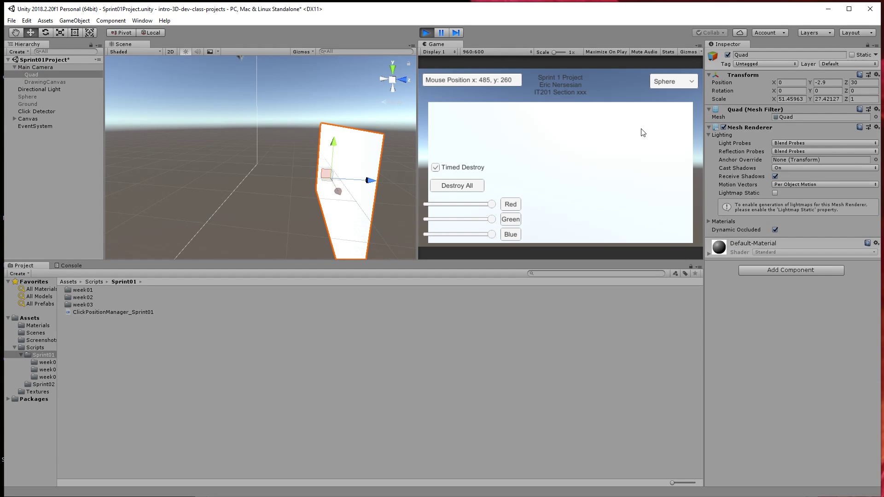
pyautogui.moveTo(529, 143); pyautogui.dragTo(608, 167)
pyautogui.moveTo(507, 127)
pyautogui.mouseDown()
pyautogui.moveTo(546, 141)
pyautogui.moveTo(599, 214)
pyautogui.moveTo(608, 181)
pyautogui.mouseUp()
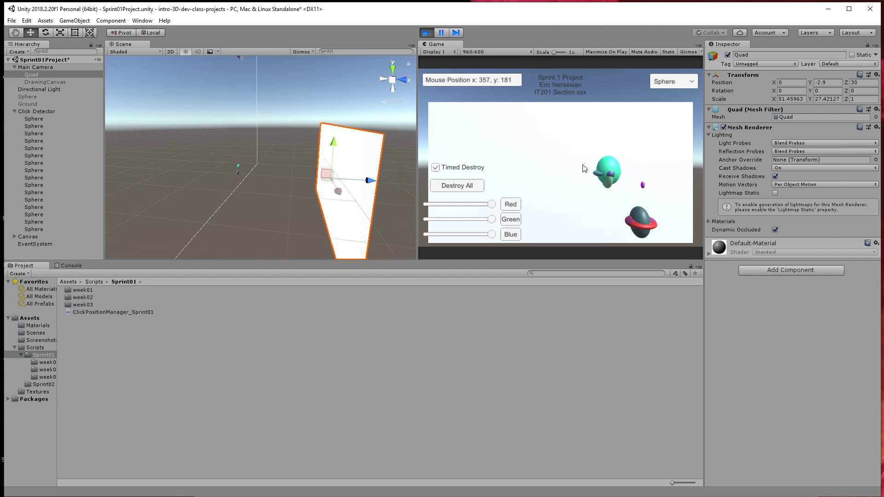
pyautogui.moveTo(587, 170)
pyautogui.mouseDown()
pyautogui.moveTo(554, 133)
pyautogui.moveTo(516, 140)
pyautogui.moveTo(551, 161)
pyautogui.mouseUp()
pyautogui.click(427, 32)
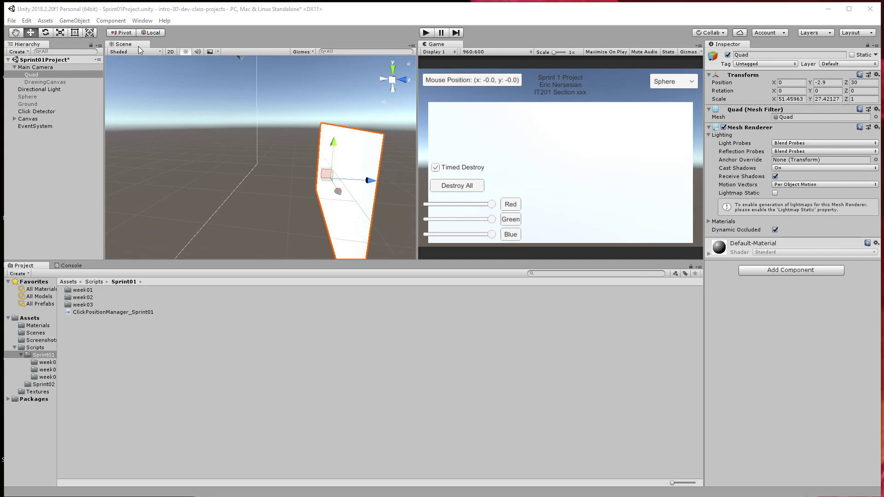
# Run the scene again, paint spheres, and move the Quad closer to the camera to Z position 6.8.
pyautogui.click(428, 35)
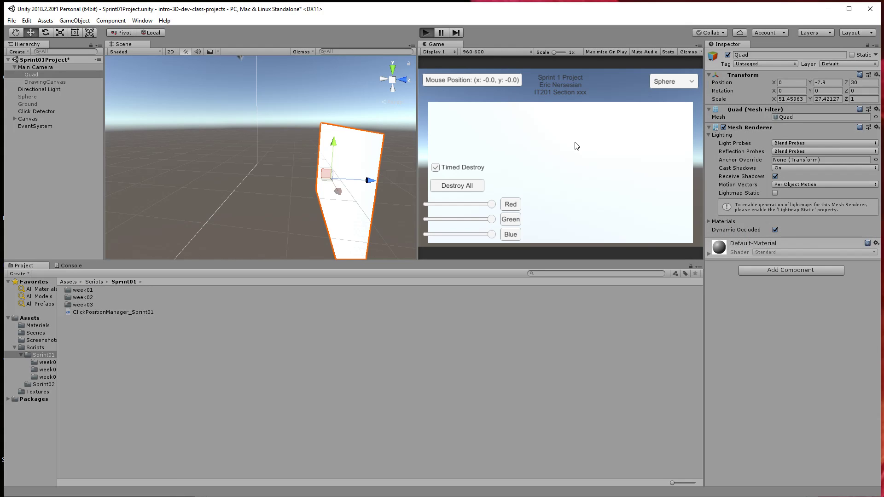
pyautogui.moveTo(567, 130)
pyautogui.mouseDown()
pyautogui.moveTo(488, 133)
pyautogui.moveTo(645, 202)
pyautogui.moveTo(603, 150)
pyautogui.moveTo(523, 216)
pyautogui.moveTo(551, 168)
pyautogui.mouseUp()
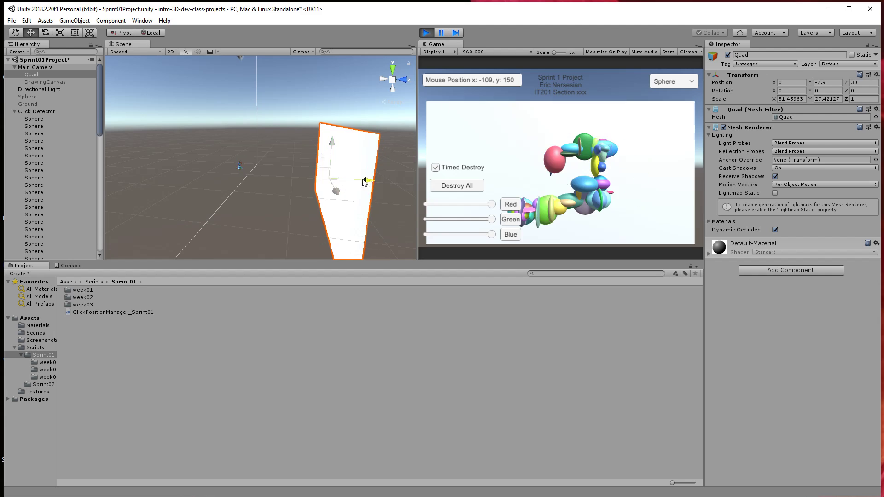
pyautogui.moveTo(364, 182); pyautogui.dragTo(295, 177)
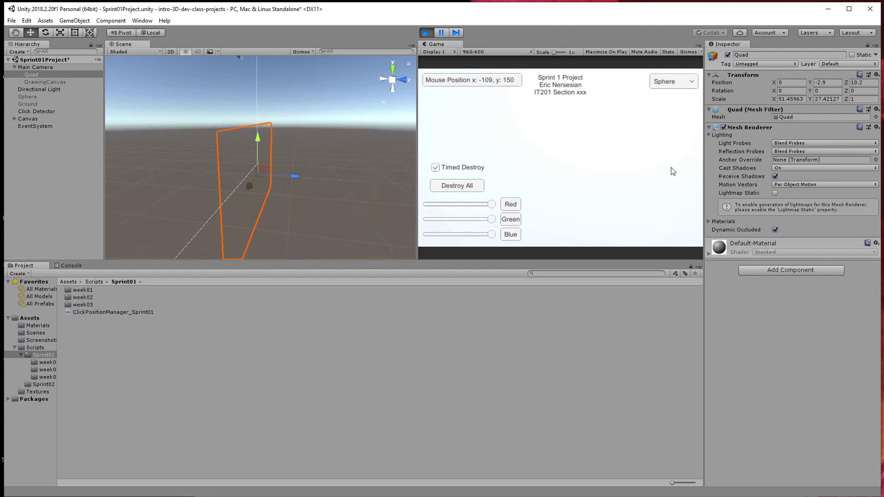
pyautogui.moveTo(673, 171)
pyautogui.mouseDown()
pyautogui.moveTo(567, 138)
pyautogui.moveTo(543, 162)
pyautogui.mouseUp()
pyautogui.moveTo(292, 178); pyautogui.dragTo(282, 178)
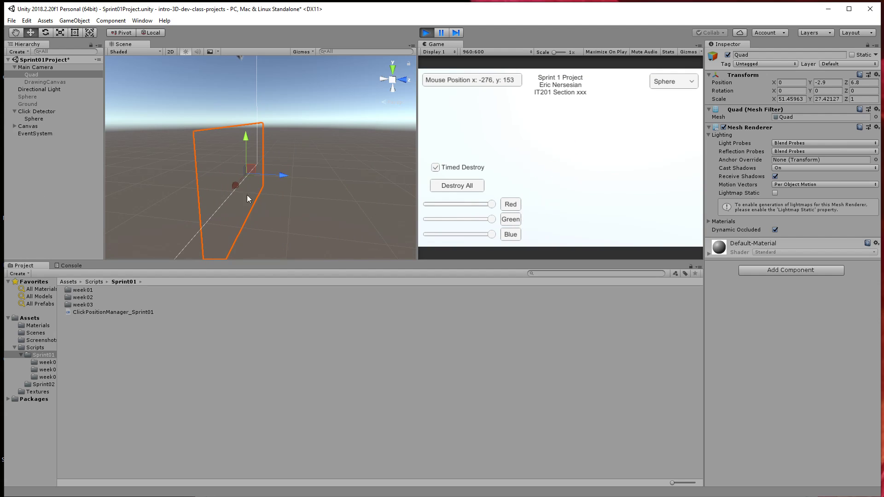
pyautogui.keyDown('alt'); pyautogui.moveTo(206, 175); pyautogui.dragTo(291, 170); pyautogui.keyUp('alt')
pyautogui.moveTo(588, 137); pyautogui.dragTo(587, 156)
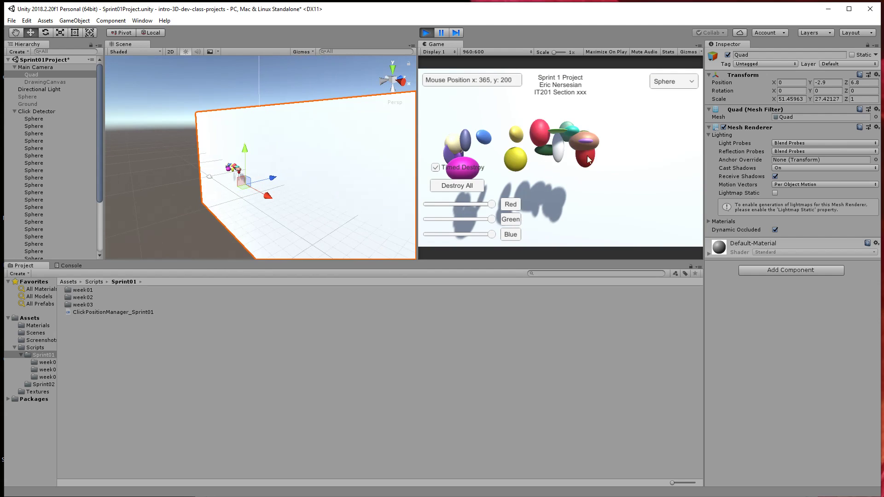
# Turn off Timed Destroy, destroy all existing shapes, and paint a lasting trail of spheres in front of the Quad.
pyautogui.click(435, 168)
pyautogui.click(457, 185)
pyautogui.click(545, 120)
pyautogui.moveTo(545, 120)
pyautogui.mouseDown()
pyautogui.moveTo(582, 152)
pyautogui.moveTo(649, 138)
pyautogui.moveTo(659, 213)
pyautogui.mouseUp()
pyautogui.keyDown('alt'); pyautogui.moveTo(280, 190); pyautogui.dragTo(240, 152); pyautogui.keyUp('alt')
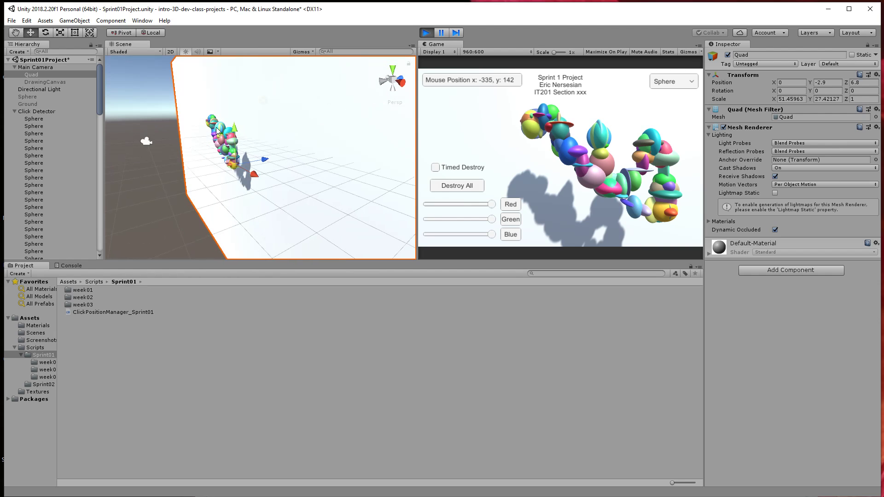
# Try rotating the Directional Light to shift the shadows on the Quad, and undo the rotation.
pyautogui.doubleClick(40, 89)
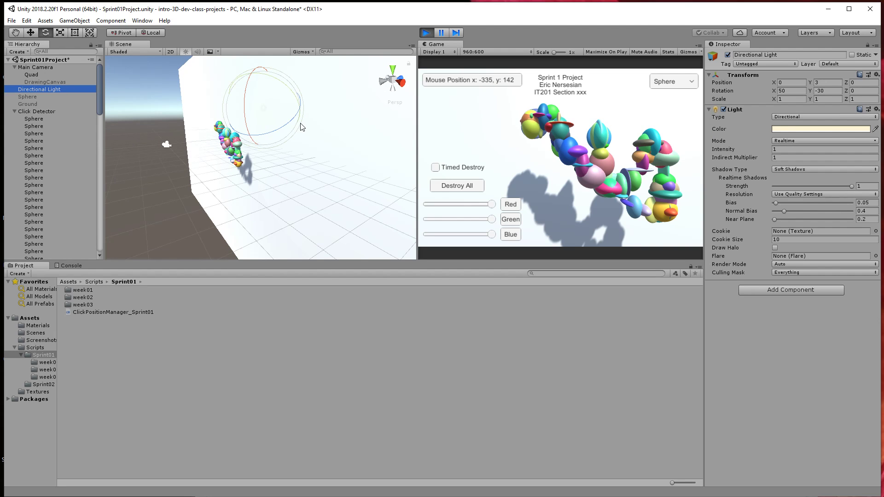
pyautogui.moveTo(302, 127); pyautogui.dragTo(286, 102)
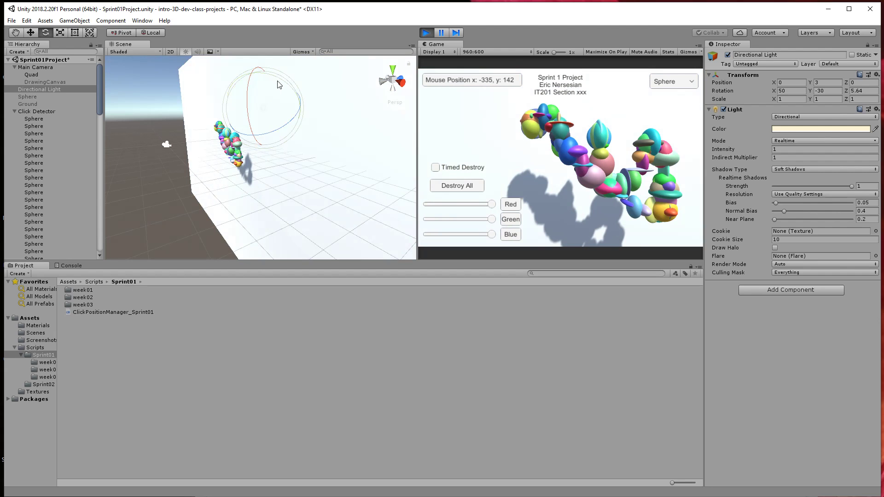
pyautogui.moveTo(278, 83)
pyautogui.mouseDown()
pyautogui.moveTo(221, 79)
pyautogui.moveTo(304, 90)
pyautogui.moveTo(145, 84)
pyautogui.moveTo(317, 90)
pyautogui.moveTo(279, 93)
pyautogui.mouseUp()
pyautogui.hotkey('ctrl', 'z')
# Turn off Receive Shadows on the Quad and check the same setting on the first painted Sphere.
pyautogui.click(45, 75)
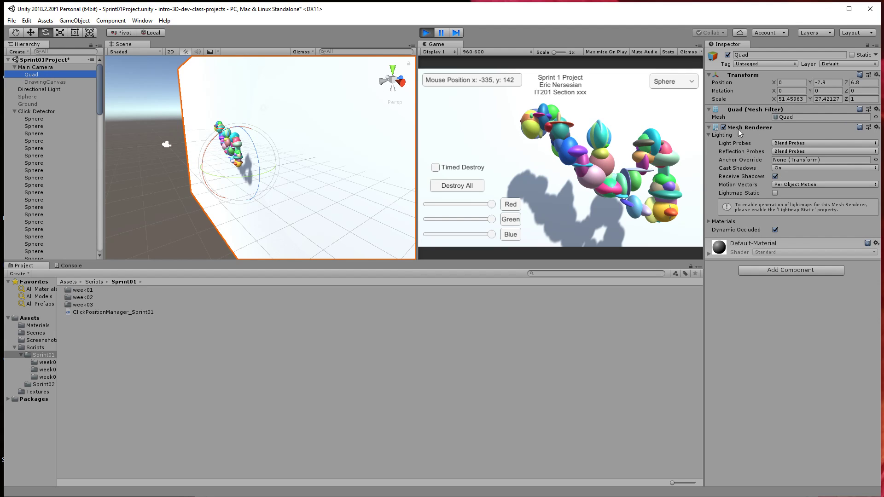
pyautogui.click(775, 176)
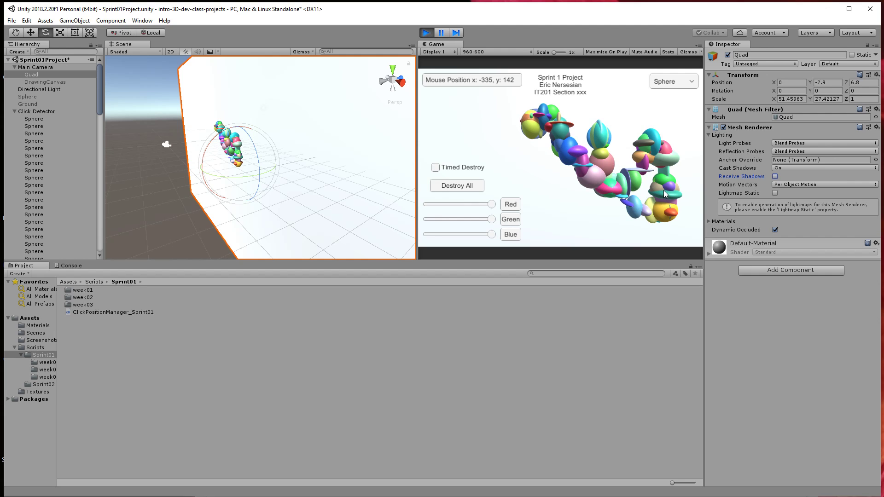
pyautogui.click(69, 119)
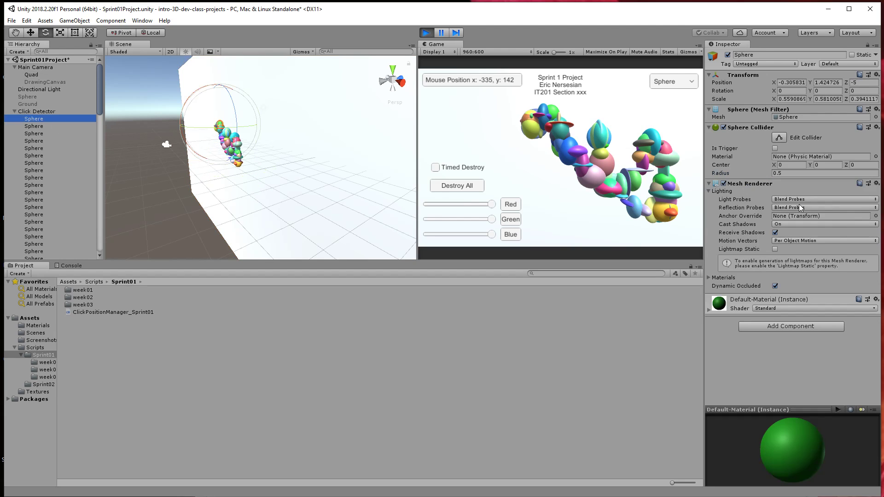
pyautogui.click(776, 233)
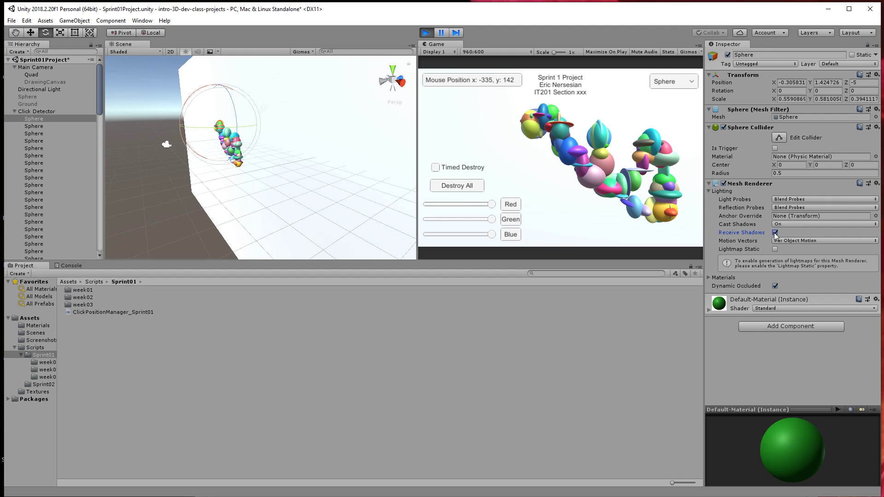
# Paint more spheres, switch the drawing shape to Cube, and fill the canvas with cube strokes.
pyautogui.moveTo(546, 137)
pyautogui.mouseDown()
pyautogui.moveTo(539, 189)
pyautogui.moveTo(571, 217)
pyautogui.moveTo(622, 152)
pyautogui.moveTo(535, 148)
pyautogui.moveTo(476, 111)
pyautogui.moveTo(465, 118)
pyautogui.mouseUp()
pyautogui.click(668, 82)
pyautogui.click(650, 102)
pyautogui.moveTo(650, 102)
pyautogui.mouseDown()
pyautogui.moveTo(589, 119)
pyautogui.moveTo(673, 147)
pyautogui.moveTo(645, 212)
pyautogui.moveTo(450, 147)
pyautogui.moveTo(485, 147)
pyautogui.mouseUp()
pyautogui.moveTo(484, 147); pyautogui.dragTo(601, 157, button='right')
pyautogui.moveTo(601, 158)
pyautogui.mouseDown()
pyautogui.moveTo(524, 154)
pyautogui.moveTo(480, 166)
pyautogui.moveTo(553, 216)
pyautogui.moveTo(598, 152)
pyautogui.moveTo(567, 193)
pyautogui.mouseUp()
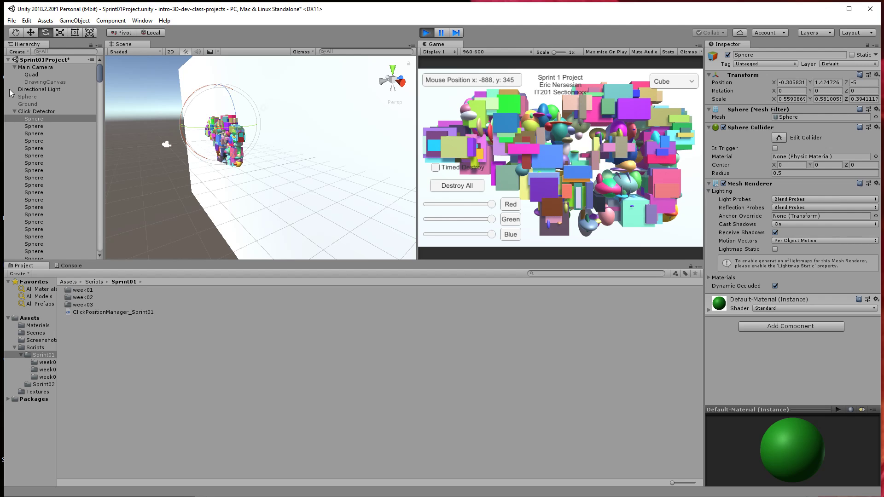
# Select the Quad, frame it in the scene view, and exit play mode.
pyautogui.click(38, 75)
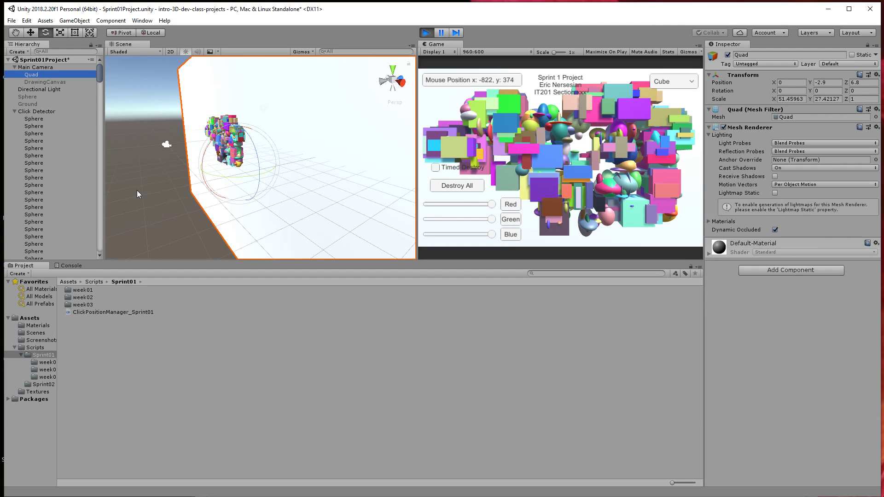
pyautogui.press('f')
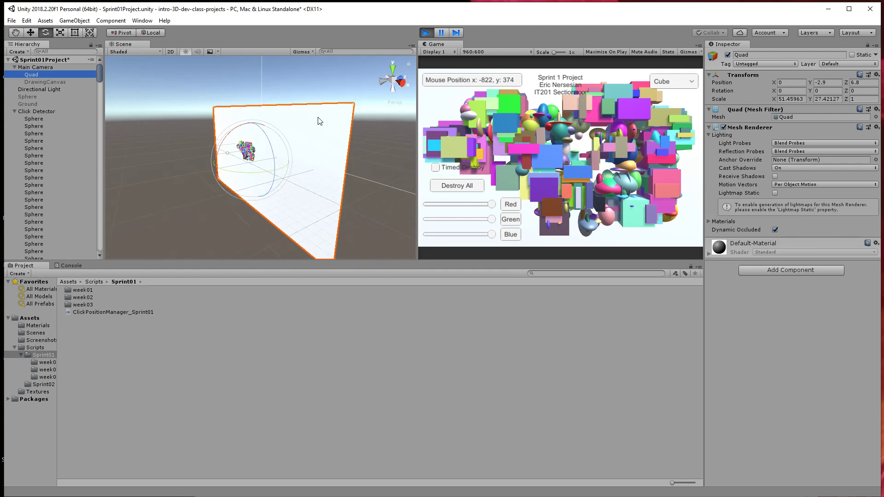
pyautogui.click(426, 33)
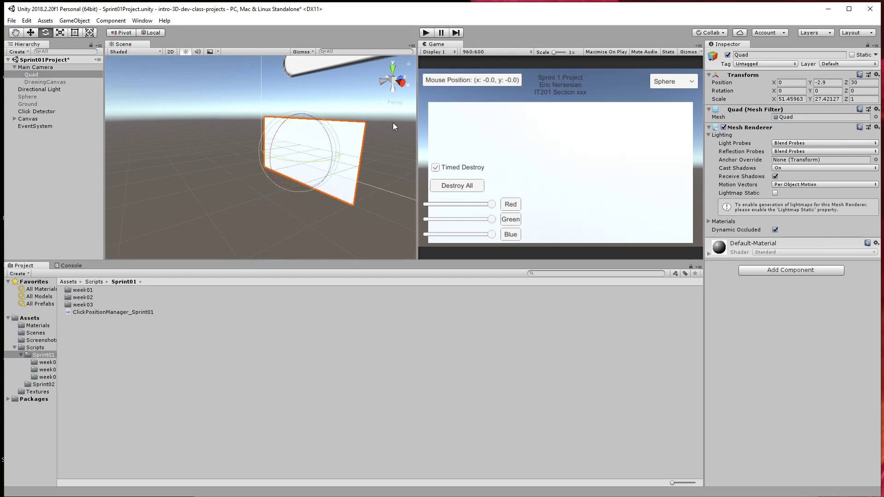
# Apply the canvas material from the Materials folder to the Quad in the scene.
pyautogui.moveTo(394, 122); pyautogui.dragTo(320, 167, button='middle')
pyautogui.keyDown('alt'); pyautogui.moveTo(320, 166); pyautogui.dragTo(337, 150); pyautogui.keyUp('alt')
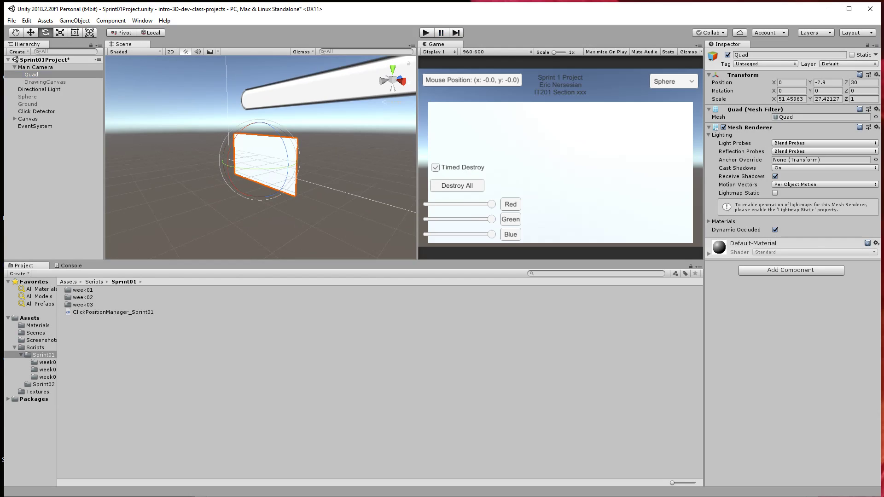
pyautogui.click(38, 326)
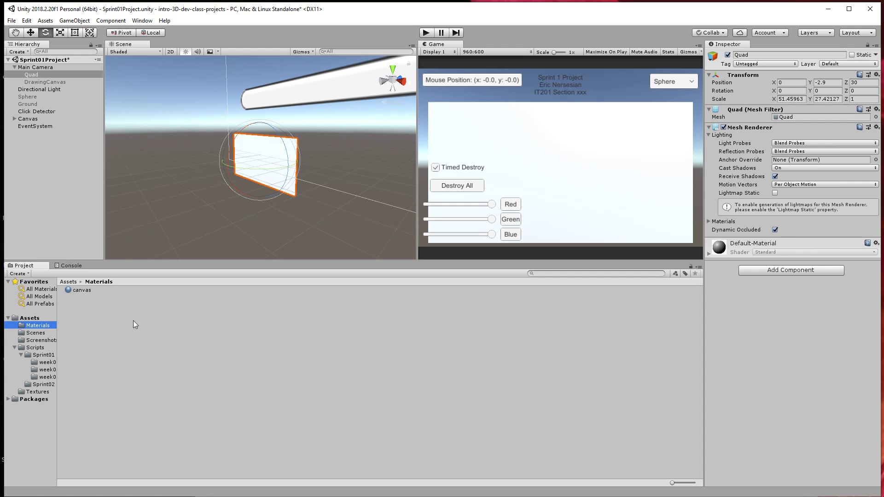
pyautogui.click(80, 291)
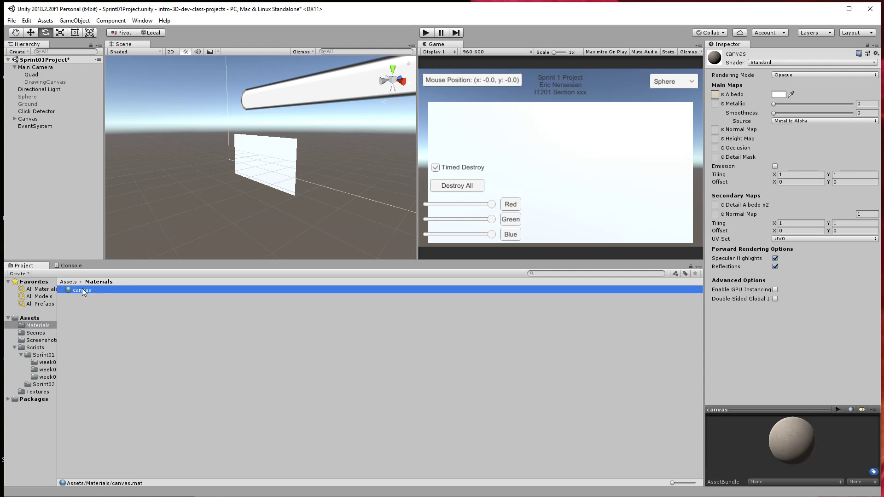
pyautogui.moveTo(82, 288); pyautogui.dragTo(295, 191)
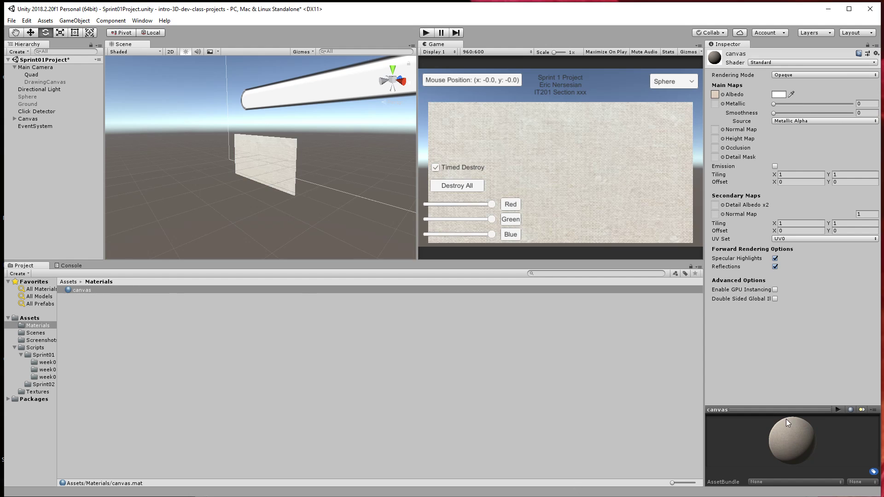
# Enlarge the canvas material's preview and examine it on a cylinder, a torus and a flat plane under different lighting.
pyautogui.moveTo(786, 409); pyautogui.dragTo(786, 305)
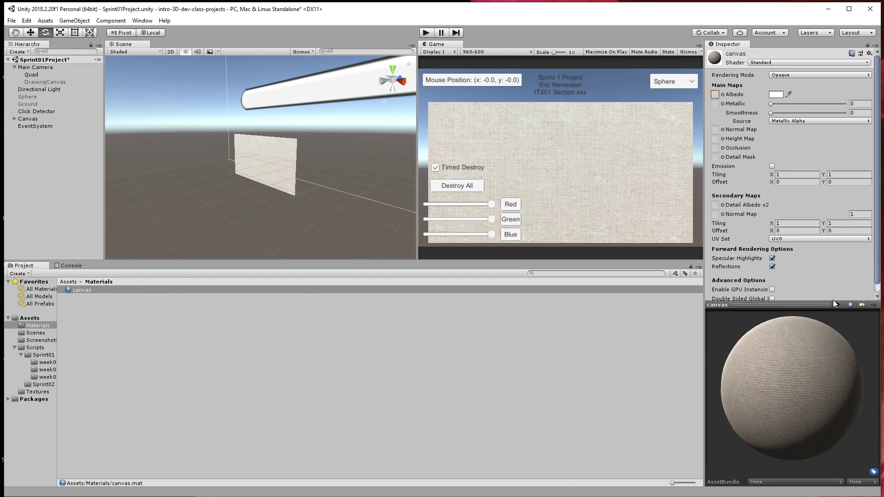
pyautogui.click(852, 305)
pyautogui.click(852, 305)
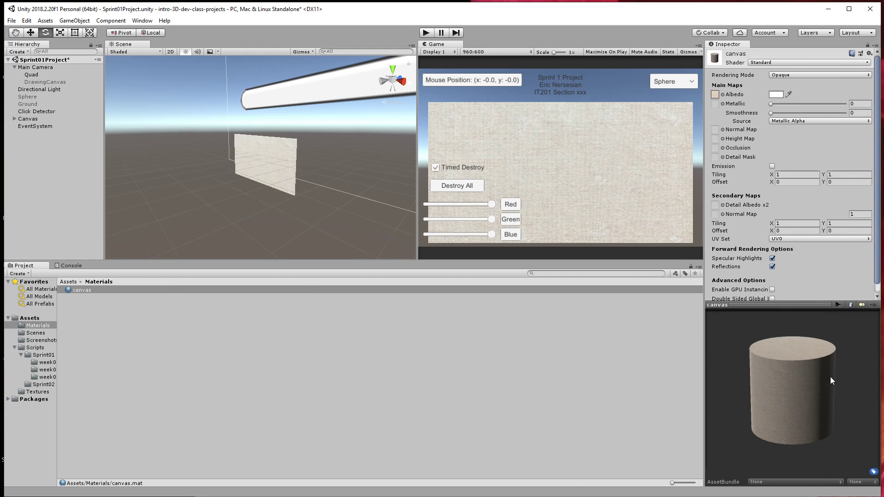
pyautogui.click(850, 305)
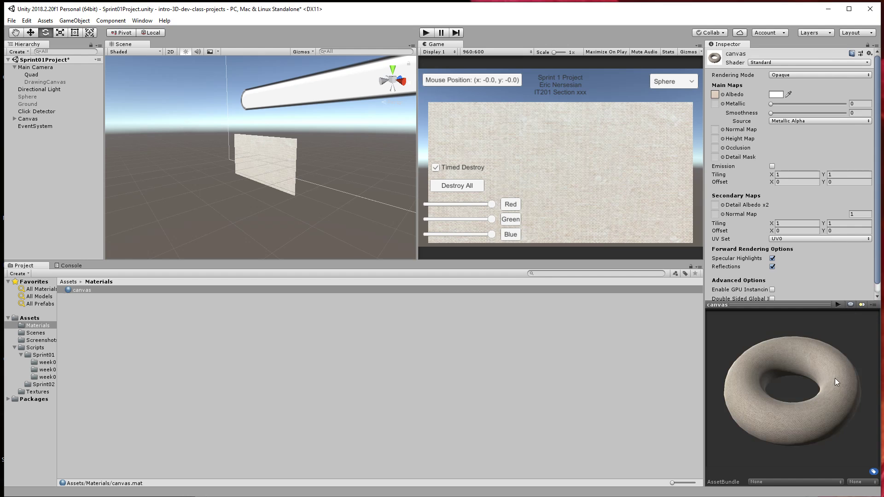
pyautogui.click(851, 305)
pyautogui.moveTo(775, 410); pyautogui.dragTo(824, 407)
pyautogui.click(862, 305)
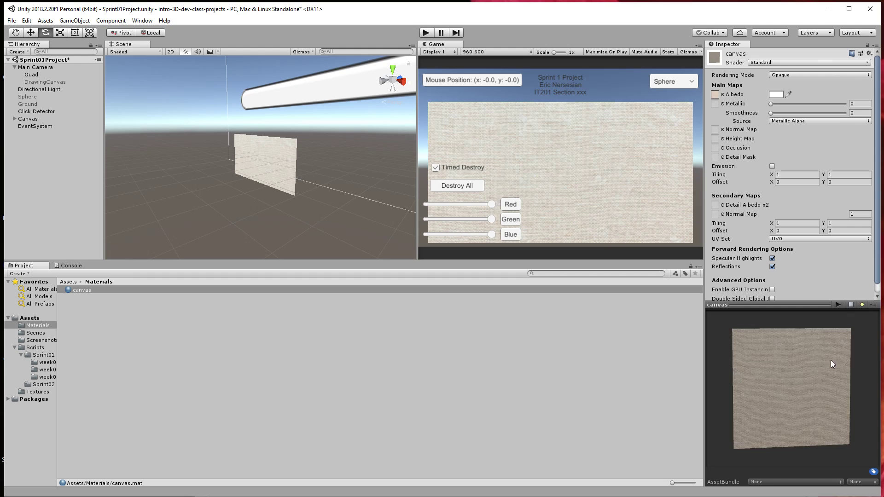
pyautogui.moveTo(830, 360); pyautogui.dragTo(869, 289)
pyautogui.click(862, 302)
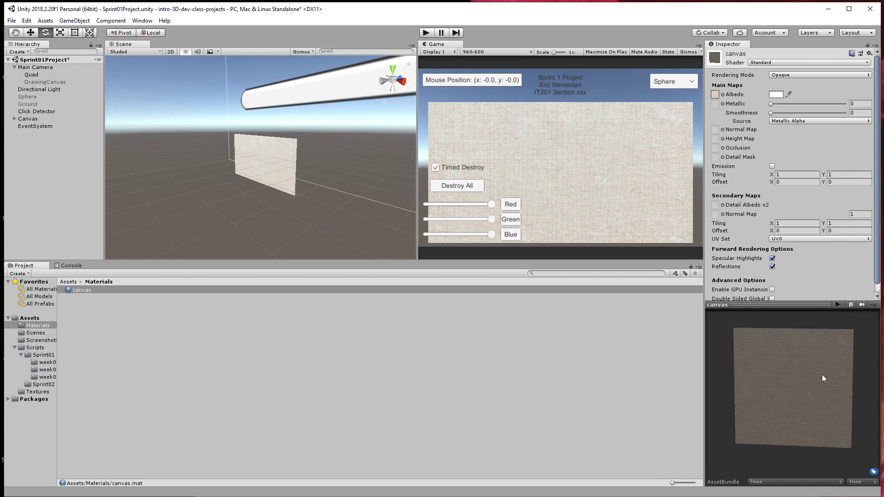
pyautogui.click(862, 305)
pyautogui.moveTo(812, 375); pyautogui.dragTo(816, 380)
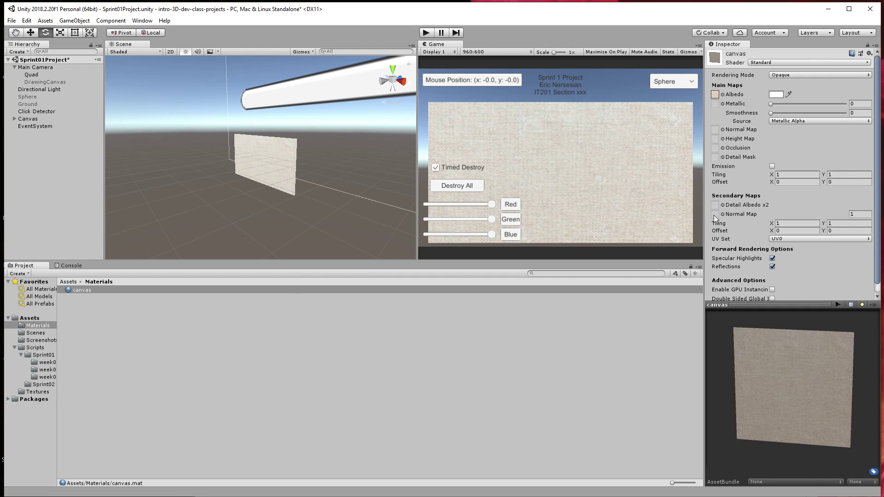
# Try a red tint on the canvas material's Albedo color and set it back to white, FFFFFF.
pyautogui.click(781, 95)
pyautogui.click(81, 66)
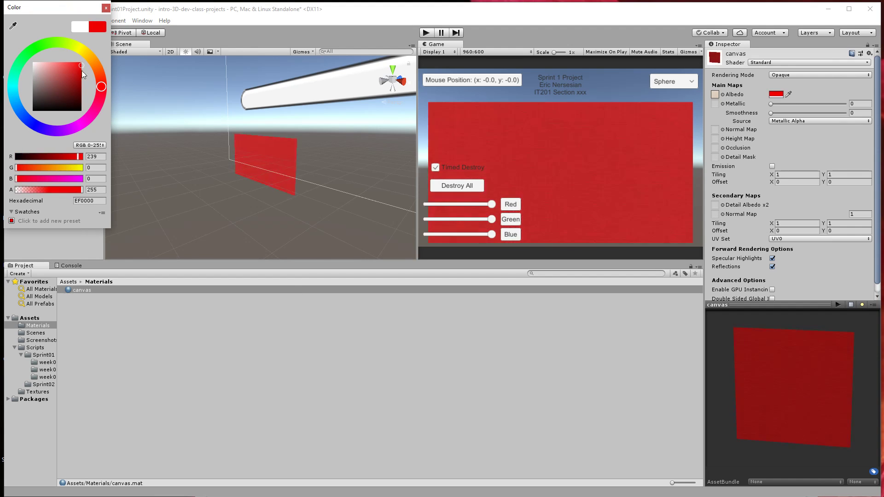
pyautogui.moveTo(82, 72); pyautogui.dragTo(29, 58)
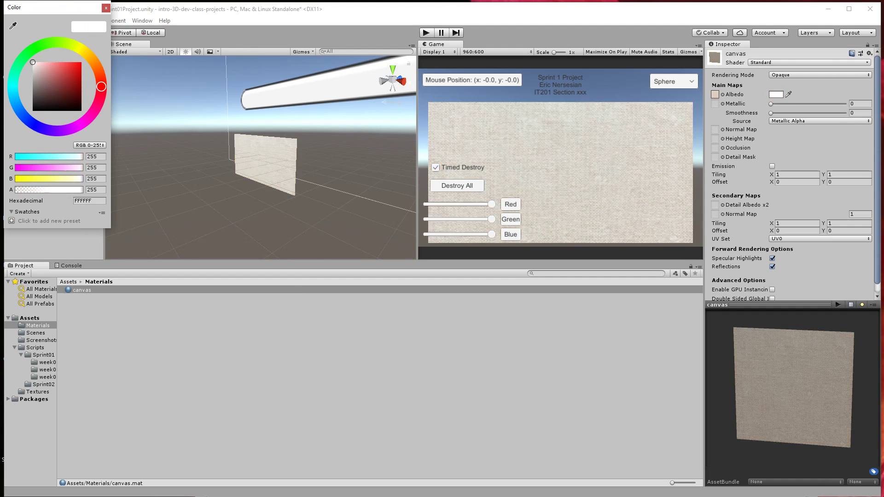
pyautogui.click(106, 8)
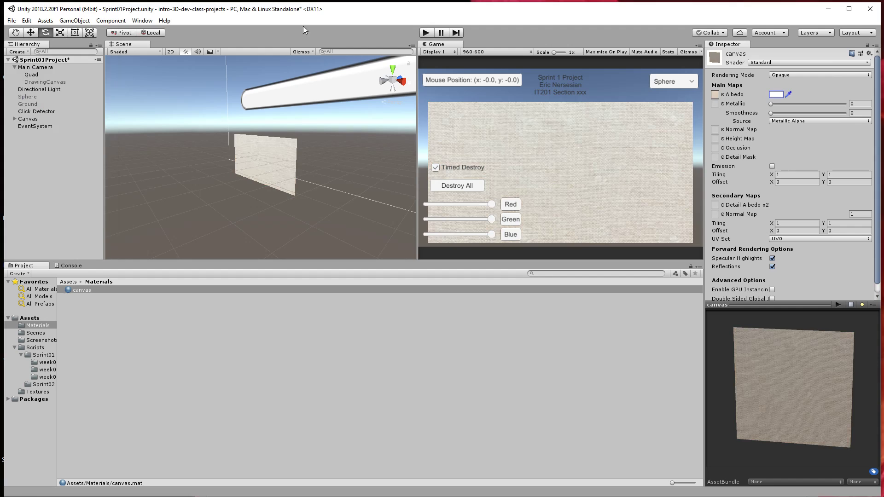
# Locate the texture used by the canvas material's Albedo map and view the import settings of blank-canvas-background.
pyautogui.click(714, 94)
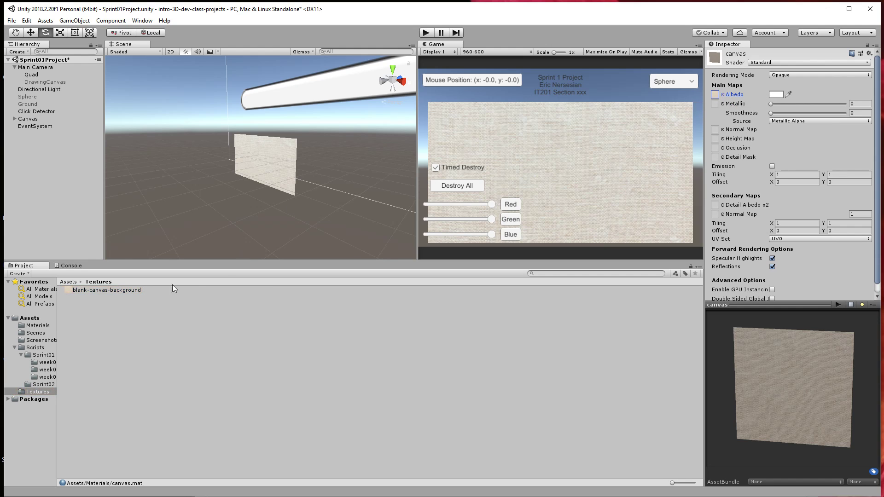
pyautogui.click(110, 291)
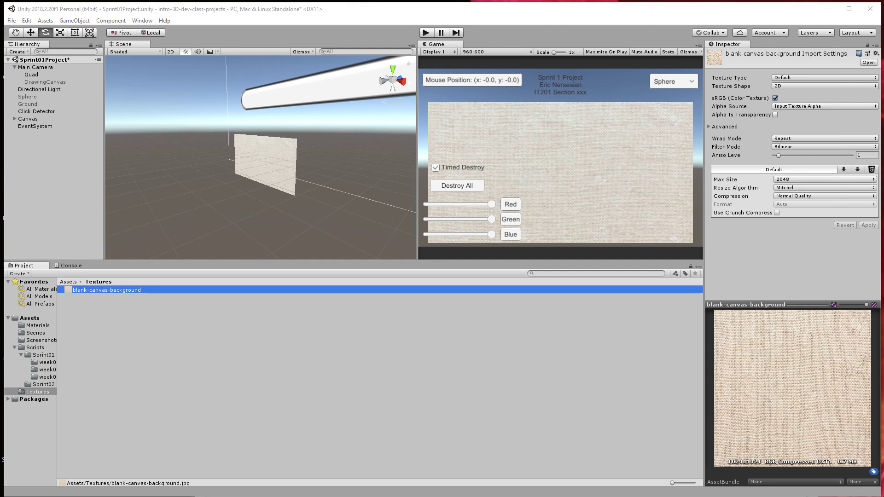
# Switch to Chrome, open a new tab, and review the existing canvas background image search with the texture's source picture.
pyautogui.hotkey('alt', 'Tab')
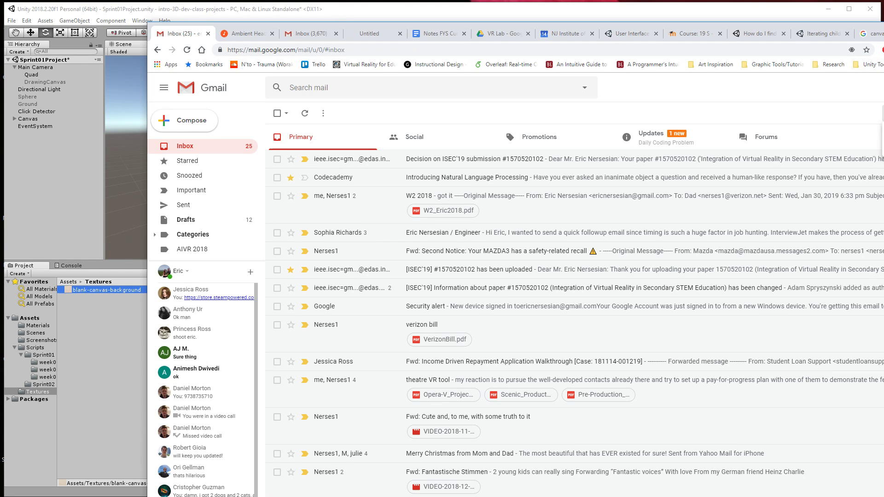
pyautogui.hotkey('ctrl', 't')
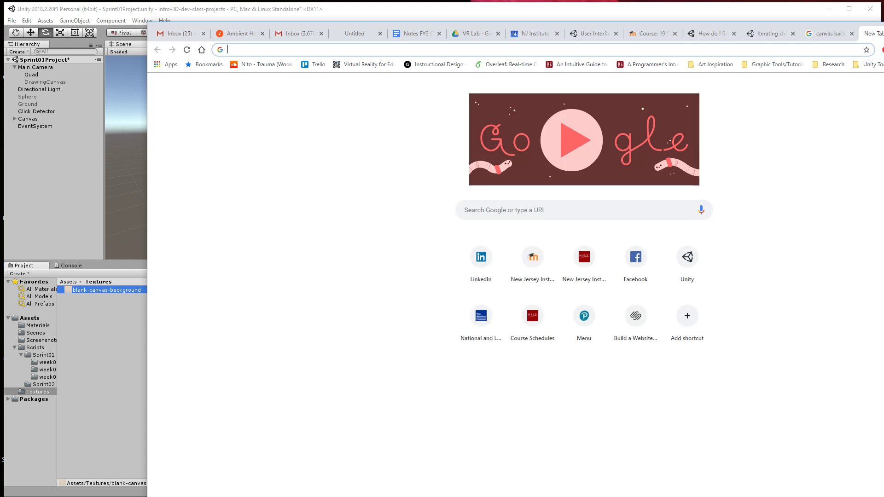
pyautogui.moveTo(883, 39); pyautogui.dragTo(810, 19)
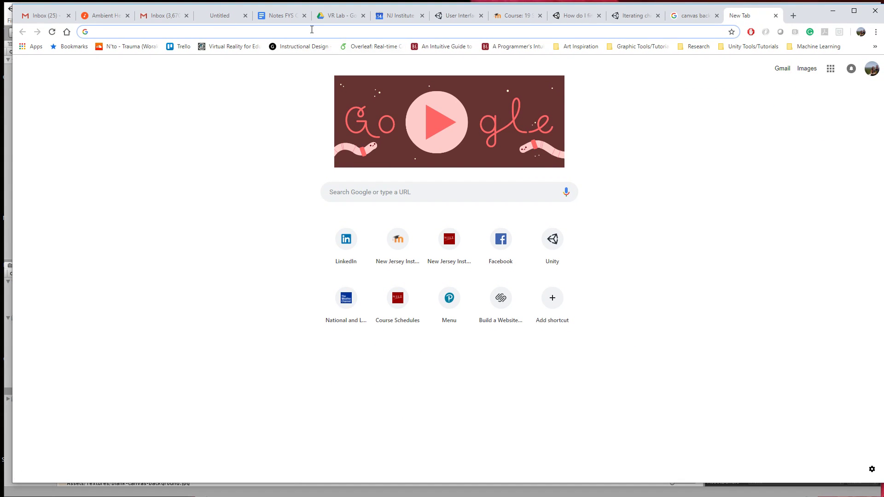
pyautogui.click(691, 15)
pyautogui.scroll(-1, 355, 222)
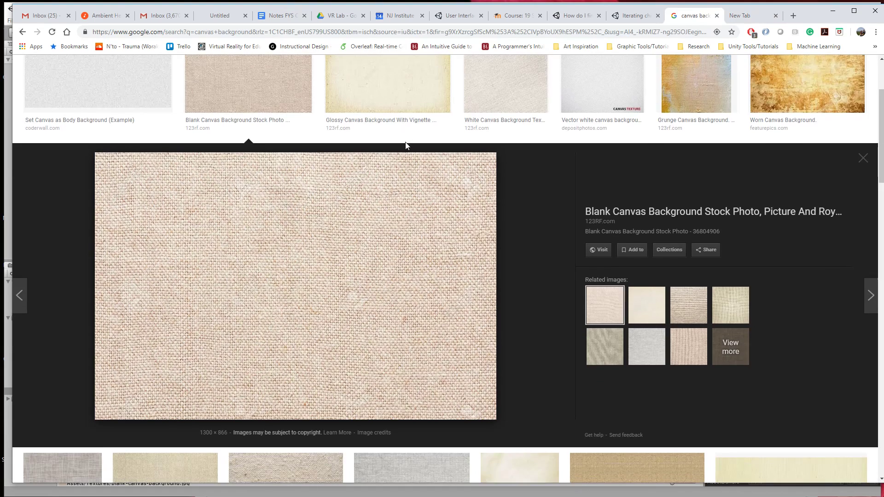
pyautogui.scroll(2, 355, 222)
pyautogui.moveTo(159, 74); pyautogui.dragTo(97, 74)
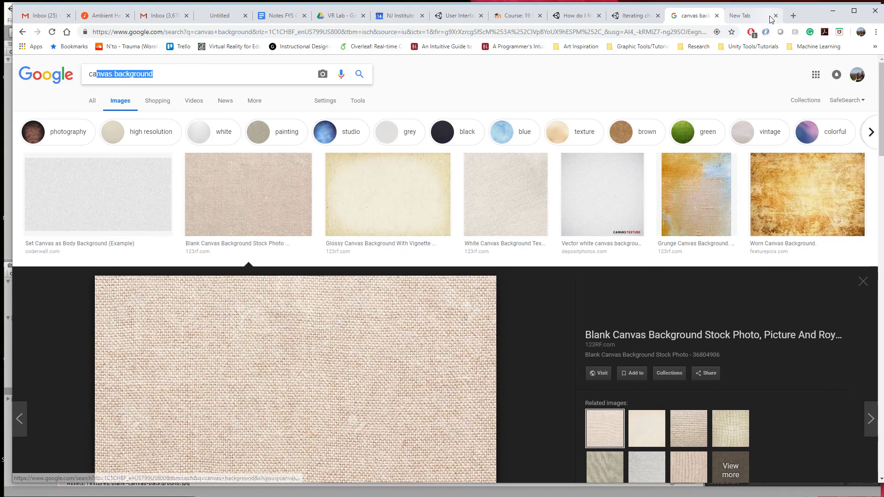
pyautogui.scroll(-12, 545, 252)
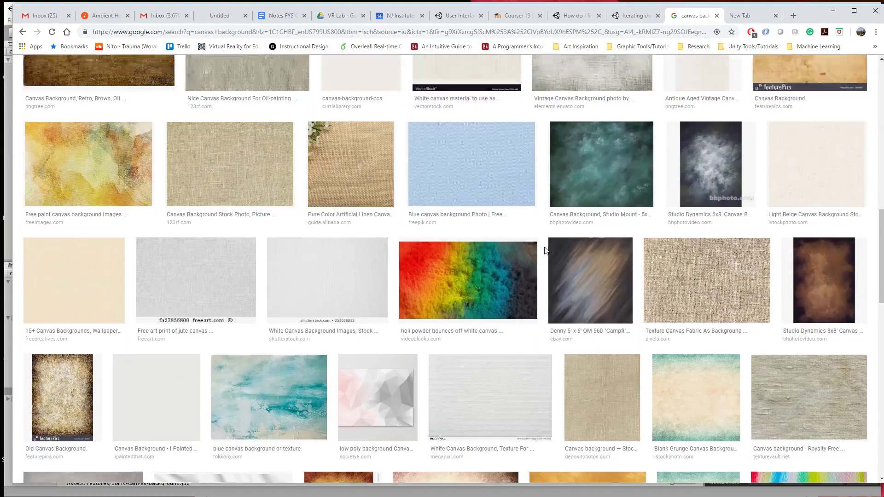
pyautogui.scroll(10, 545, 251)
# Search Google Images for "metal texture" in the new tab.
pyautogui.click(749, 17)
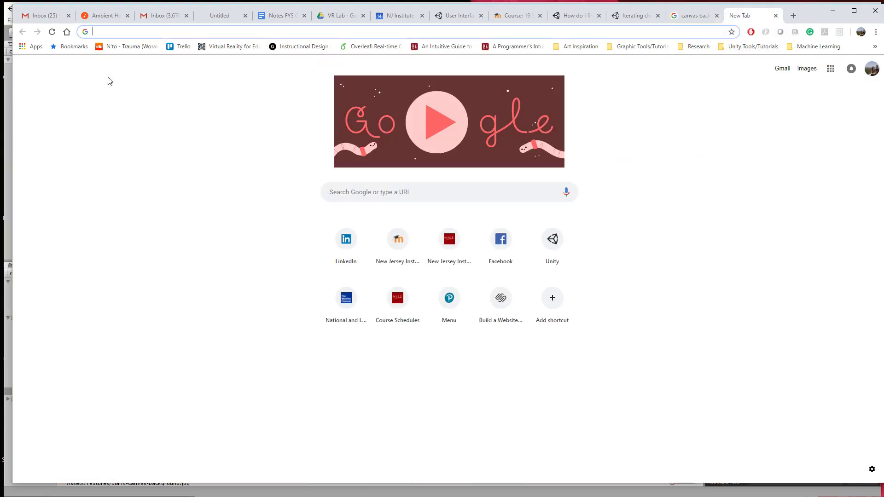
pyautogui.click(362, 189)
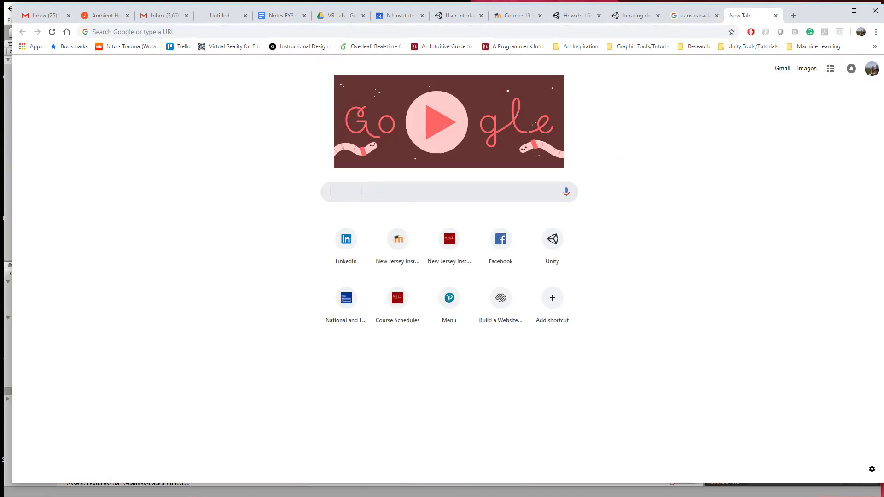
pyautogui.write('metal')
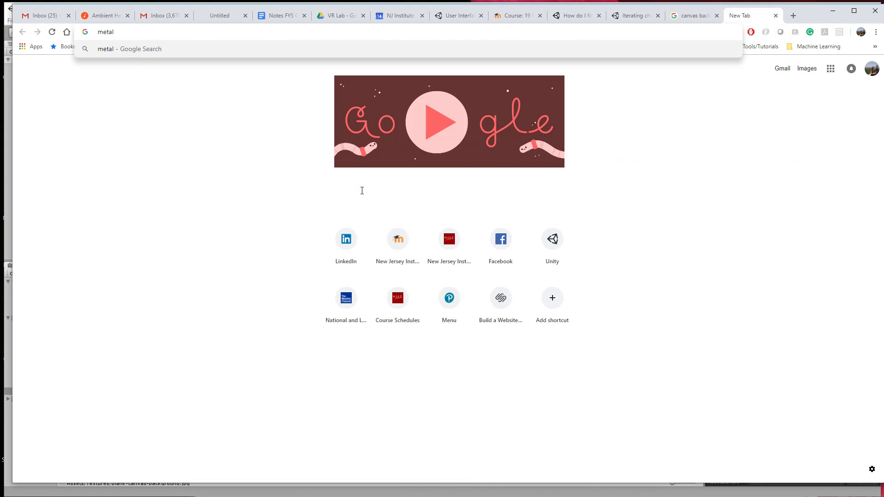
pyautogui.write(' texture')
pyautogui.press('Return')
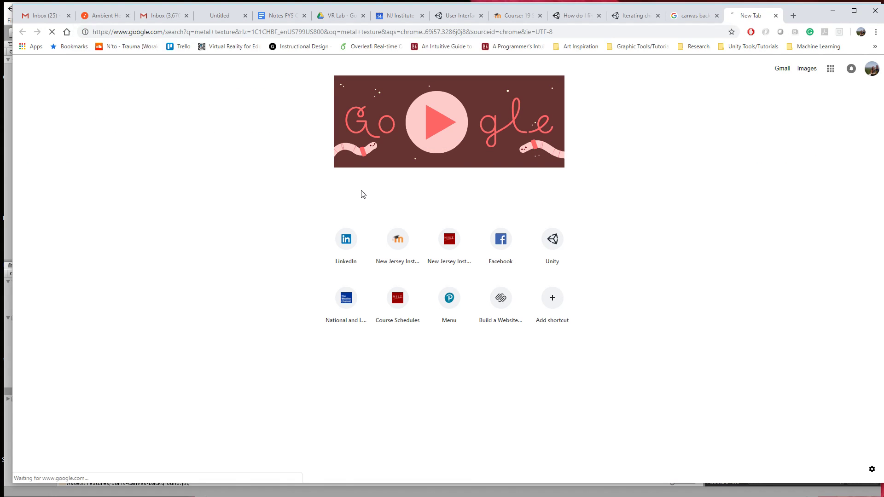
pyautogui.click(125, 103)
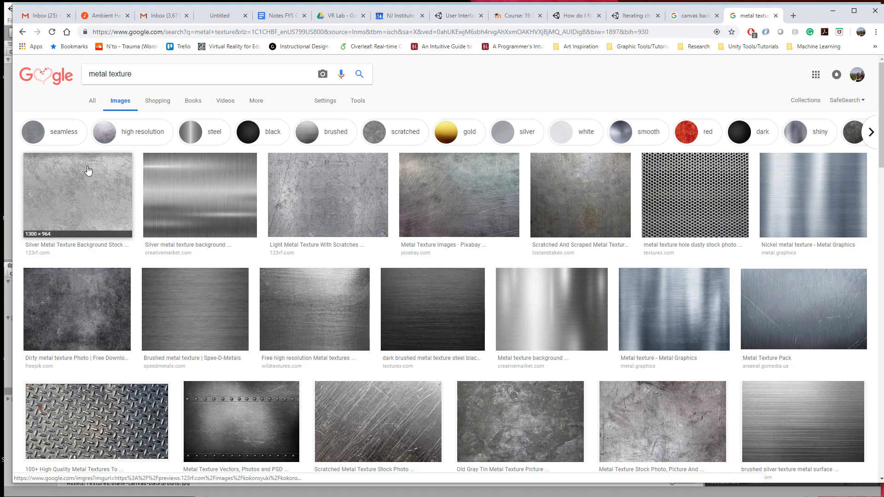
# Open the Silver Metal Texture Background image and save it as JPG 68284170-silver-metal-texture-background in the project's Assets folder.
pyautogui.click(80, 198)
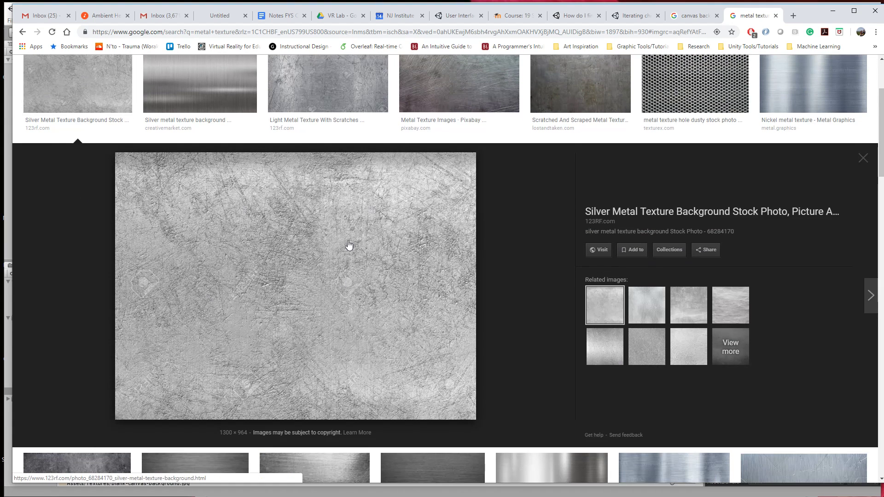
pyautogui.scroll(2, 405, 72)
pyautogui.scroll(-2, 306, 310)
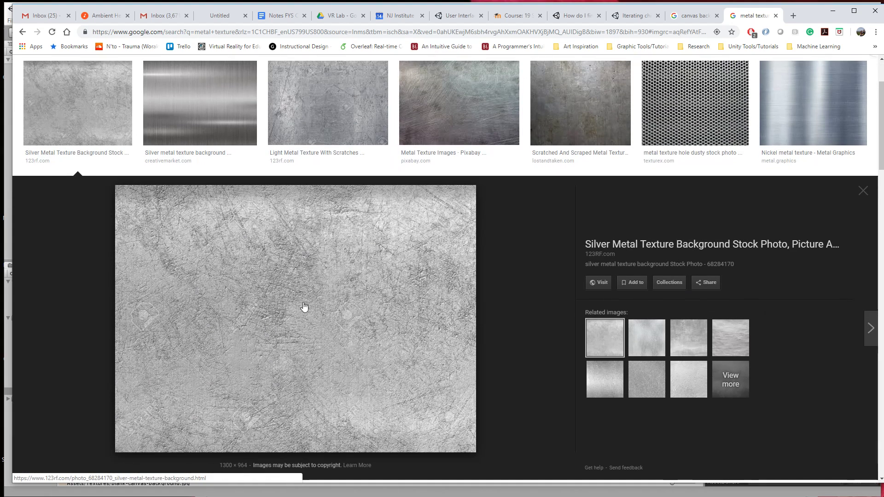
pyautogui.scroll(-2, 320, 297)
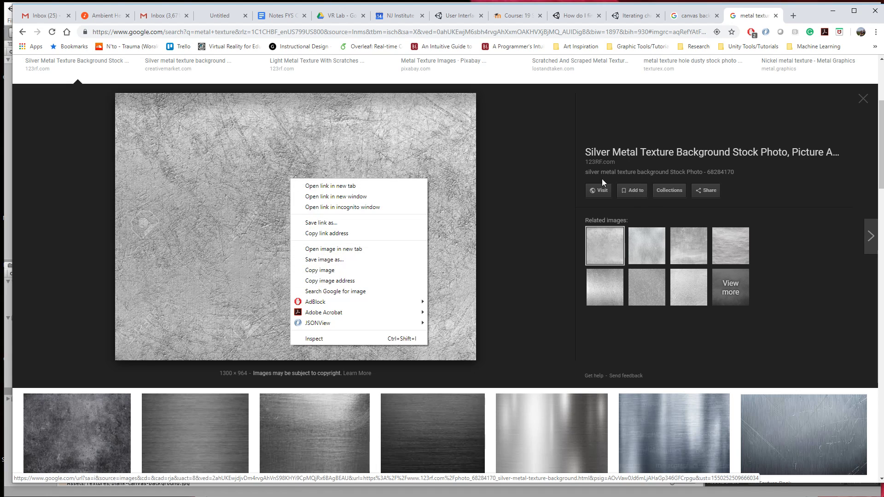
pyautogui.click(325, 261)
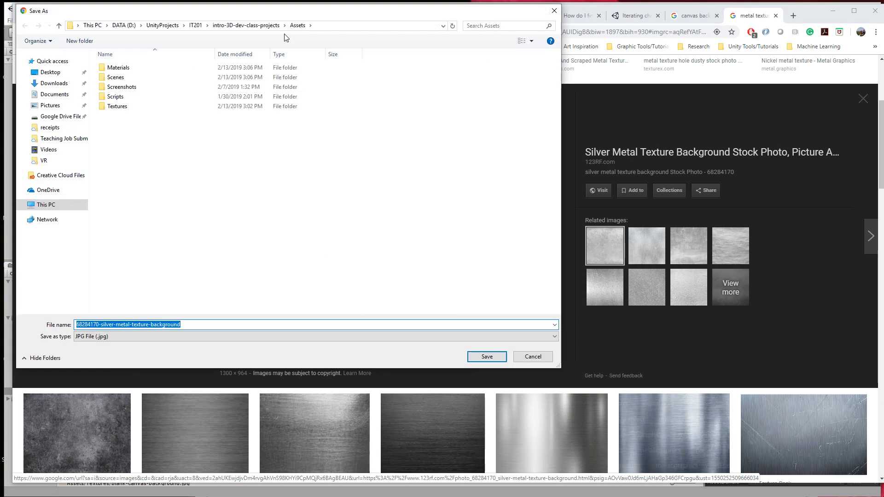
pyautogui.moveTo(283, 17); pyautogui.dragTo(511, 187)
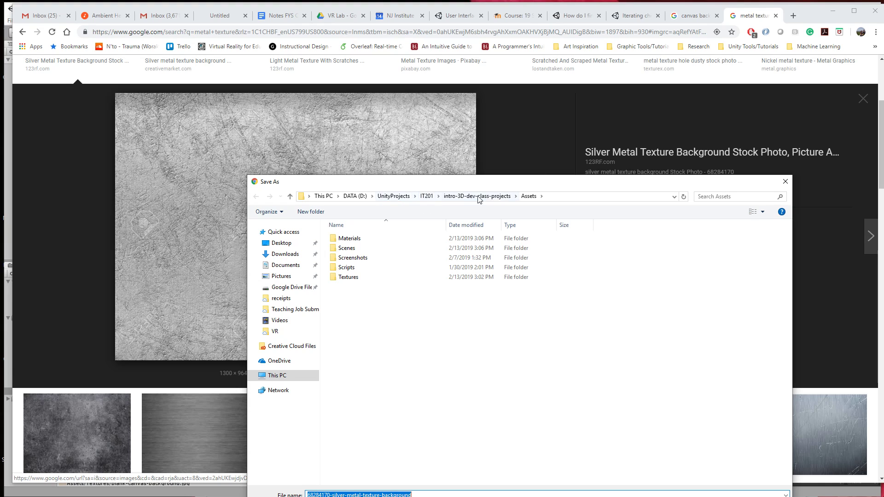
pyautogui.press('Return')
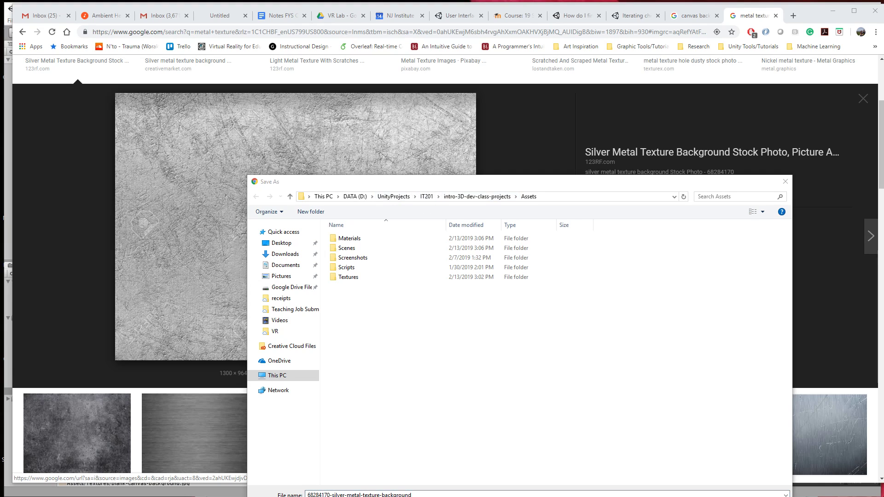
# Clear the Videos window out of the way and open the project's Textures folder as the image's save location.
pyautogui.hotkey('alt', 'Tab')
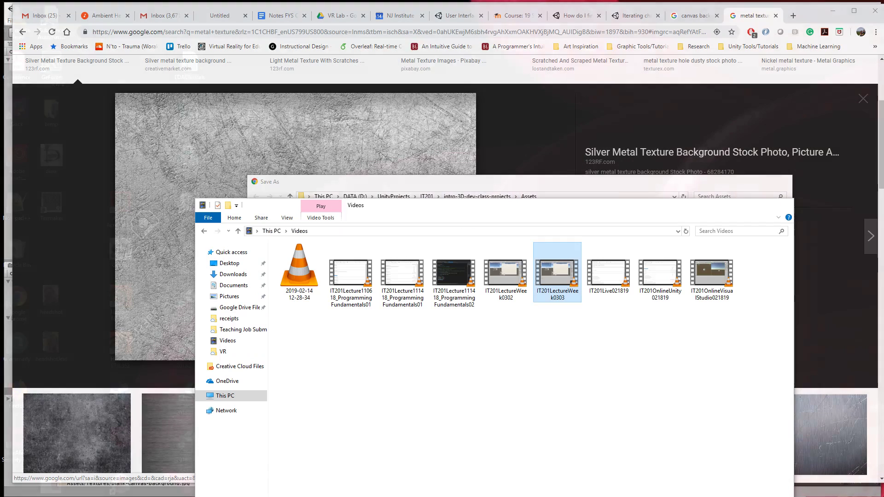
pyautogui.moveTo(402, 210); pyautogui.dragTo(883, 358)
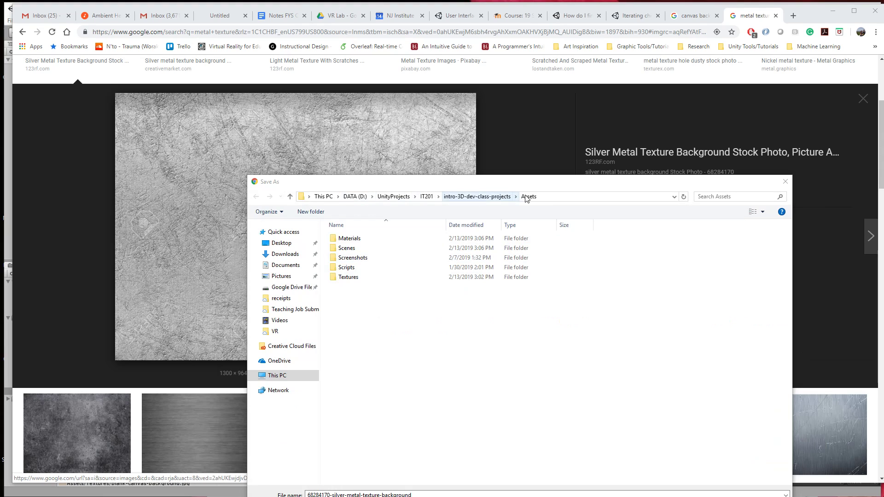
pyautogui.doubleClick(350, 277)
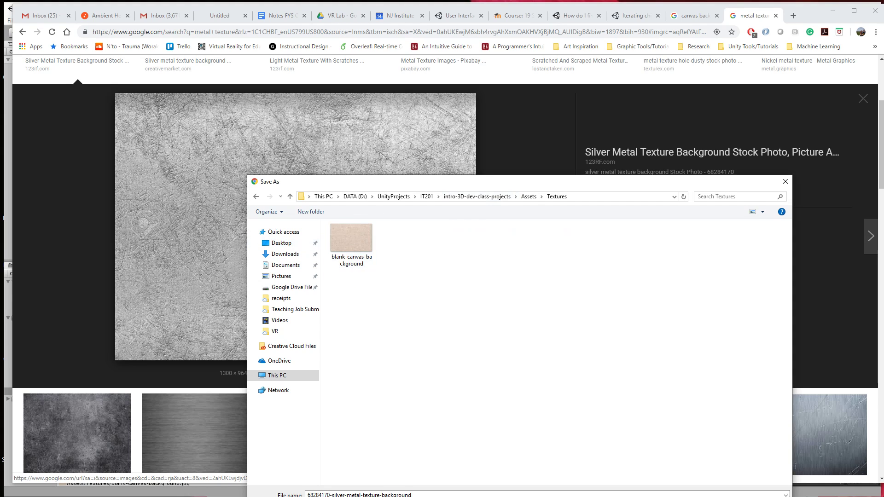
# Switch to Unity to view the folders inside the project's Assets folder, and return to Chrome's save dialog.
pyautogui.hotkey('alt', 'Tab')
pyautogui.click(32, 318)
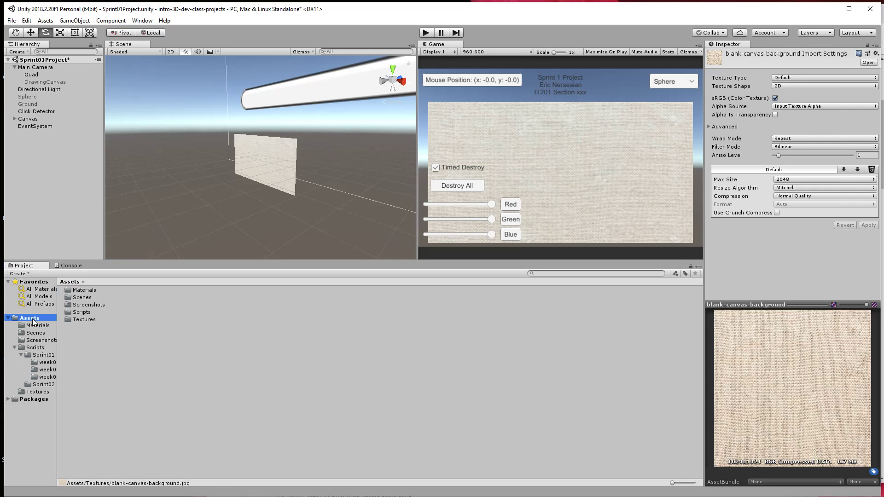
pyautogui.rightClick(89, 347)
pyautogui.click(212, 279)
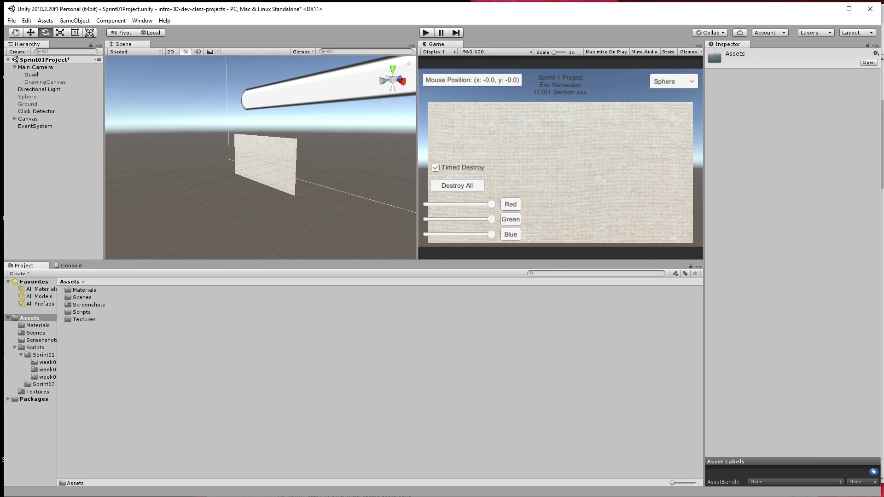
pyautogui.hotkey('alt', 'Tab')
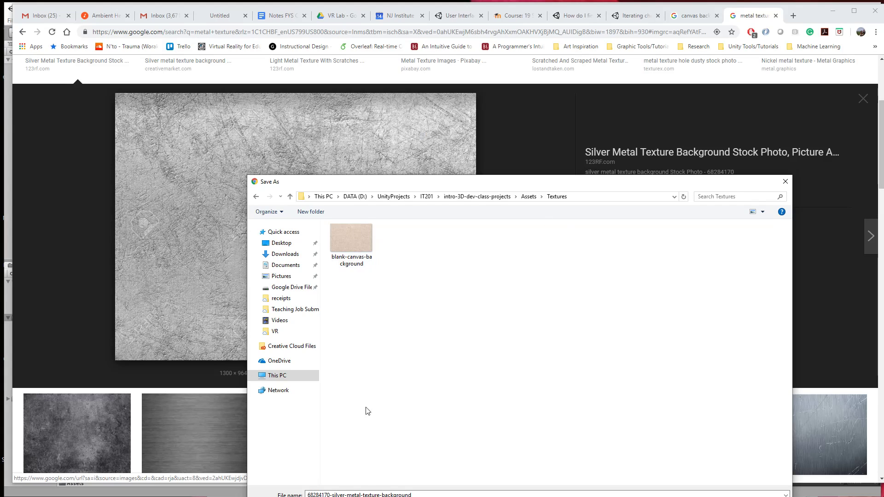
# Remove the leading number from the file name and save the image as silver-metal-texture-background in the Textures folder.
pyautogui.click(340, 494)
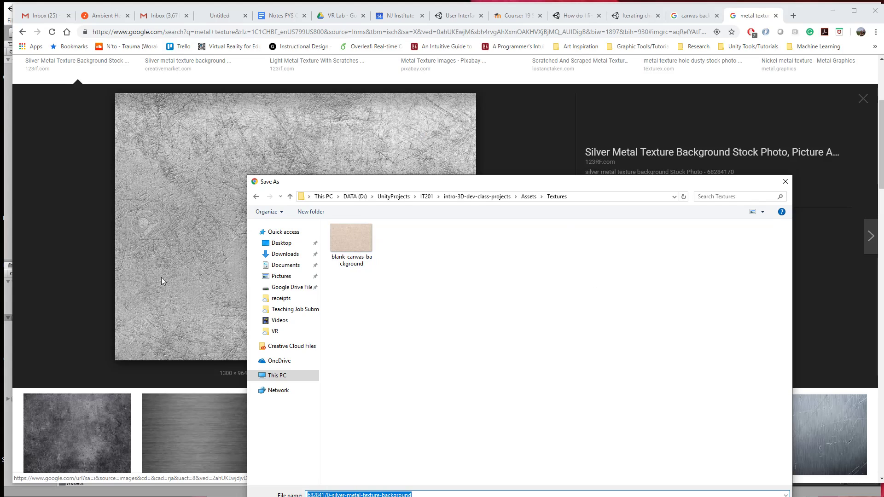
pyautogui.click(330, 495)
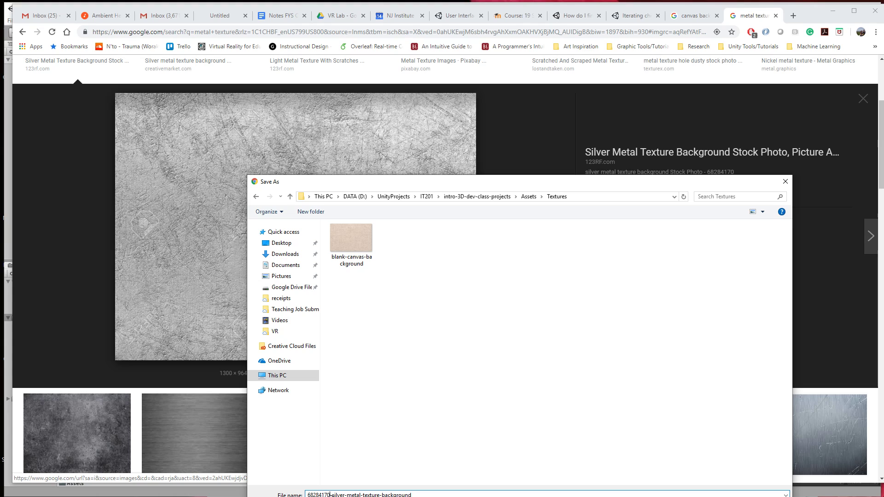
pyautogui.doubleClick(331, 495)
pyautogui.press('BackSpace')
pyautogui.press('Return')
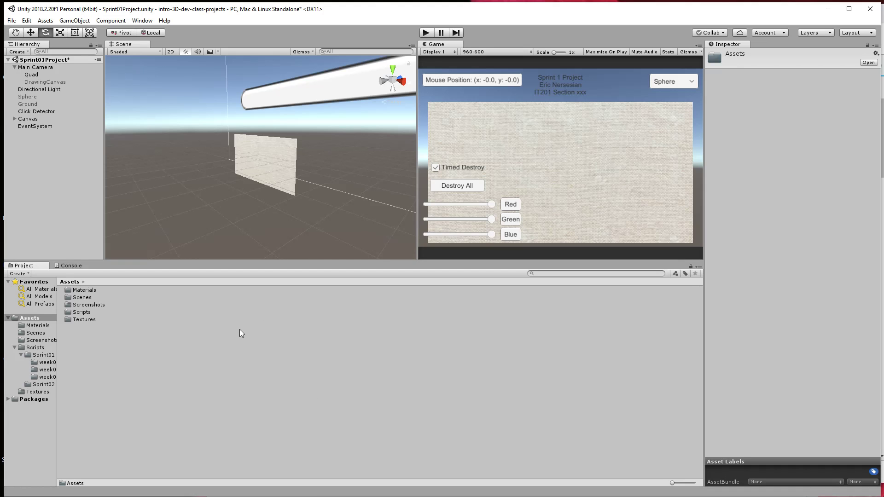
# Open the Textures folder in Unity and compare the import settings of blank-canvas-background and silver-metal-texture-background.
pyautogui.doubleClick(92, 318)
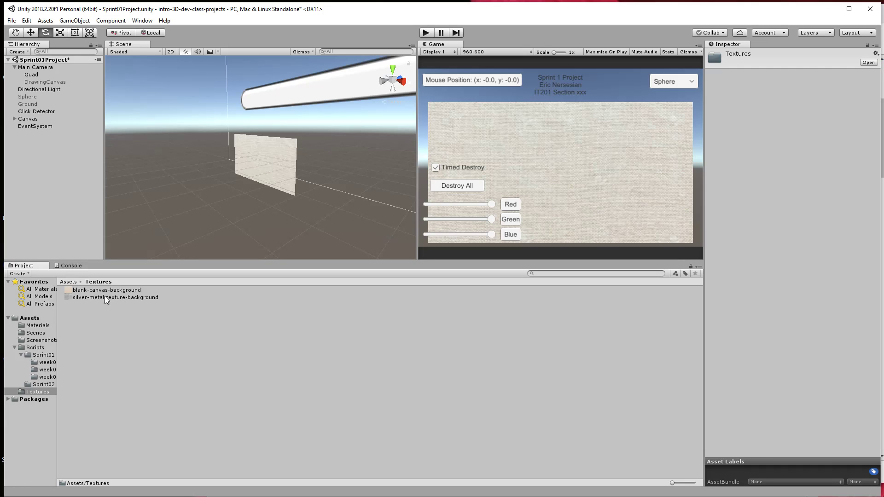
pyautogui.click(103, 292)
pyautogui.click(101, 297)
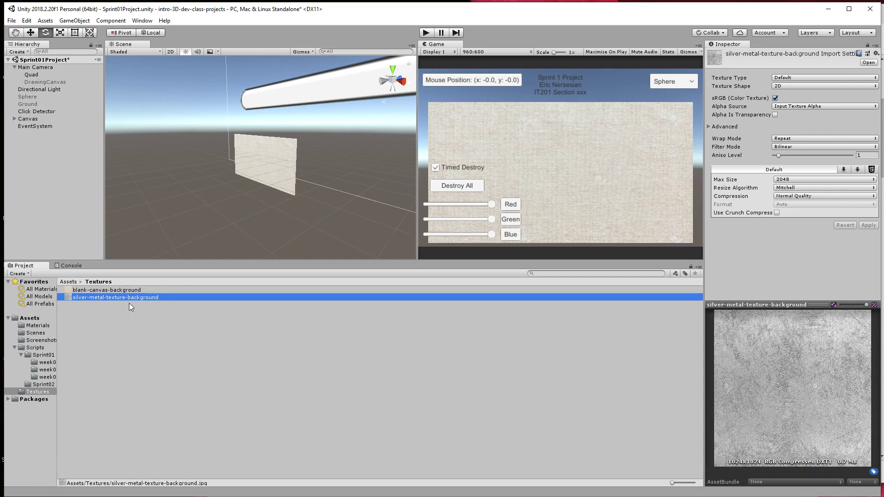
pyautogui.click(123, 290)
pyautogui.click(124, 298)
# Reveal silver-metal-texture-background in File Explorer, view the folder's files, and move that window out of the way.
pyautogui.rightClick(106, 297)
pyautogui.click(160, 311)
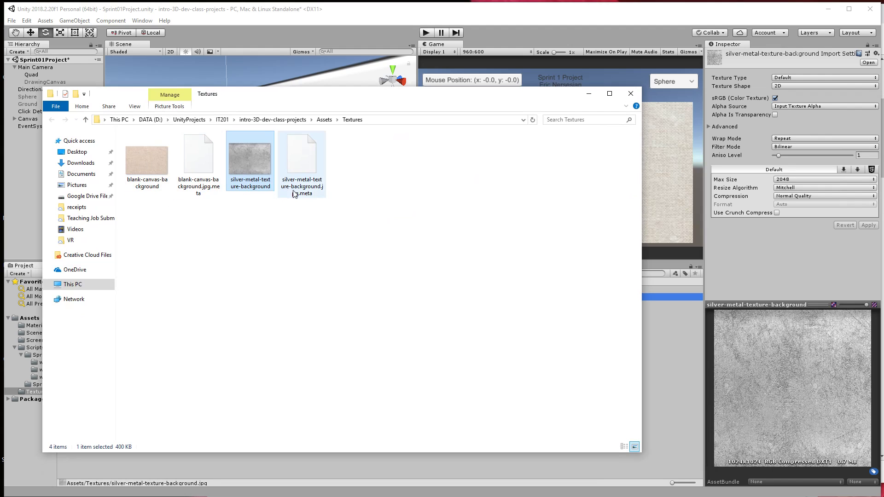
pyautogui.moveTo(324, 102); pyautogui.dragTo(883, 101)
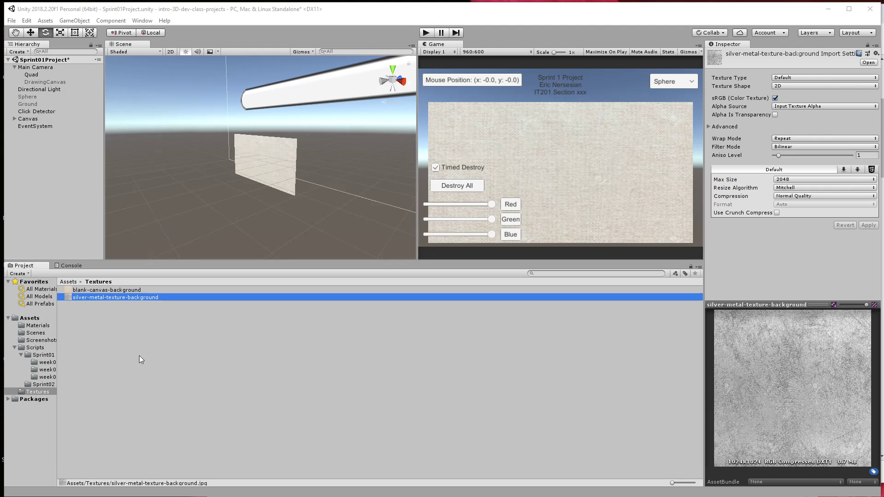
# Create a new material named metal in the project's Materials folder.
pyautogui.click(37, 326)
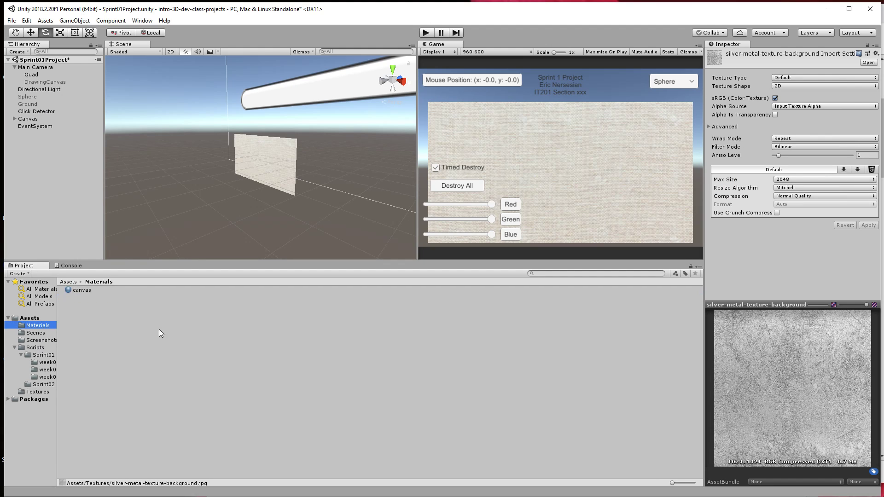
pyautogui.rightClick(99, 315)
pyautogui.moveTo(153, 321)
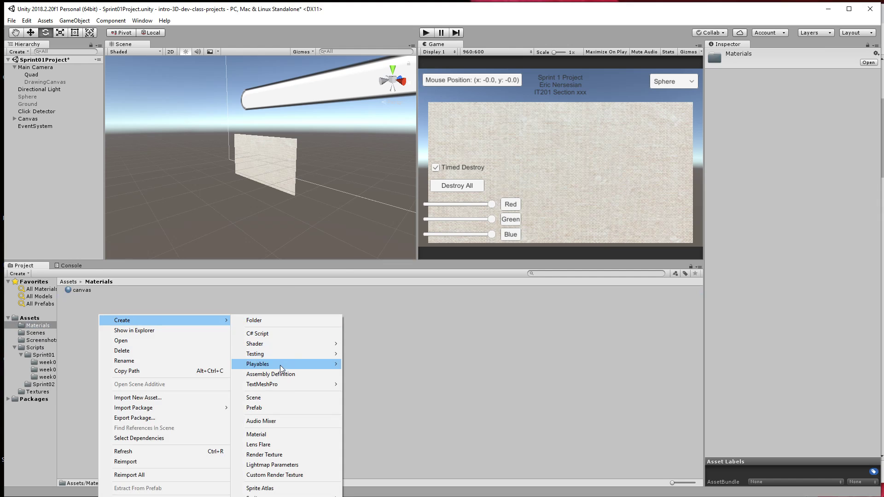
pyautogui.click(274, 434)
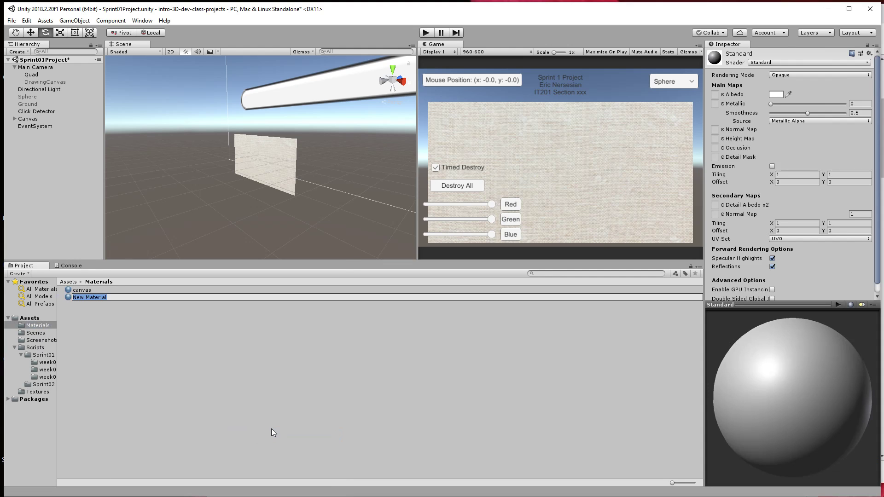
pyautogui.write('metal')
pyautogui.press('Return')
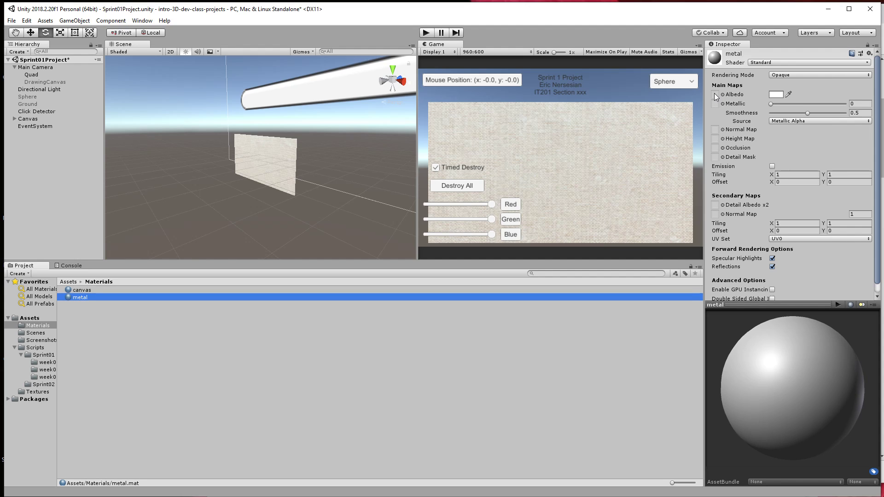
# Assign the silver-metal-texture-background texture to the metal material's Albedo map and rotate the preview sphere to inspect it.
pyautogui.click(43, 395)
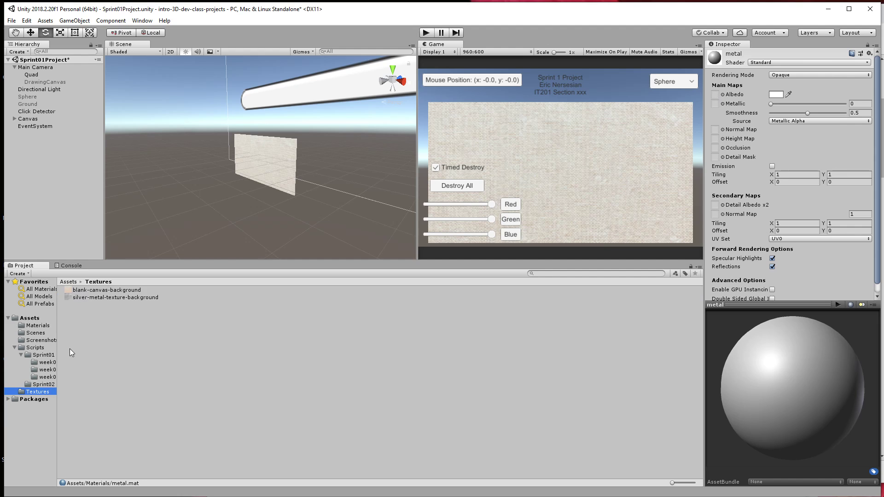
pyautogui.click(112, 298)
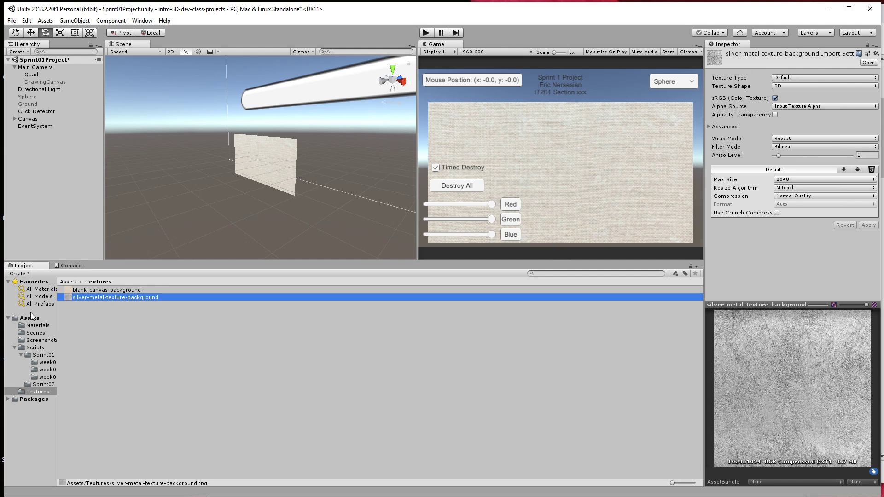
pyautogui.click(37, 326)
pyautogui.click(81, 297)
pyautogui.click(40, 392)
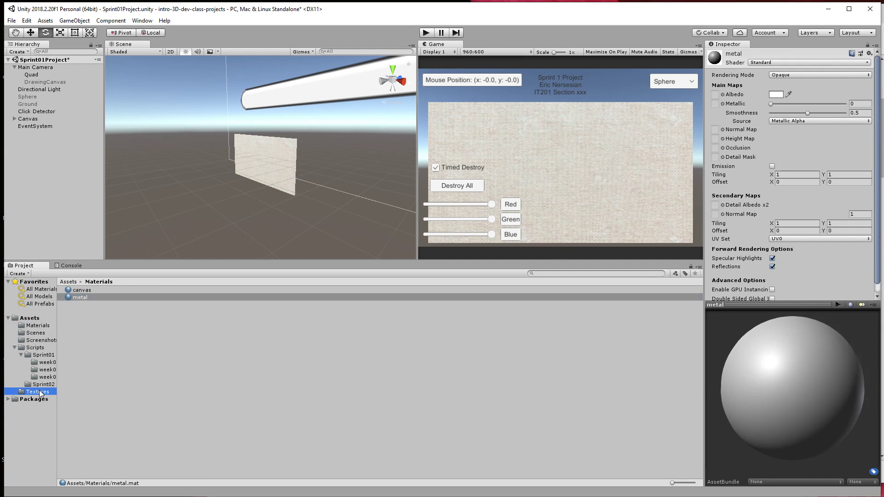
pyautogui.moveTo(120, 301); pyautogui.dragTo(717, 98)
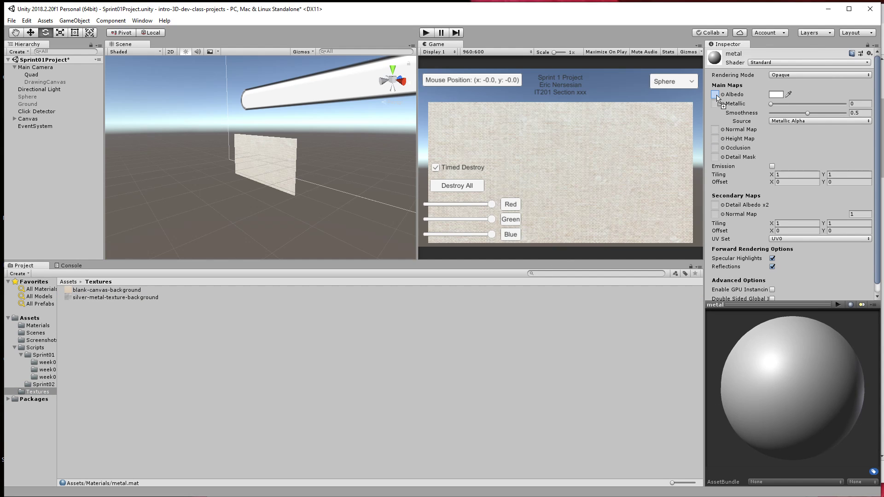
pyautogui.moveTo(717, 97); pyautogui.dragTo(717, 96)
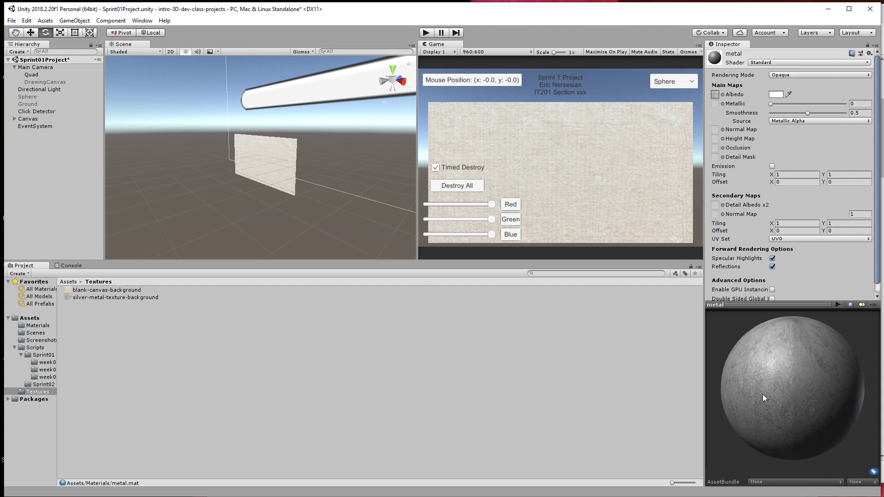
pyautogui.moveTo(809, 419); pyautogui.dragTo(813, 365)
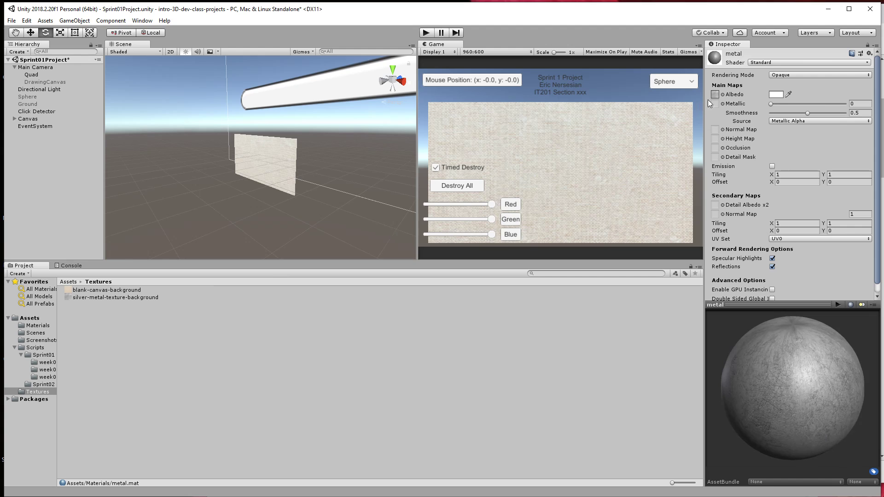
# Open the texture picker for the metal material's Albedo map and shrink its window to uncover the editor behind it.
pyautogui.click(723, 94)
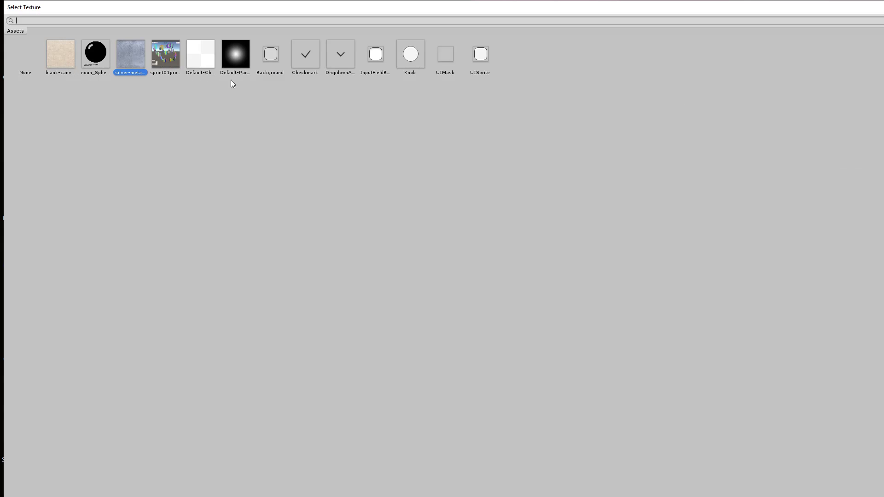
pyautogui.press('Escape')
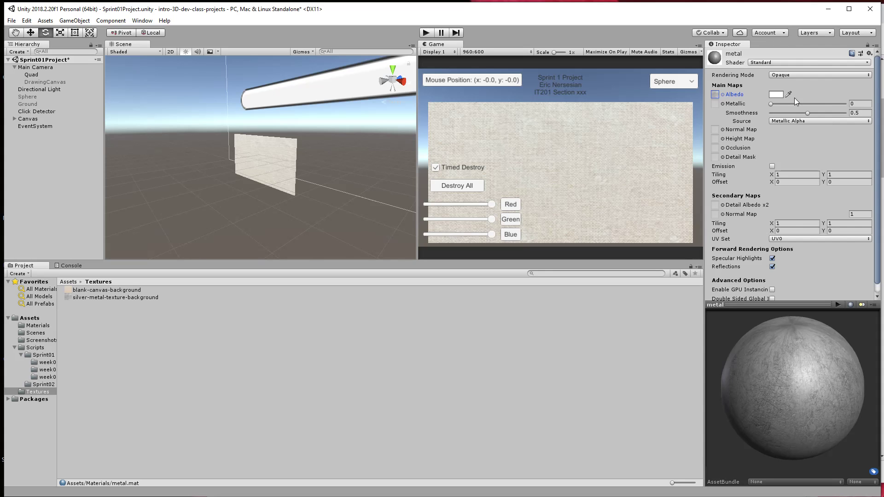
pyautogui.click(723, 95)
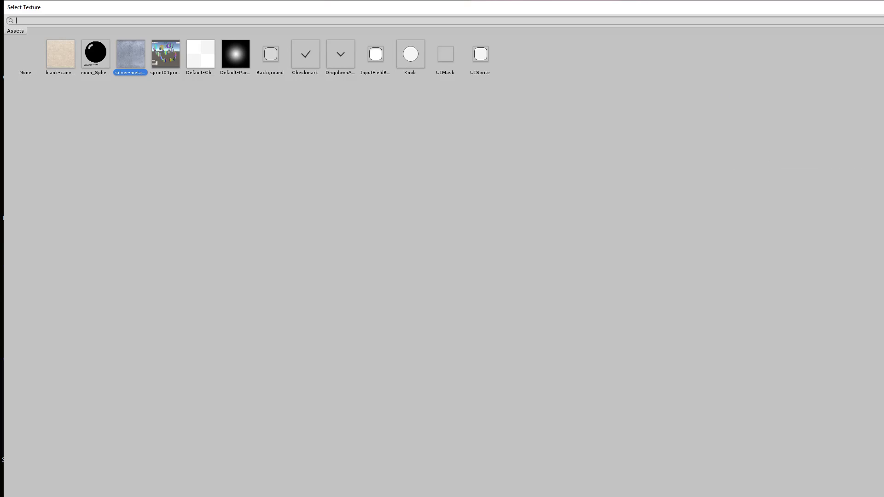
pyautogui.moveTo(882, 495); pyautogui.dragTo(831, 478)
pyautogui.moveTo(296, 10)
pyautogui.mouseDown()
pyautogui.moveTo(311, 10)
pyautogui.moveTo(310, 18)
pyautogui.mouseUp()
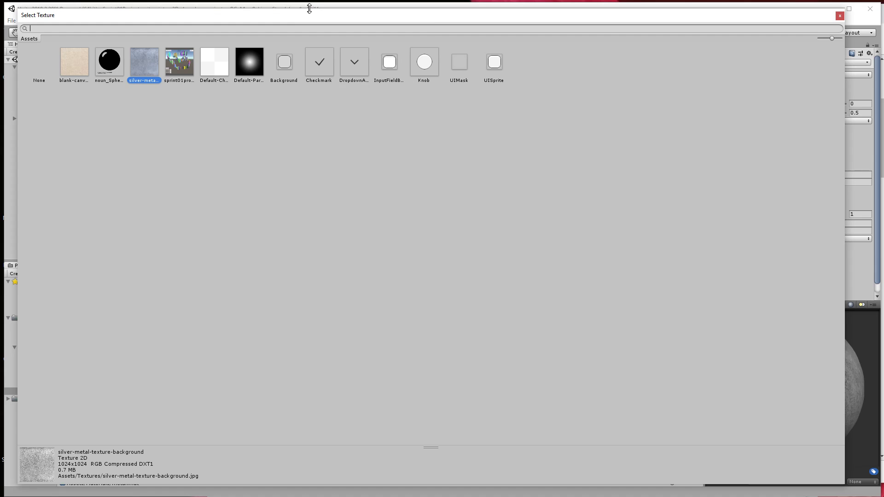
pyautogui.moveTo(309, 11); pyautogui.dragTo(308, 132)
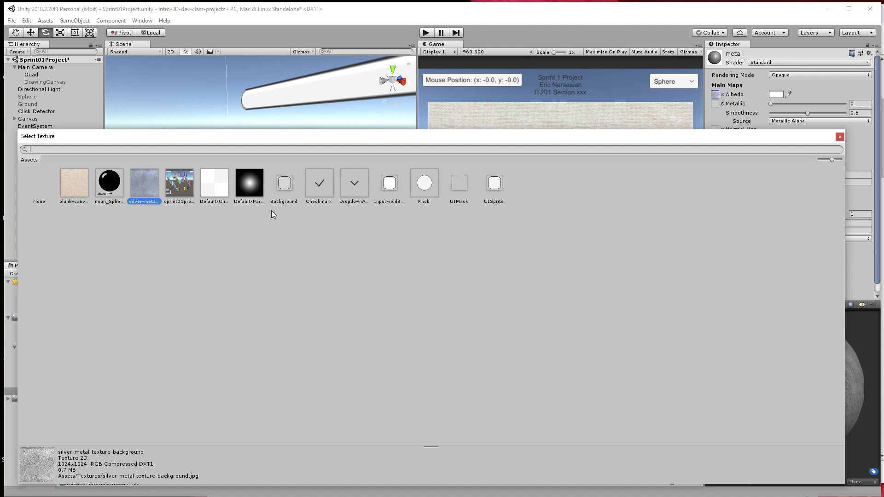
# Try blank-canvas-background, silver-metal-texture-background and sprint01projectScreenShot as the metal material's Albedo texture, and inspect the screenshot texture on the preview sphere.
pyautogui.click(80, 192)
pyautogui.click(153, 190)
pyautogui.click(173, 188)
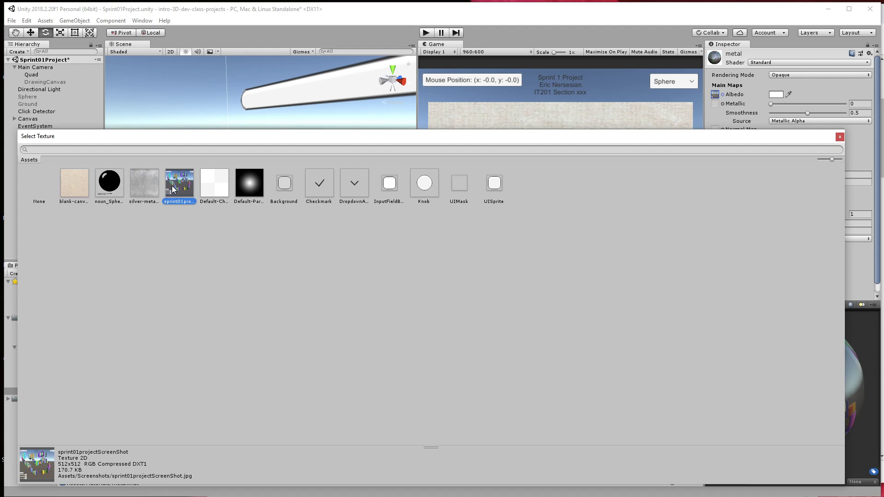
pyautogui.click(83, 190)
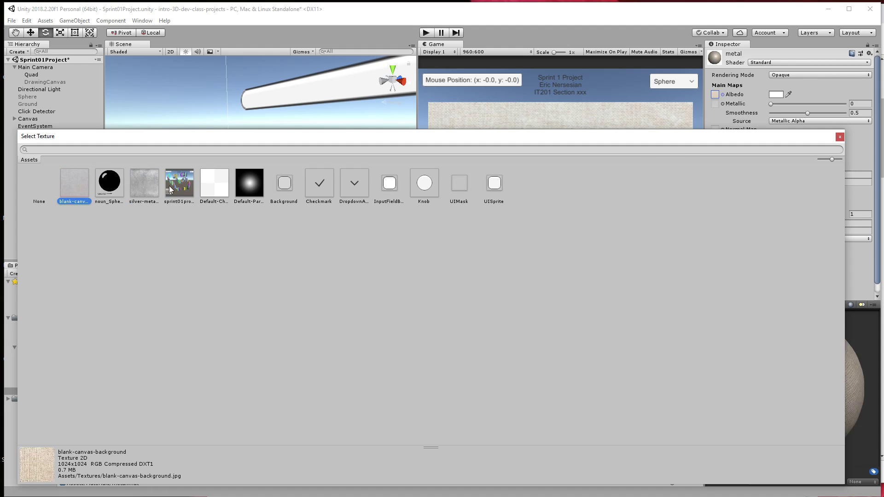
pyautogui.click(171, 190)
pyautogui.moveTo(846, 295); pyautogui.dragTo(659, 295)
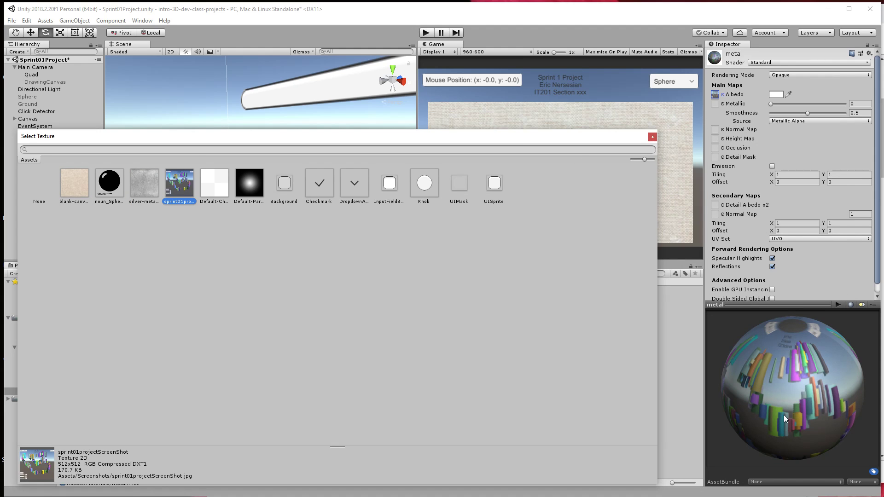
pyautogui.moveTo(786, 419); pyautogui.dragTo(794, 383)
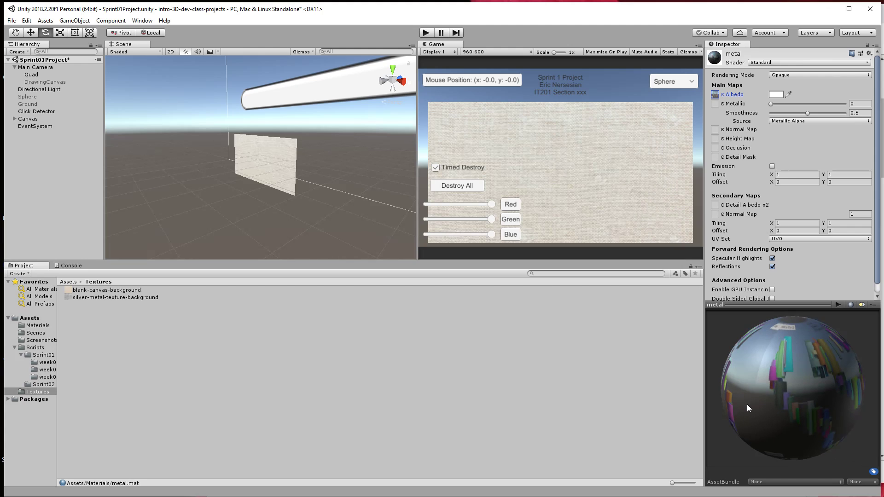
pyautogui.moveTo(747, 405); pyautogui.dragTo(794, 392)
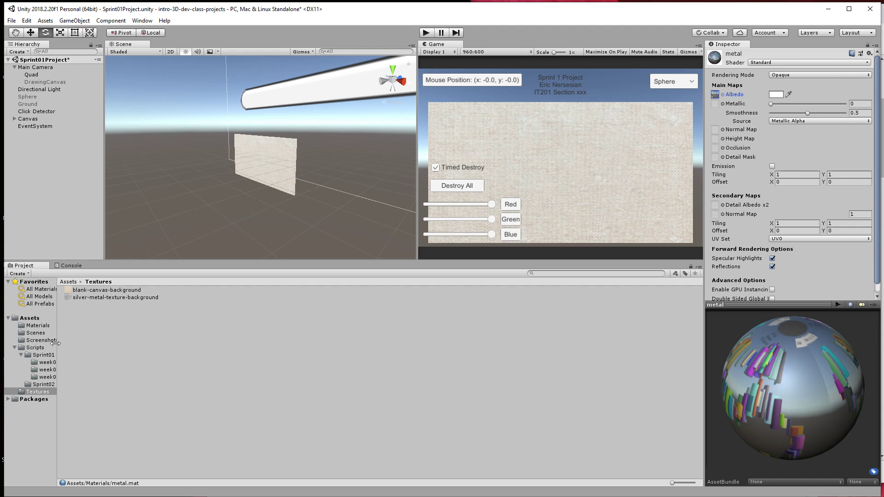
# Clear the metal material's Albedo texture by choosing None, and rotate the preview sphere slightly.
pyautogui.click(723, 95)
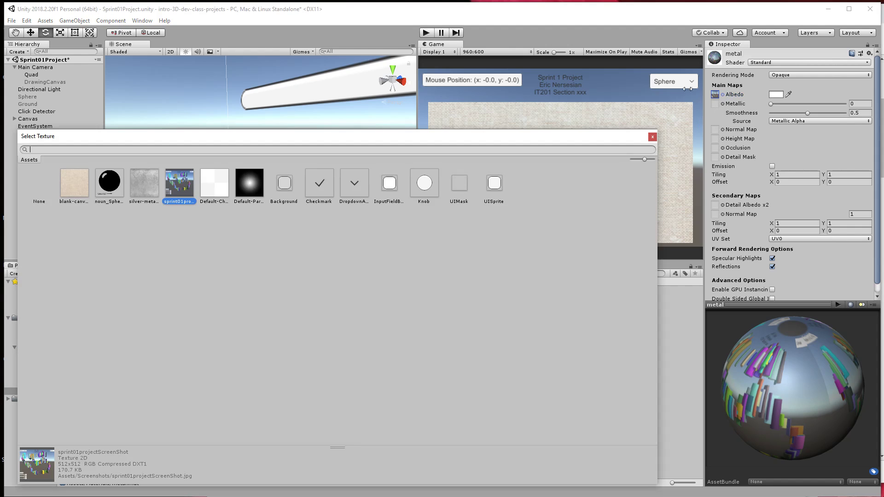
pyautogui.click(42, 185)
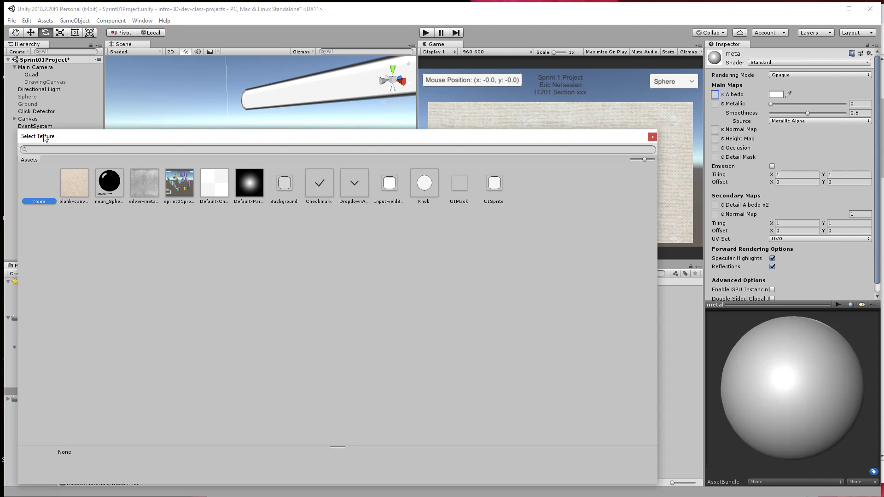
pyautogui.click(653, 137)
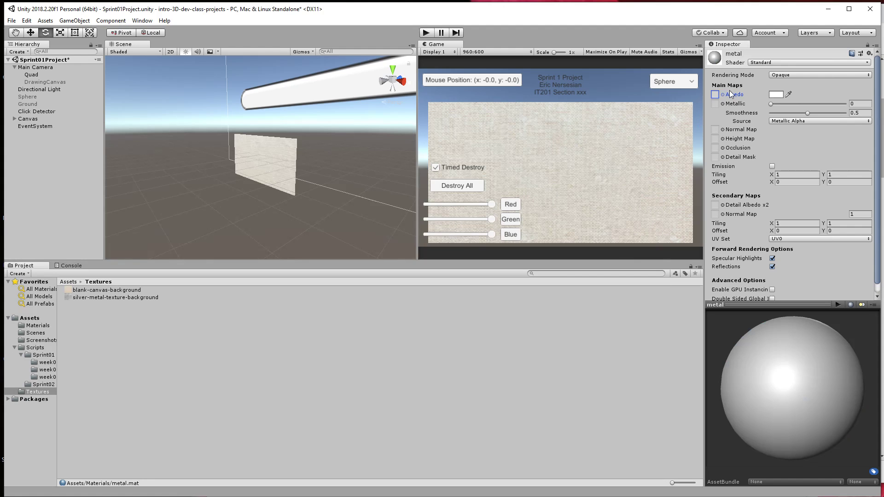
pyautogui.moveTo(783, 374)
pyautogui.mouseDown()
pyautogui.moveTo(839, 374)
pyautogui.moveTo(790, 374)
pyautogui.mouseUp()
# Apply the metal material from the project's Materials folder to the Quad in the scene.
pyautogui.click(37, 341)
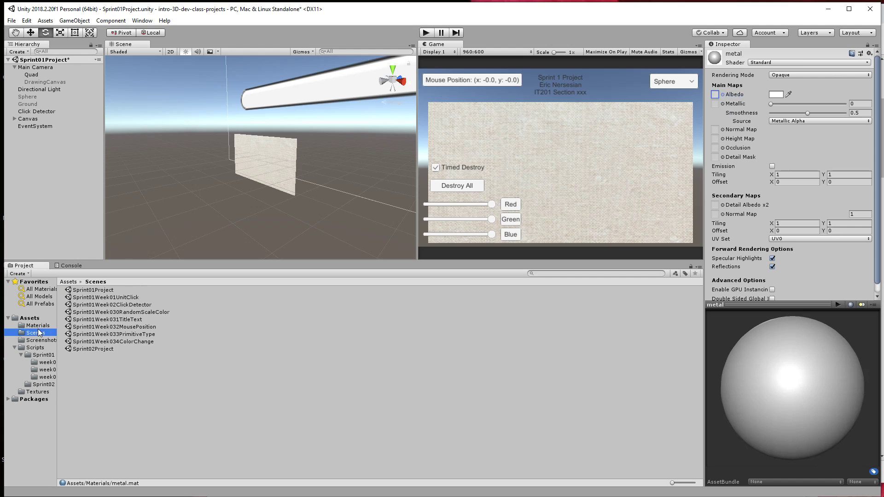
pyautogui.click(37, 326)
pyautogui.moveTo(80, 302)
pyautogui.mouseDown()
pyautogui.moveTo(252, 241)
pyautogui.moveTo(279, 183)
pyautogui.mouseUp()
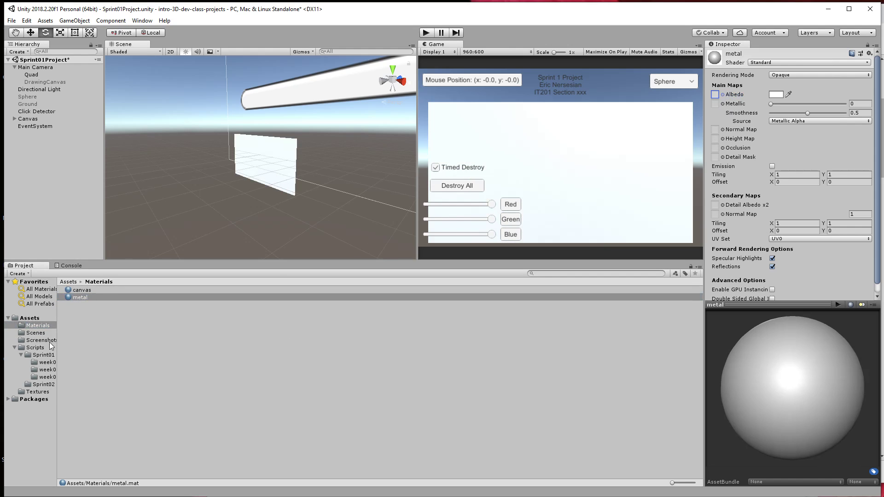
# Reopen the shortened Albedo texture picker and try sprint01projectScreenShot, silver-metal-texture-background, noun_Sphere_2175879 and blank-canvas-background on the Quad.
pyautogui.click(723, 94)
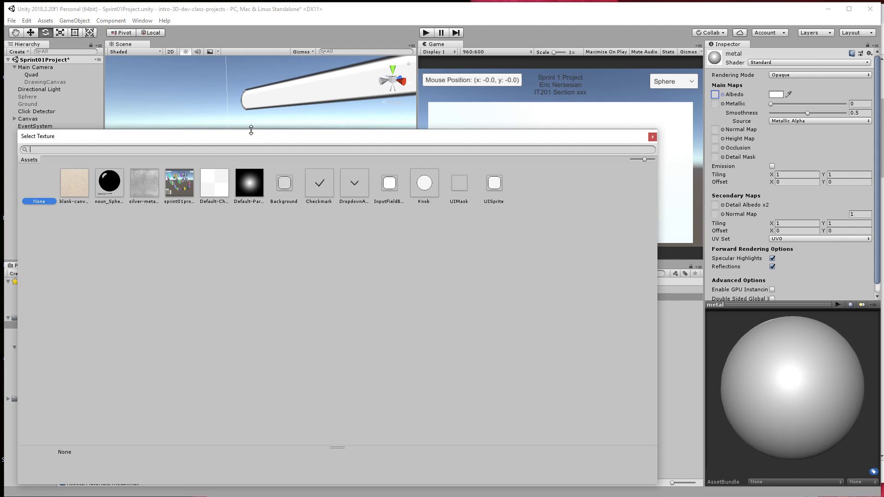
pyautogui.moveTo(252, 134); pyautogui.dragTo(251, 249)
pyautogui.click(189, 307)
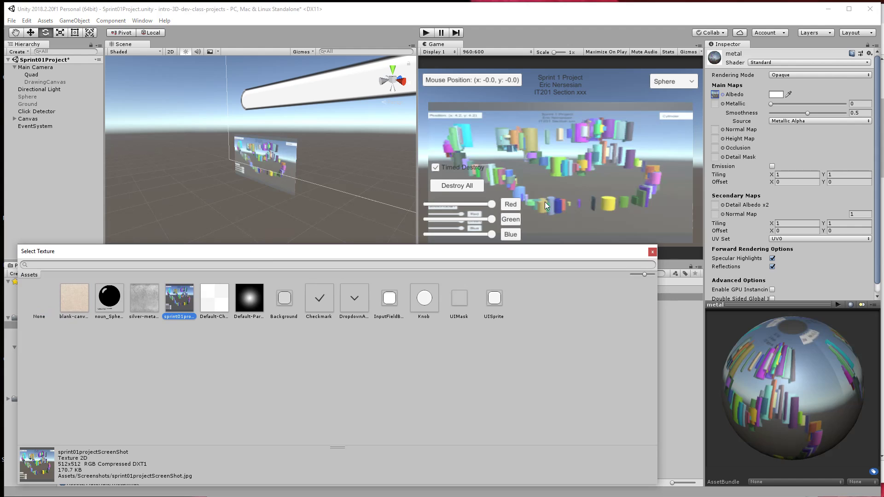
pyautogui.click(155, 302)
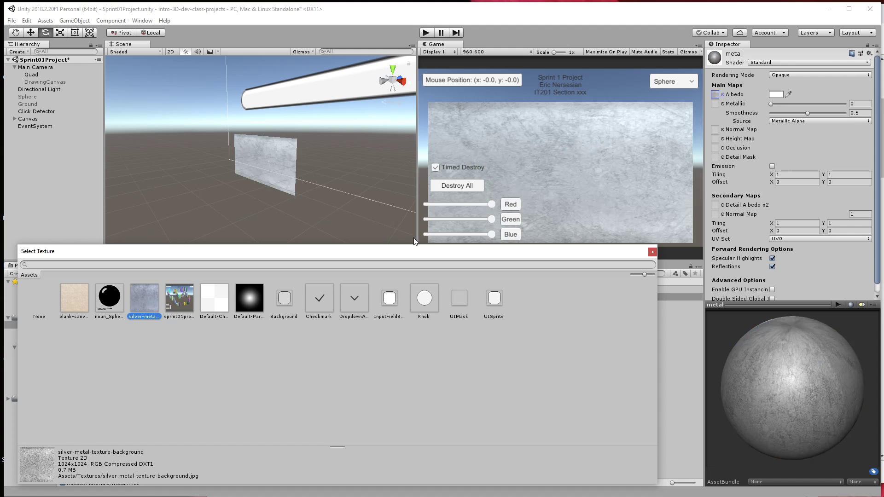
pyautogui.click(115, 311)
pyautogui.click(78, 311)
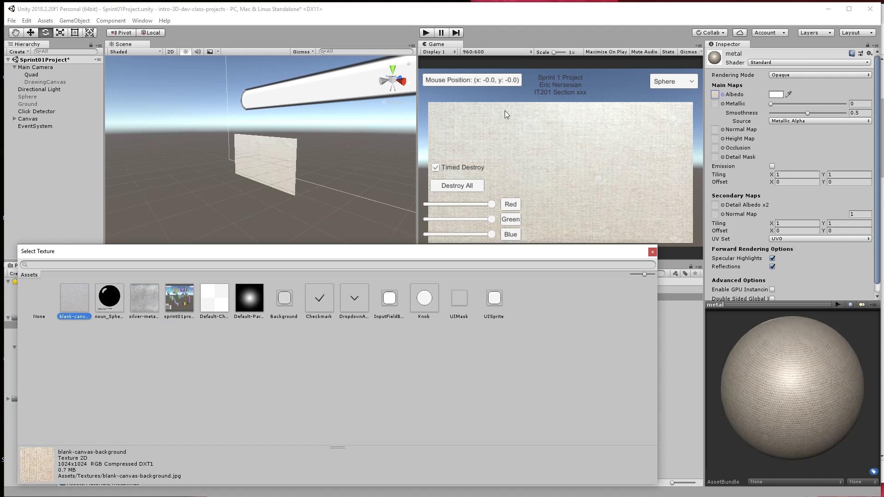
# Try several built-in textures, including Background and Checkmark, and then sprint01projectScreenShot as the metal material's Albedo.
pyautogui.click(262, 302)
pyautogui.click(292, 305)
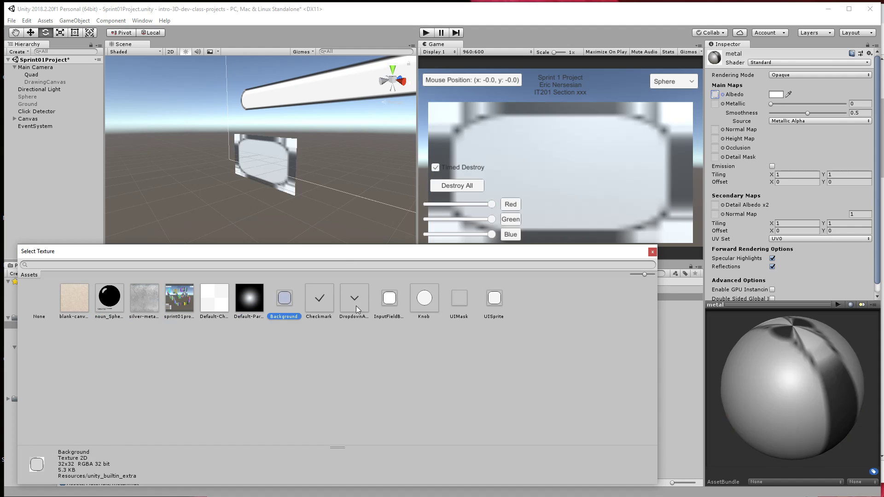
pyautogui.click(317, 308)
pyautogui.click(354, 309)
pyautogui.click(399, 310)
pyautogui.click(194, 308)
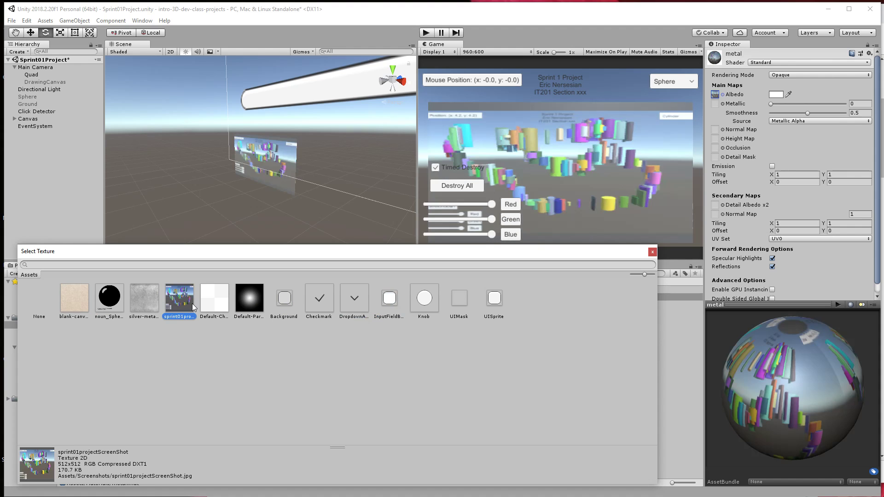
# Try silver-metal-texture-background, noun_Sphere_2175879 and blank-canvas-background as the Albedo again, then clear it to None and close the picker.
pyautogui.click(159, 308)
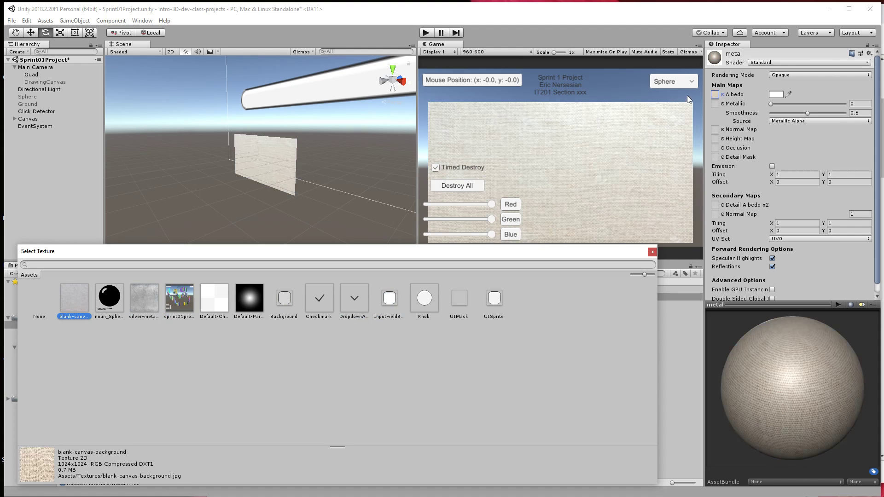
pyautogui.click(118, 299)
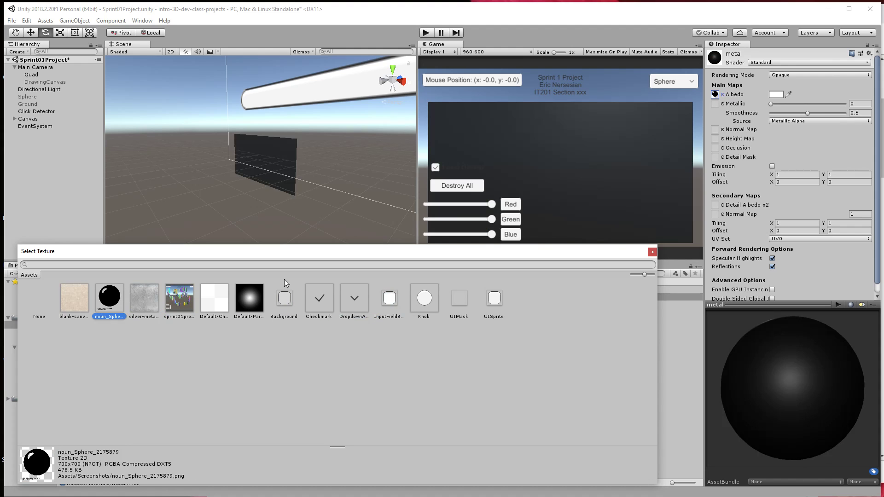
pyautogui.click(144, 300)
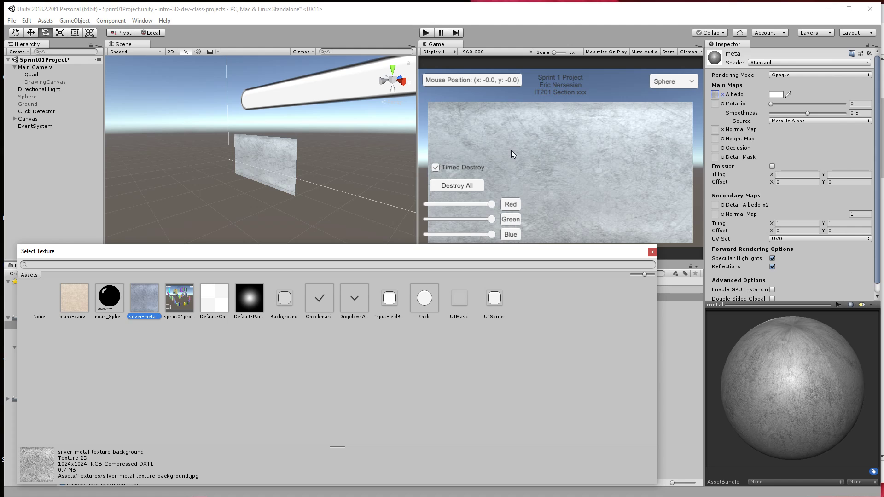
pyautogui.click(257, 305)
pyautogui.click(81, 299)
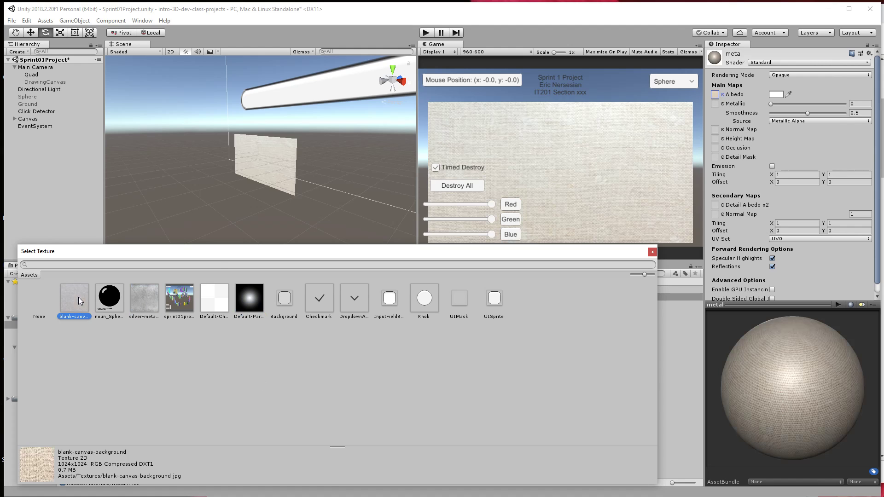
pyautogui.click(39, 306)
pyautogui.click(653, 252)
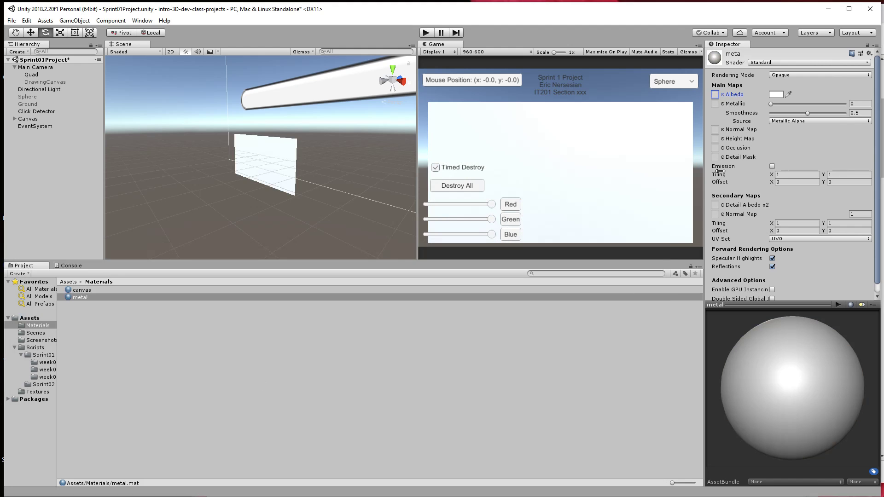
# Search the Albedo texture picker for "metal" and close it without choosing a texture.
pyautogui.click(723, 95)
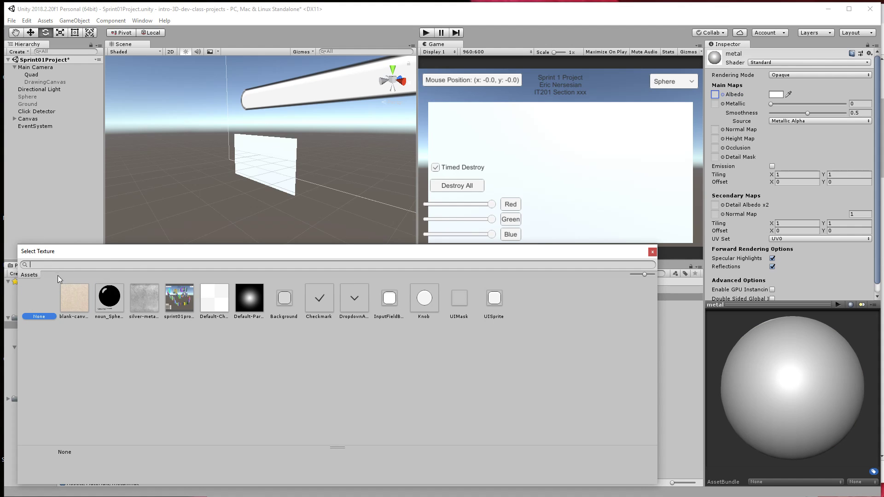
pyautogui.write('fdgfghg')
pyautogui.moveTo(64, 265); pyautogui.dragTo(27, 265)
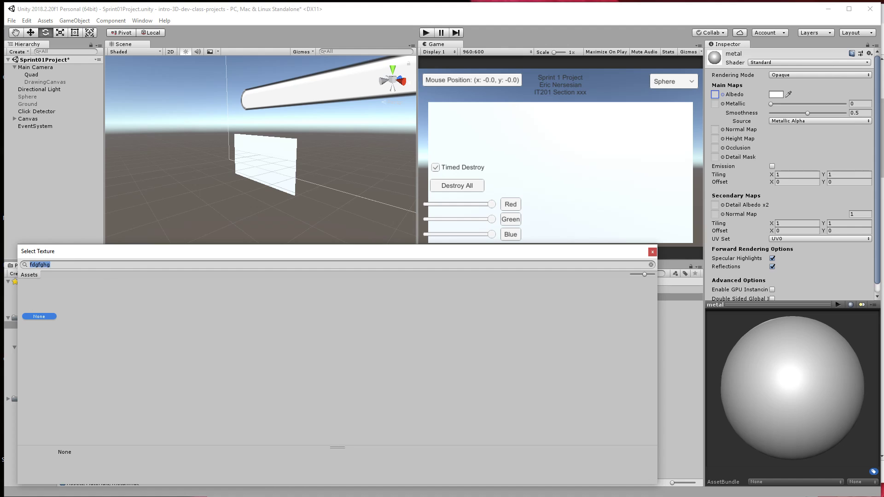
pyautogui.write('matel')
pyautogui.press('BackSpace')
pyautogui.press('BackSpace')
pyautogui.press('BackSpace')
pyautogui.press('BackSpace')
pyautogui.write('etalk')
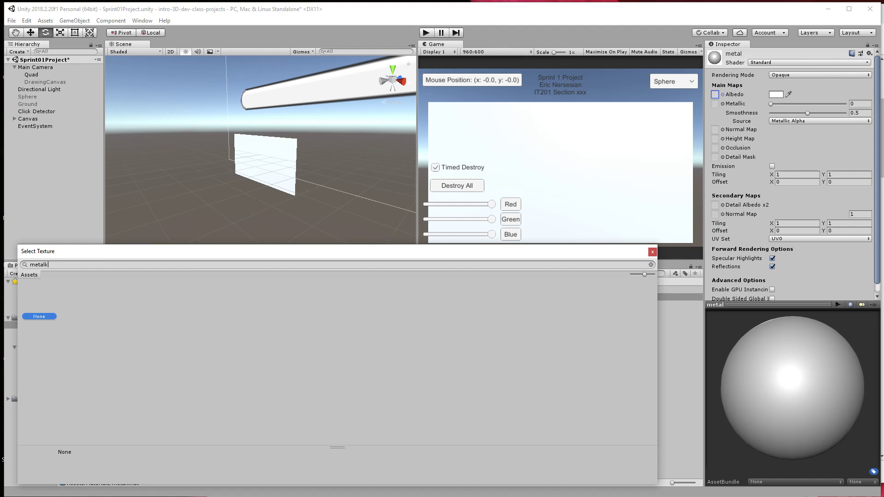
pyautogui.press('BackSpace')
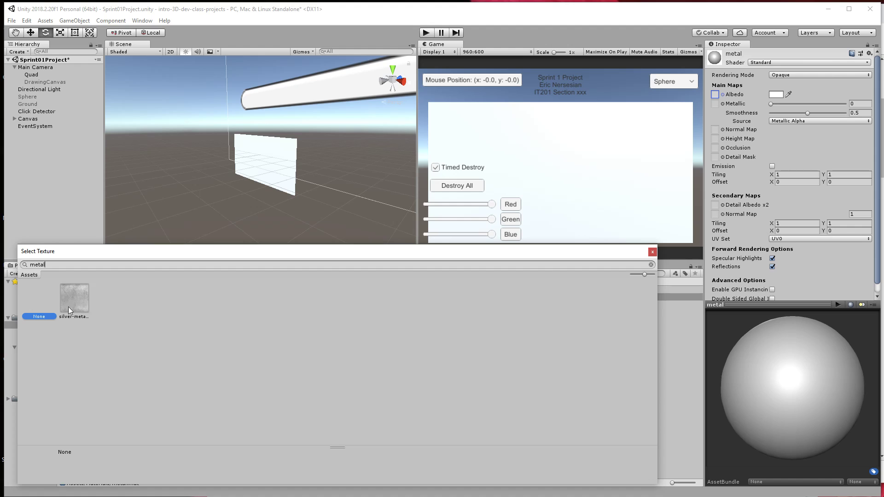
pyautogui.click(655, 252)
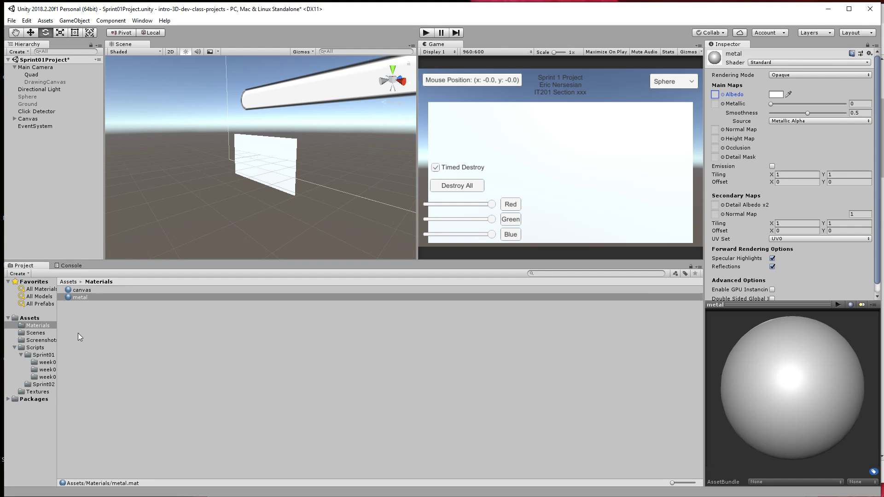
# Browse assets in the Materials, Sprint01 script and Textures folders while the Inspector stays locked on the metal material.
pyautogui.click(80, 291)
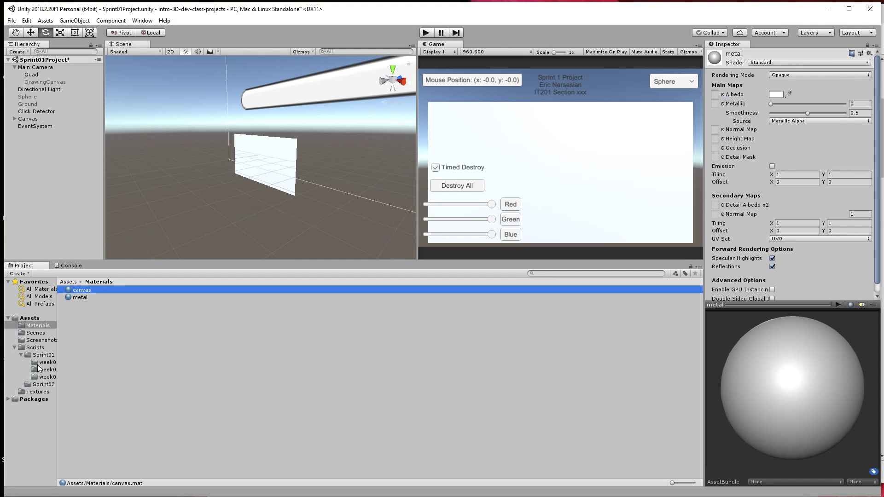
pyautogui.click(42, 363)
pyautogui.click(90, 290)
pyautogui.click(47, 378)
pyautogui.click(82, 313)
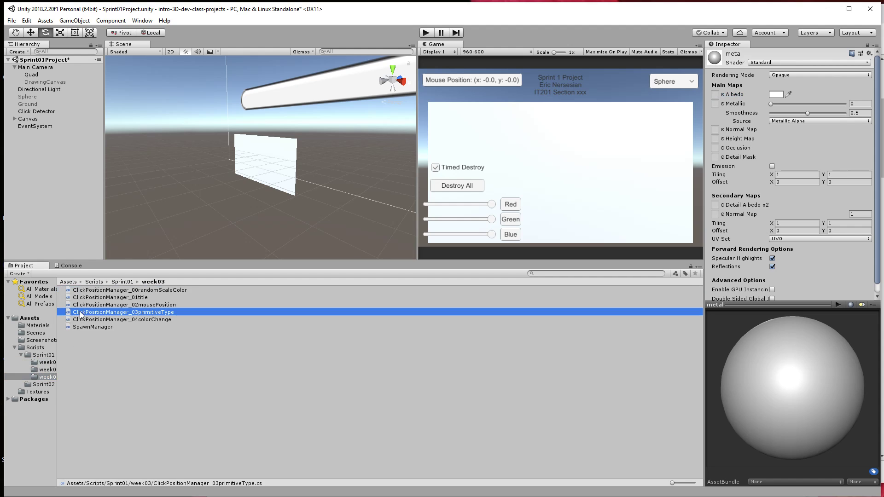
pyautogui.click(46, 385)
pyautogui.click(40, 392)
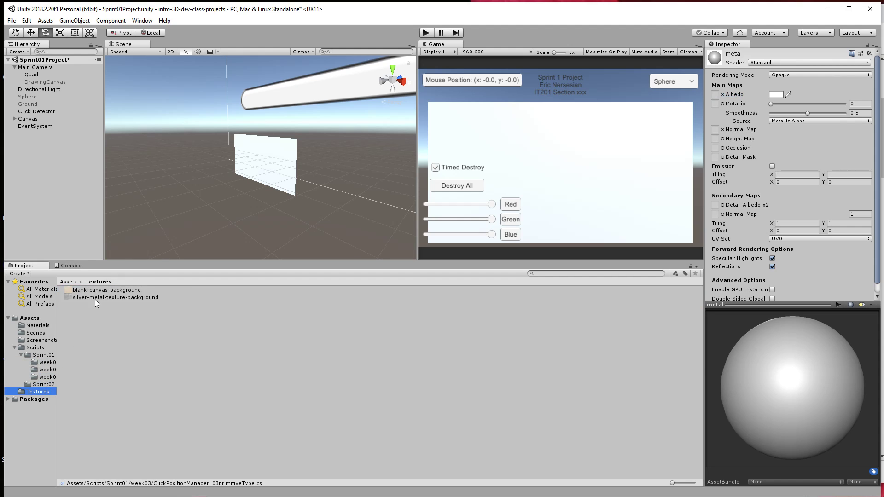
pyautogui.click(97, 291)
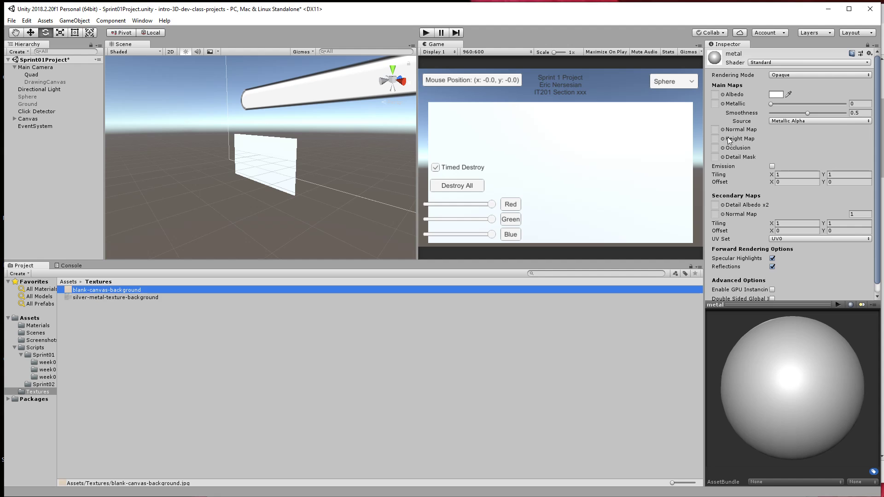
pyautogui.click(121, 308)
pyautogui.click(116, 297)
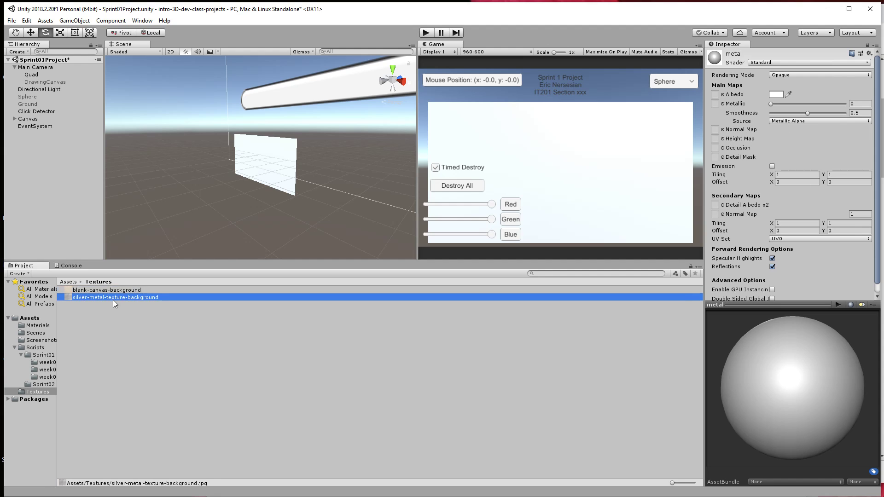
pyautogui.click(39, 378)
pyautogui.click(119, 312)
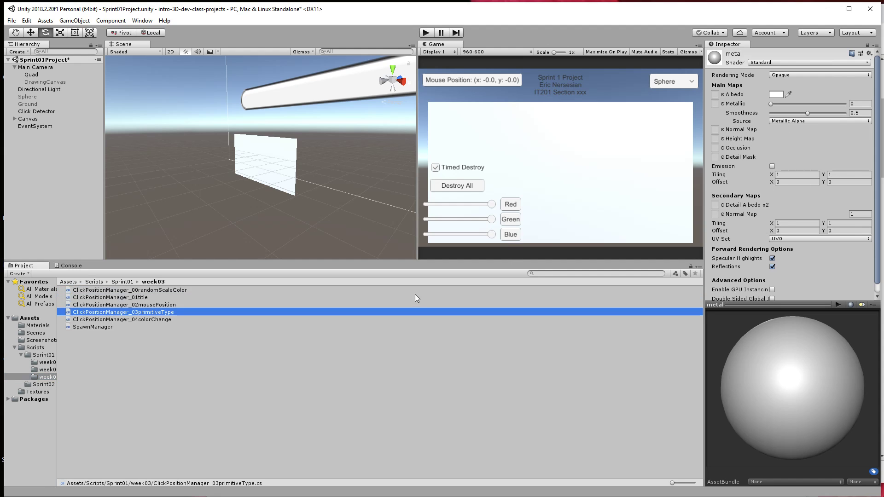
# Assign silver-metal-texture-background from the Textures folder to the metal material's Albedo map, and unlock the Inspector.
pyautogui.click(39, 392)
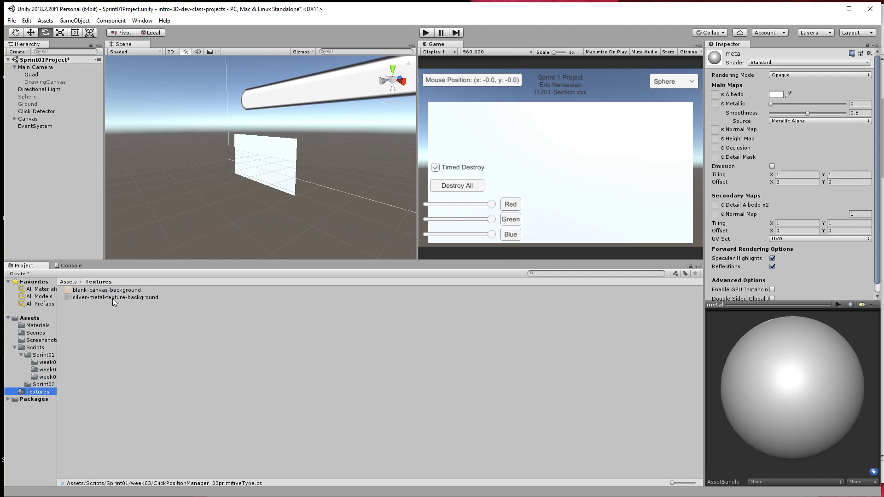
pyautogui.moveTo(114, 299); pyautogui.dragTo(716, 96)
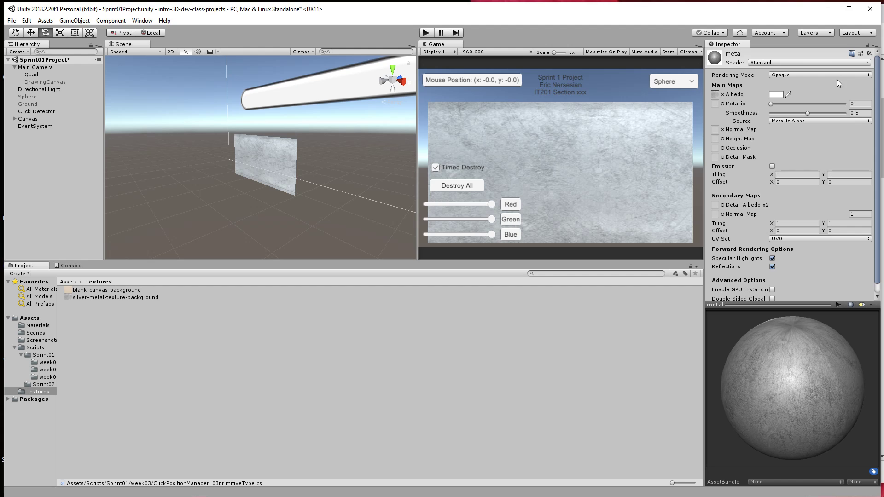
pyautogui.click(869, 46)
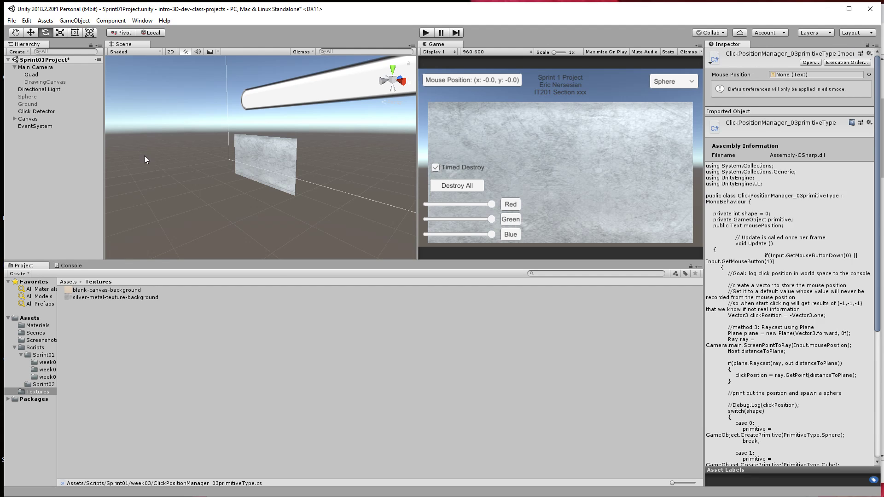
# Select the Quad, expand its metal material and try a main-map Tiling of X 1.66 and Y 0.88.
pyautogui.click(257, 167)
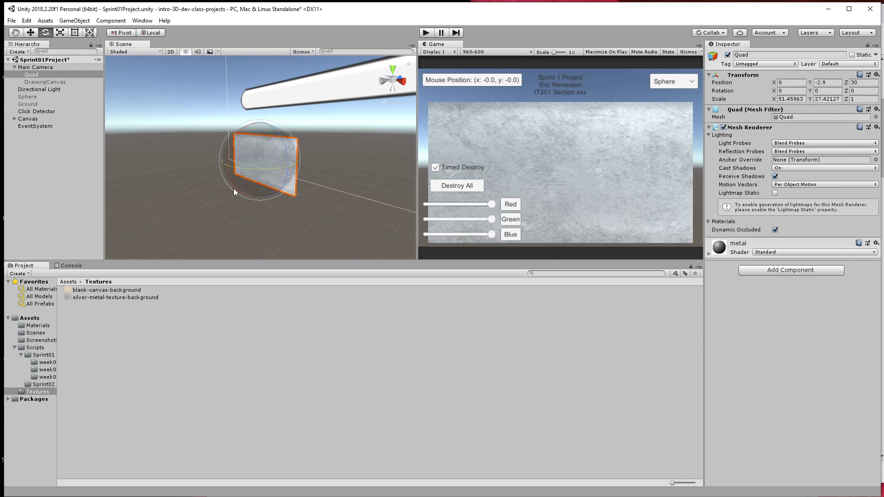
pyautogui.click(709, 254)
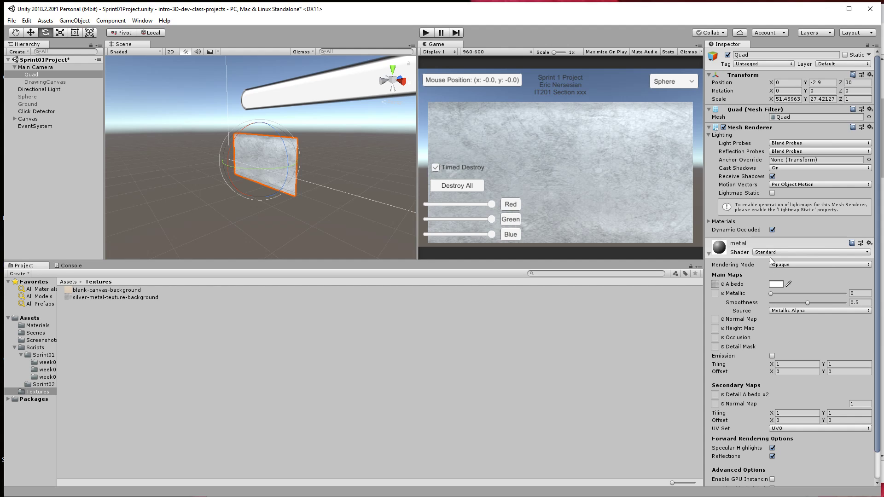
pyautogui.click(778, 364)
pyautogui.write('1.6')
pyautogui.moveTo(784, 364); pyautogui.dragTo(822, 367)
# Reset the metal material's main-map Tiling to X 1 and Y 1.
pyautogui.click(780, 364)
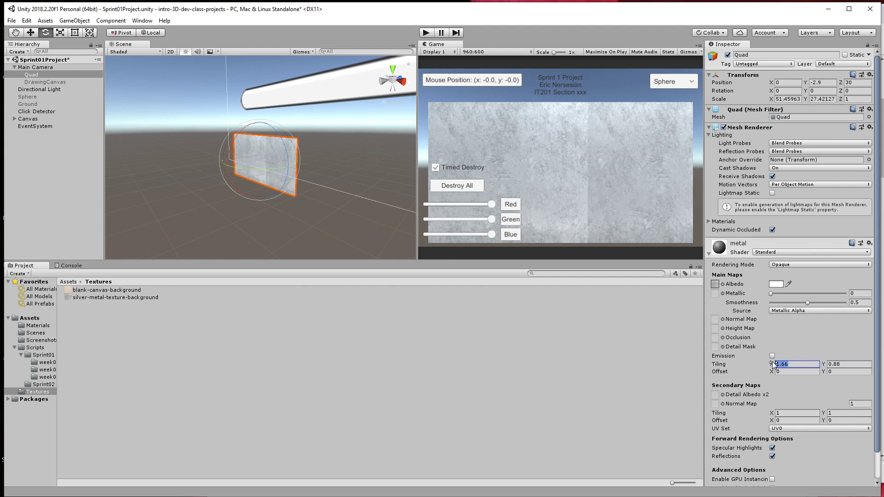
pyautogui.write('1')
pyautogui.press('Tab')
pyautogui.write('1')
pyautogui.press('Tab')
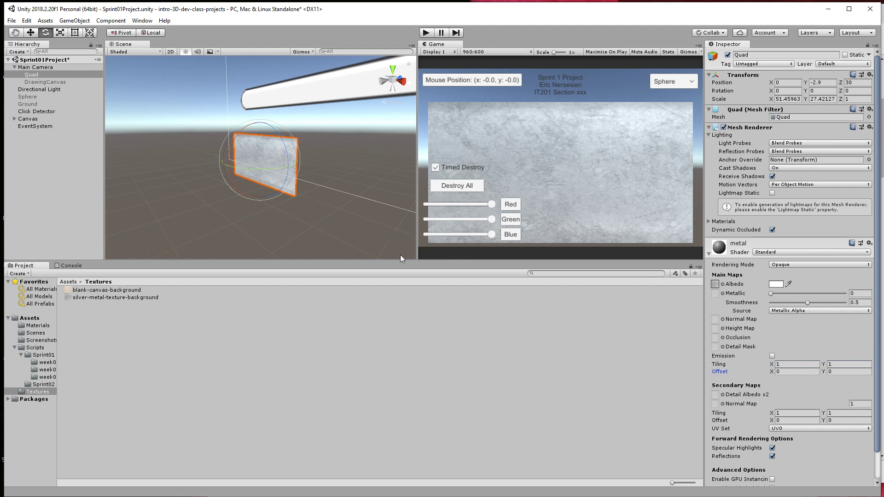
# Rescale the Quad to about 42.2 wide and 32.3 high, and raise it to a Y position of 0.1.
pyautogui.press('w')
pyautogui.keyDown('alt'); pyautogui.moveTo(267, 191); pyautogui.dragTo(282, 165); pyautogui.keyUp('alt')
pyautogui.press('r')
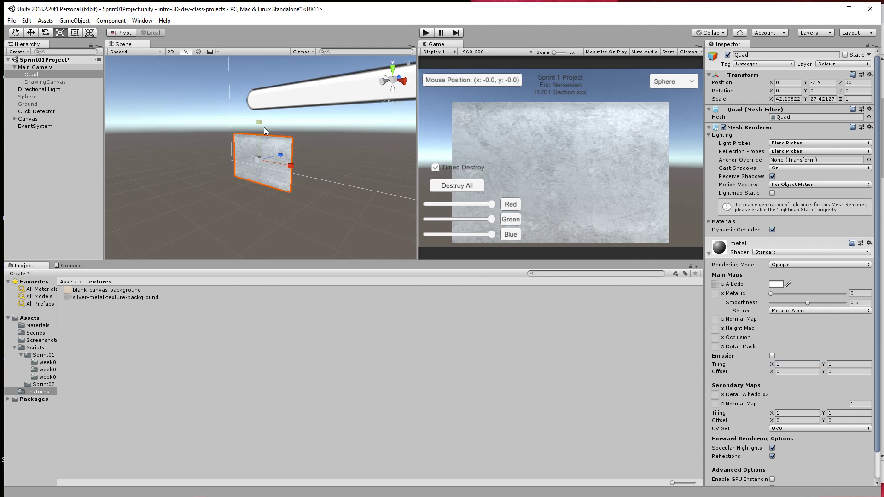
pyautogui.moveTo(263, 127); pyautogui.dragTo(257, 115)
pyautogui.press('w')
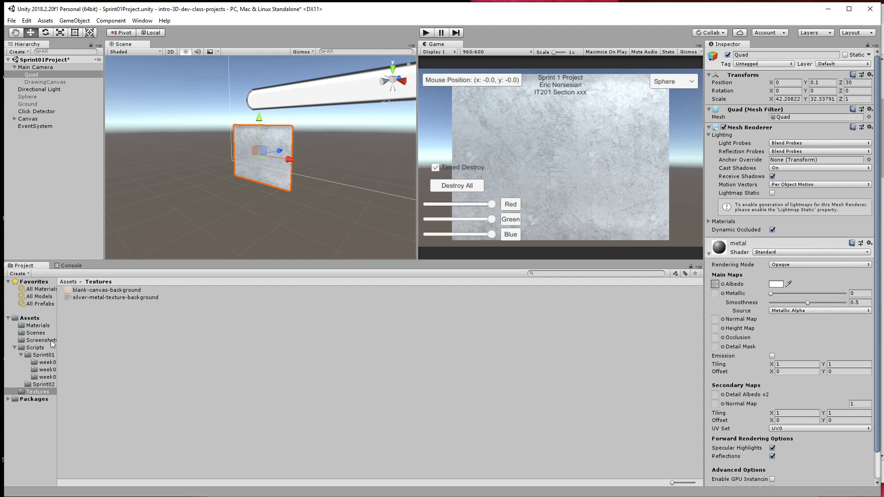
# Review the silver-metal-texture-background texture and the metal material, and locate the texture used by its Albedo map.
pyautogui.click(32, 394)
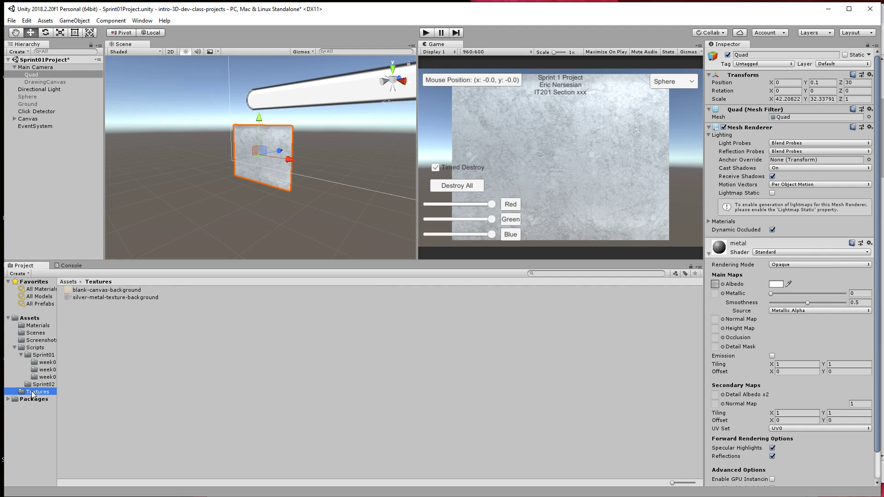
pyautogui.click(97, 299)
pyautogui.click(39, 326)
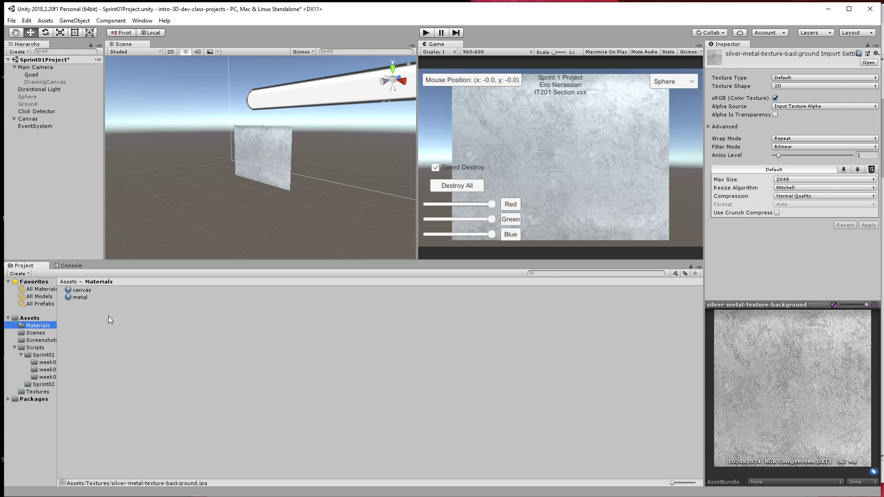
pyautogui.click(82, 297)
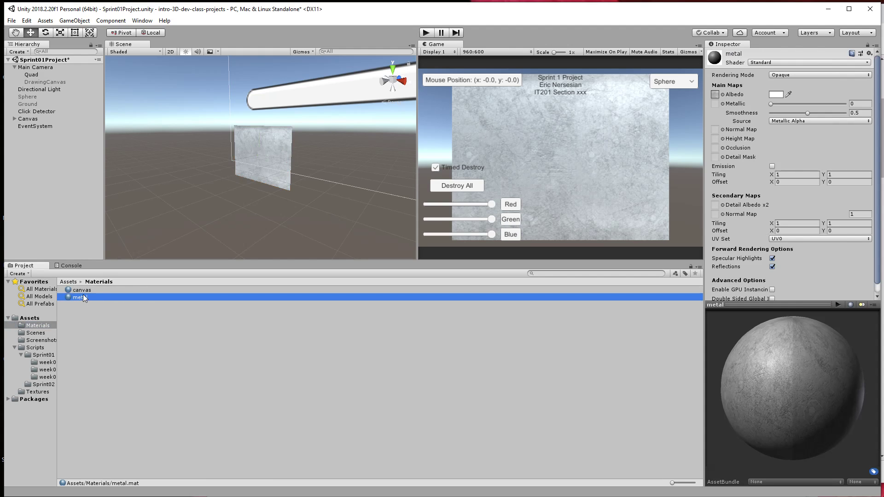
pyautogui.click(715, 95)
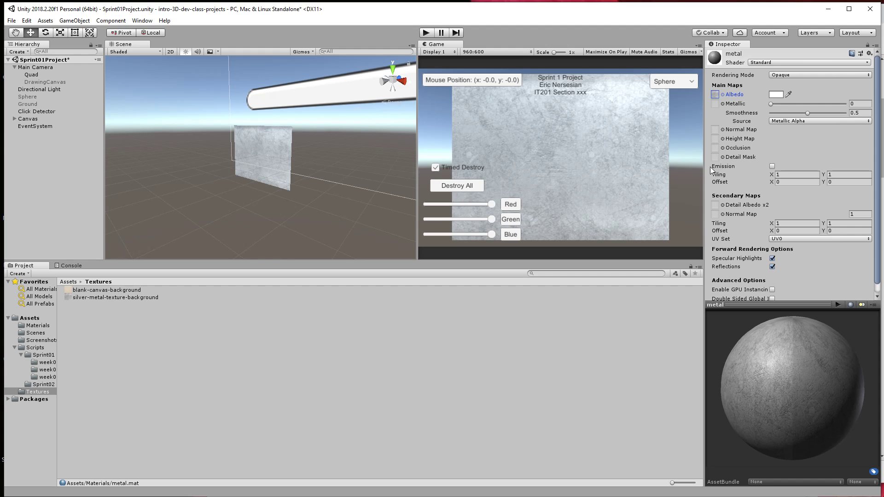
# Select the Quad and set its metal material's Metallic to about 0.51 and Smoothness to about 0.15.
pyautogui.click(283, 187)
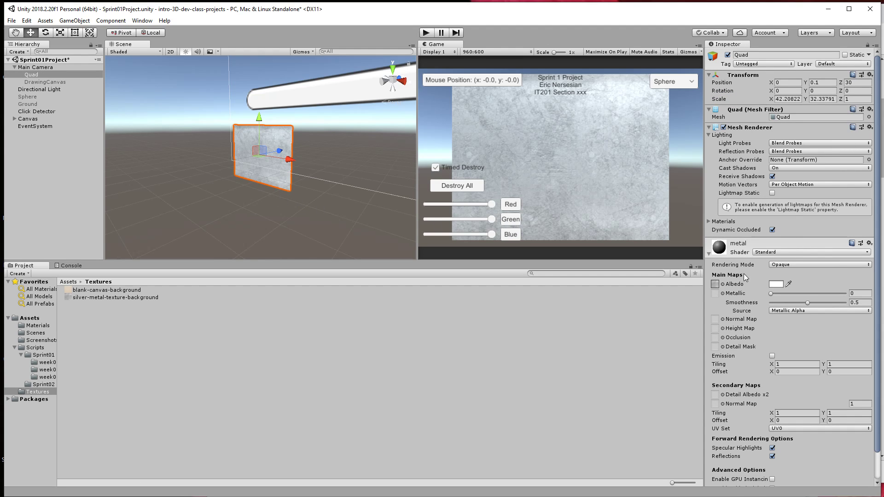
pyautogui.click(38, 326)
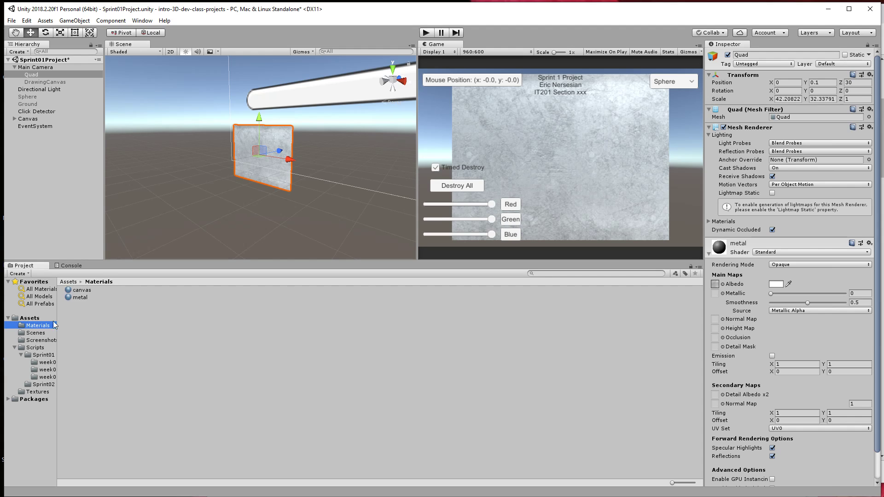
pyautogui.click(80, 298)
pyautogui.click(695, 307)
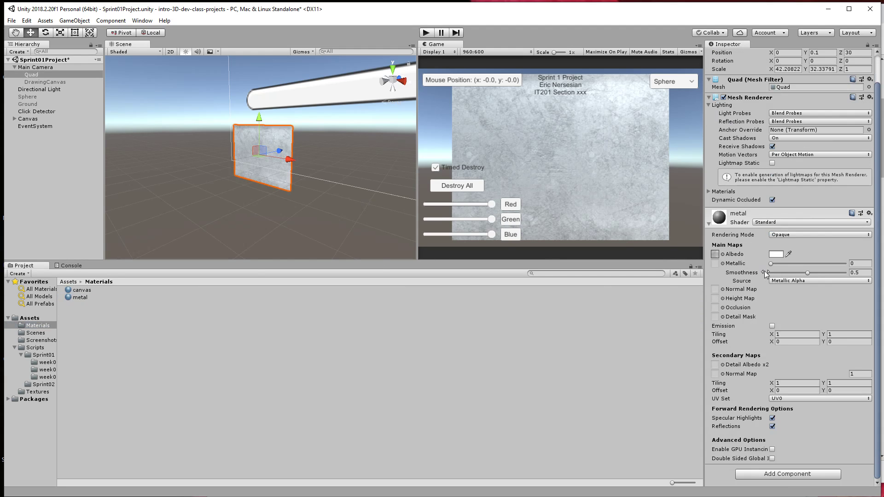
pyautogui.moveTo(799, 272)
pyautogui.mouseDown()
pyautogui.moveTo(772, 273)
pyautogui.moveTo(858, 276)
pyautogui.moveTo(772, 273)
pyautogui.moveTo(811, 264)
pyautogui.moveTo(779, 273)
pyautogui.moveTo(846, 275)
pyautogui.moveTo(786, 272)
pyautogui.moveTo(788, 264)
pyautogui.moveTo(771, 274)
pyautogui.moveTo(821, 260)
pyautogui.moveTo(772, 264)
pyautogui.moveTo(836, 273)
pyautogui.moveTo(775, 264)
pyautogui.moveTo(809, 266)
pyautogui.moveTo(782, 272)
pyautogui.mouseUp()
# Tint the metal material's Albedo colour light green, hexadecimal C3ECC1.
pyautogui.click(776, 254)
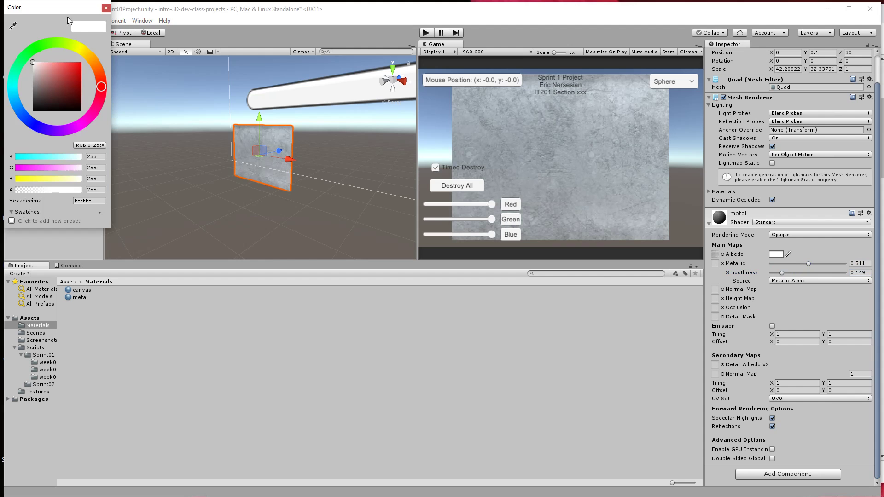
pyautogui.moveTo(55, 8); pyautogui.dragTo(538, 301)
pyautogui.moveTo(534, 366)
pyautogui.mouseDown()
pyautogui.moveTo(564, 355)
pyautogui.moveTo(535, 378)
pyautogui.moveTo(527, 364)
pyautogui.mouseUp()
pyautogui.click(519, 339)
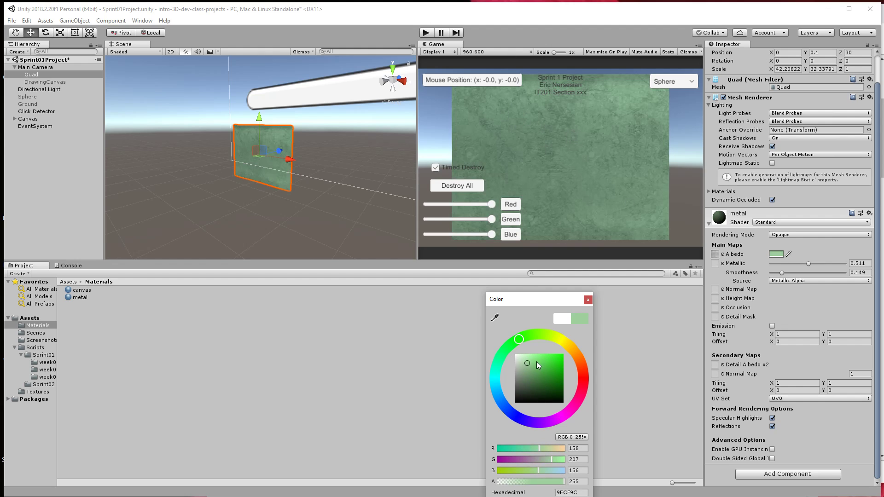
pyautogui.moveTo(537, 361); pyautogui.dragTo(524, 357)
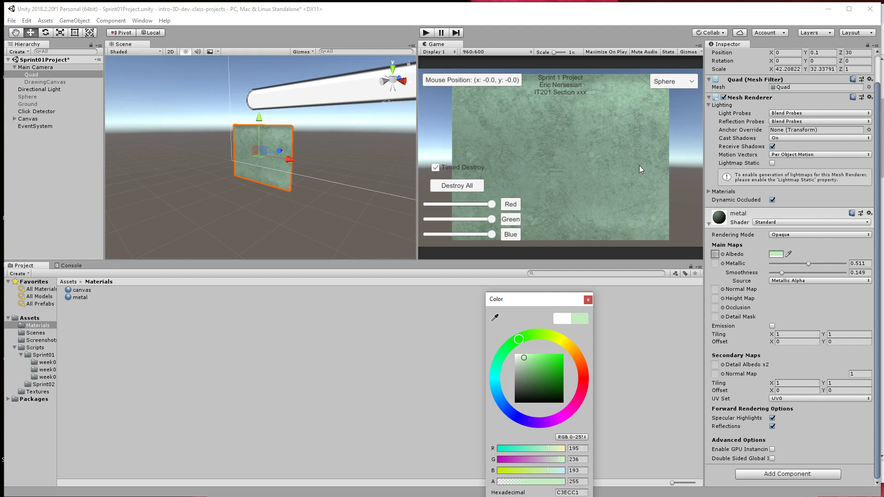
pyautogui.moveTo(549, 305); pyautogui.dragTo(355, 256)
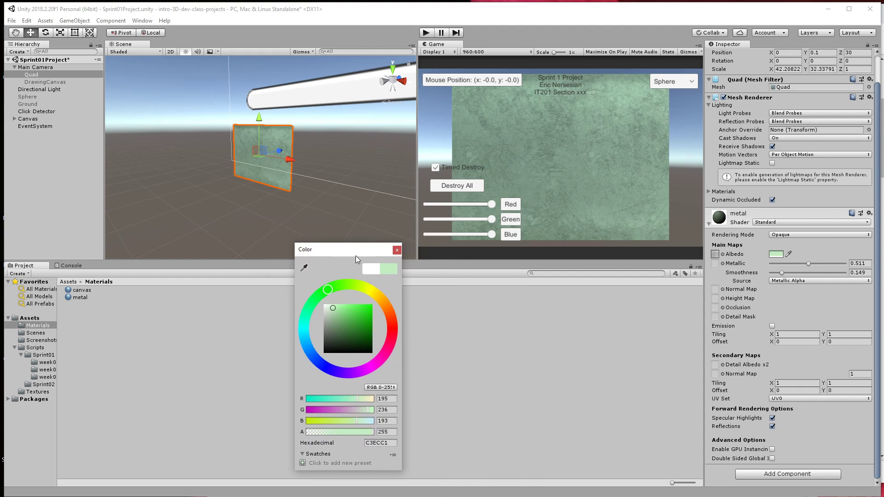
pyautogui.click(397, 250)
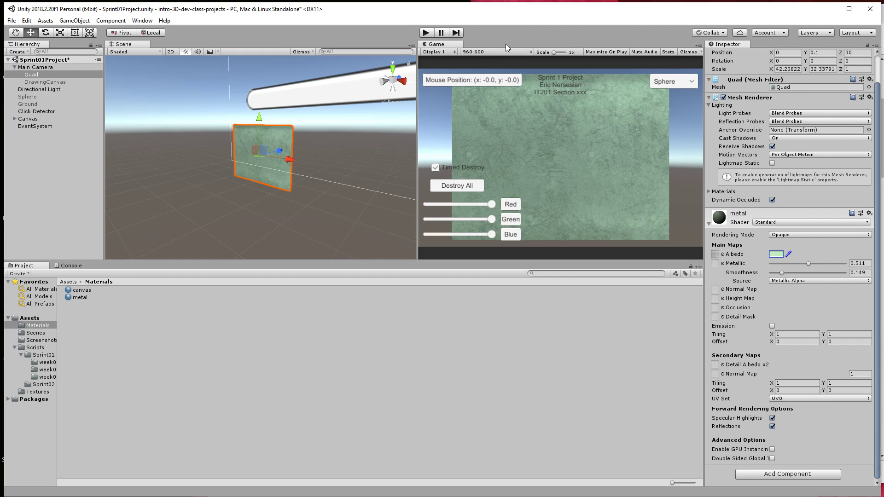
# Run the scene in play mode and paint several trails of spheres in front of the green metal Quad.
pyautogui.click(427, 32)
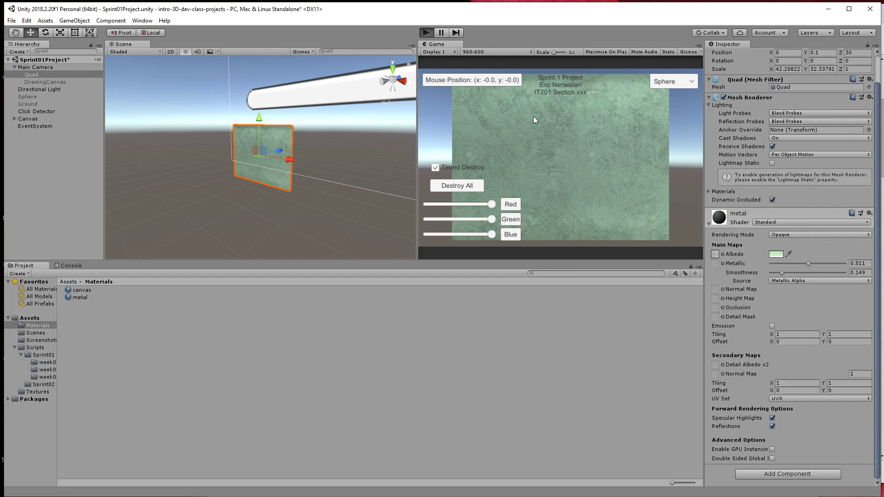
pyautogui.moveTo(534, 115)
pyautogui.mouseDown()
pyautogui.moveTo(505, 120)
pyautogui.moveTo(582, 173)
pyautogui.moveTo(623, 151)
pyautogui.mouseUp()
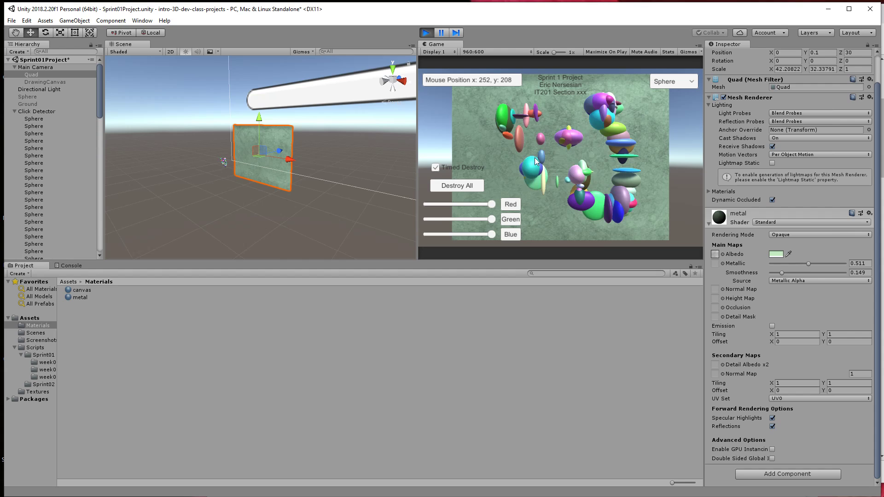
pyautogui.click(581, 192)
pyautogui.moveTo(583, 193)
pyautogui.mouseDown()
pyautogui.moveTo(605, 121)
pyautogui.moveTo(535, 140)
pyautogui.moveTo(592, 193)
pyautogui.moveTo(544, 140)
pyautogui.mouseUp()
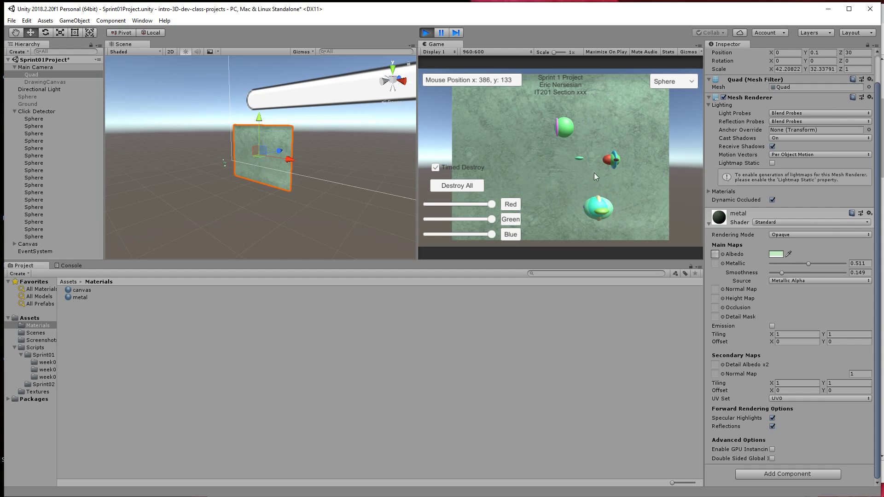
pyautogui.moveTo(472, 135)
pyautogui.mouseDown()
pyautogui.moveTo(485, 120)
pyautogui.moveTo(535, 138)
pyautogui.moveTo(622, 145)
pyautogui.moveTo(615, 145)
pyautogui.mouseUp()
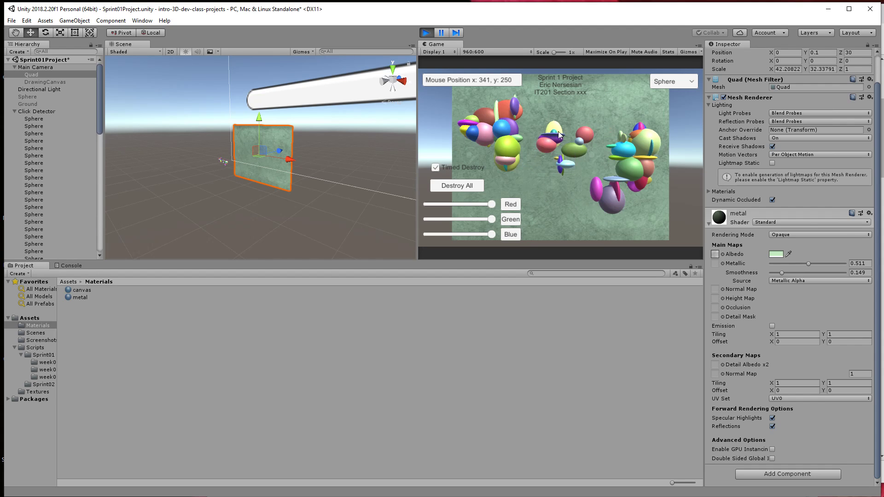
pyautogui.moveTo(640, 196)
pyautogui.mouseDown()
pyautogui.moveTo(611, 145)
pyautogui.moveTo(543, 144)
pyautogui.moveTo(614, 188)
pyautogui.mouseUp()
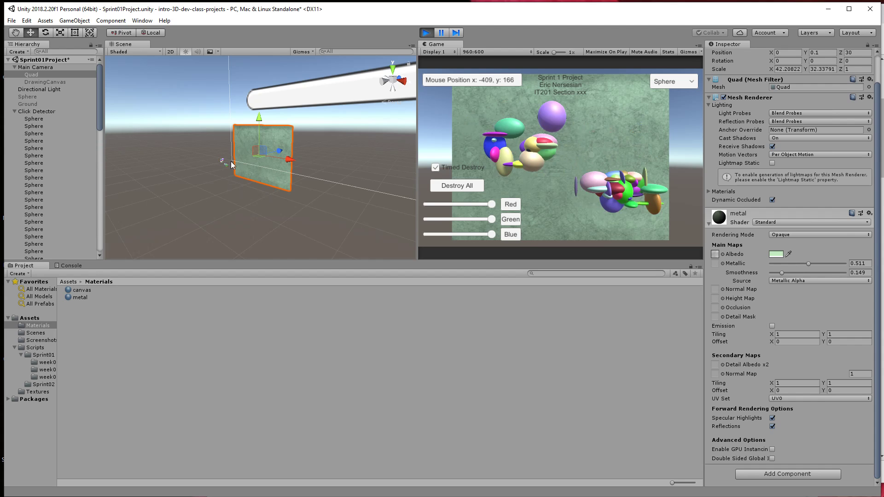
# Paint another trail of spheres and examine in the Scene view how far they sit from the Quad.
pyautogui.scroll(3, 231, 135)
pyautogui.keyDown('alt'); pyautogui.moveTo(216, 148); pyautogui.dragTo(150, 129); pyautogui.keyUp('alt')
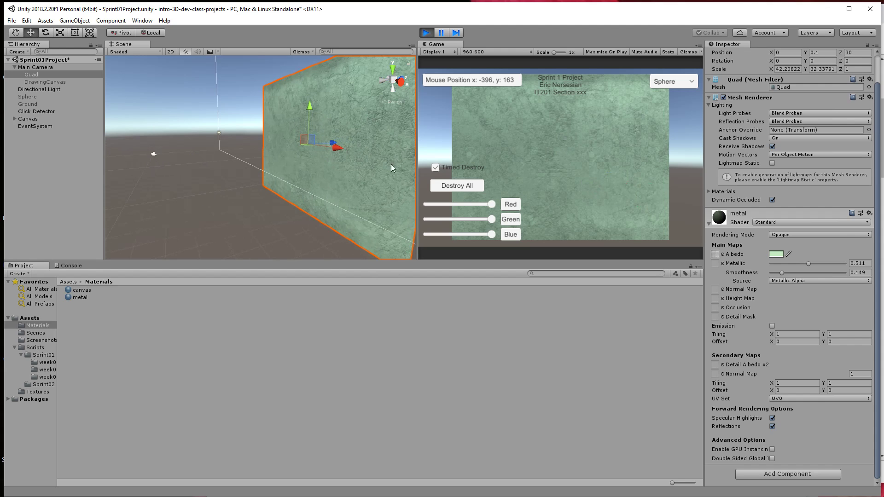
pyautogui.keyDown('alt'); pyautogui.moveTo(357, 146); pyautogui.dragTo(342, 144); pyautogui.keyUp('alt')
pyautogui.moveTo(513, 144); pyautogui.dragTo(636, 176)
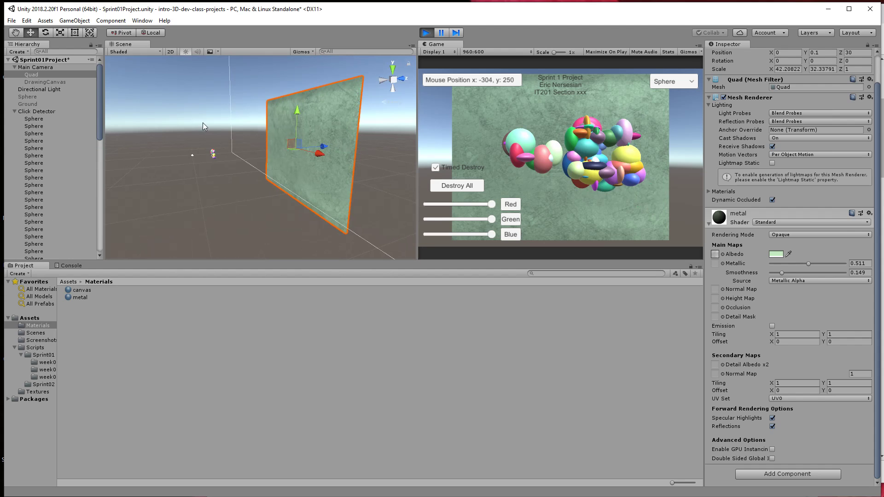
pyautogui.scroll(7, 228, 145)
pyautogui.keyDown('alt'); pyautogui.moveTo(228, 145); pyautogui.dragTo(218, 169); pyautogui.keyUp('alt')
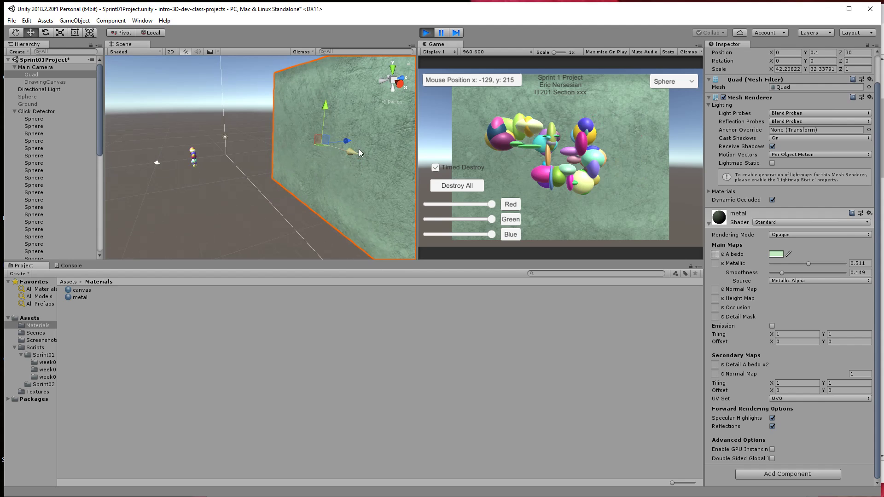
pyautogui.keyDown('alt'); pyautogui.moveTo(359, 148); pyautogui.dragTo(388, 105); pyautogui.keyUp('alt')
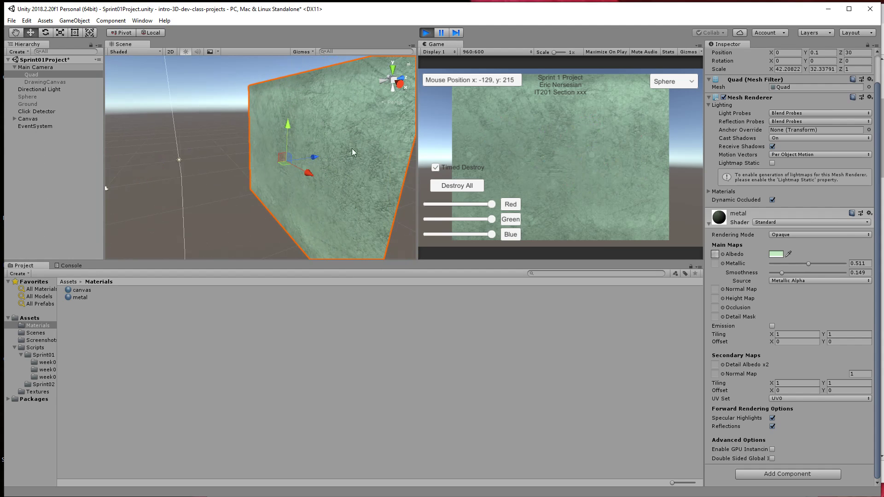
# With Timed Destroy off, paint spheres and try the Quad at a Z position of 24.67, ending play mode after the test.
pyautogui.click(435, 168)
pyautogui.moveTo(529, 143)
pyautogui.mouseDown()
pyautogui.moveTo(546, 171)
pyautogui.moveTo(622, 159)
pyautogui.mouseUp()
pyautogui.moveTo(314, 158); pyautogui.dragTo(292, 175)
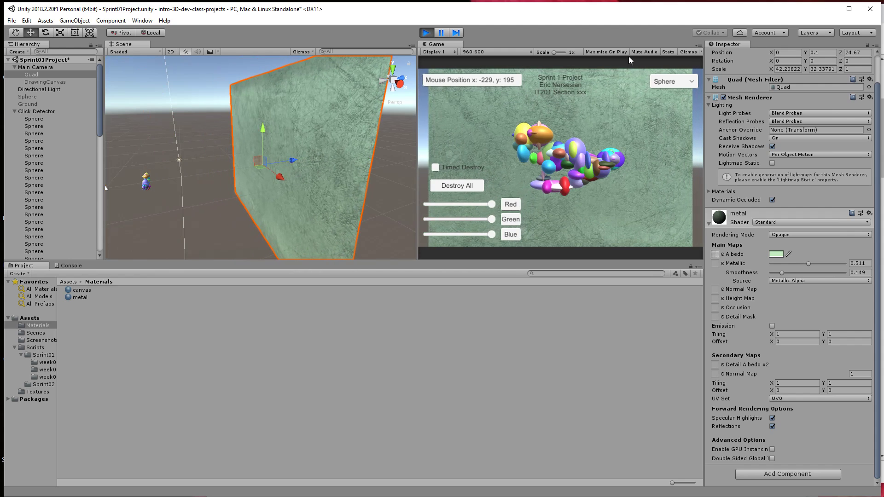
pyautogui.click(426, 32)
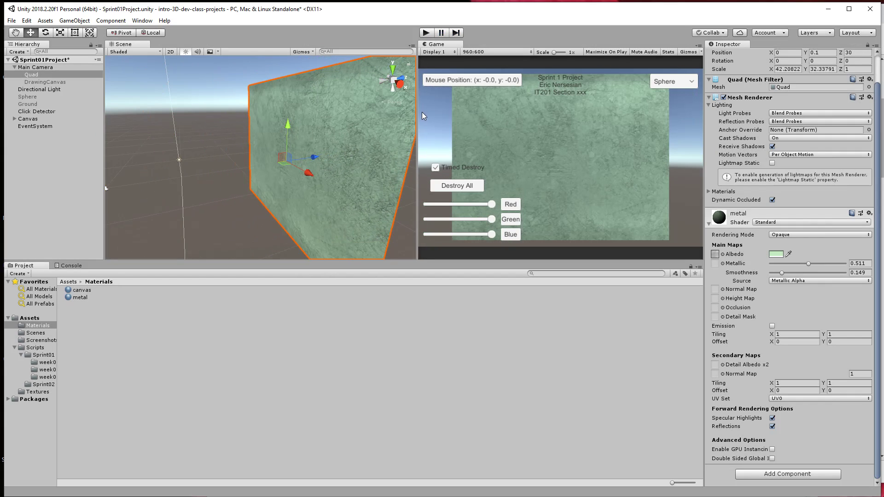